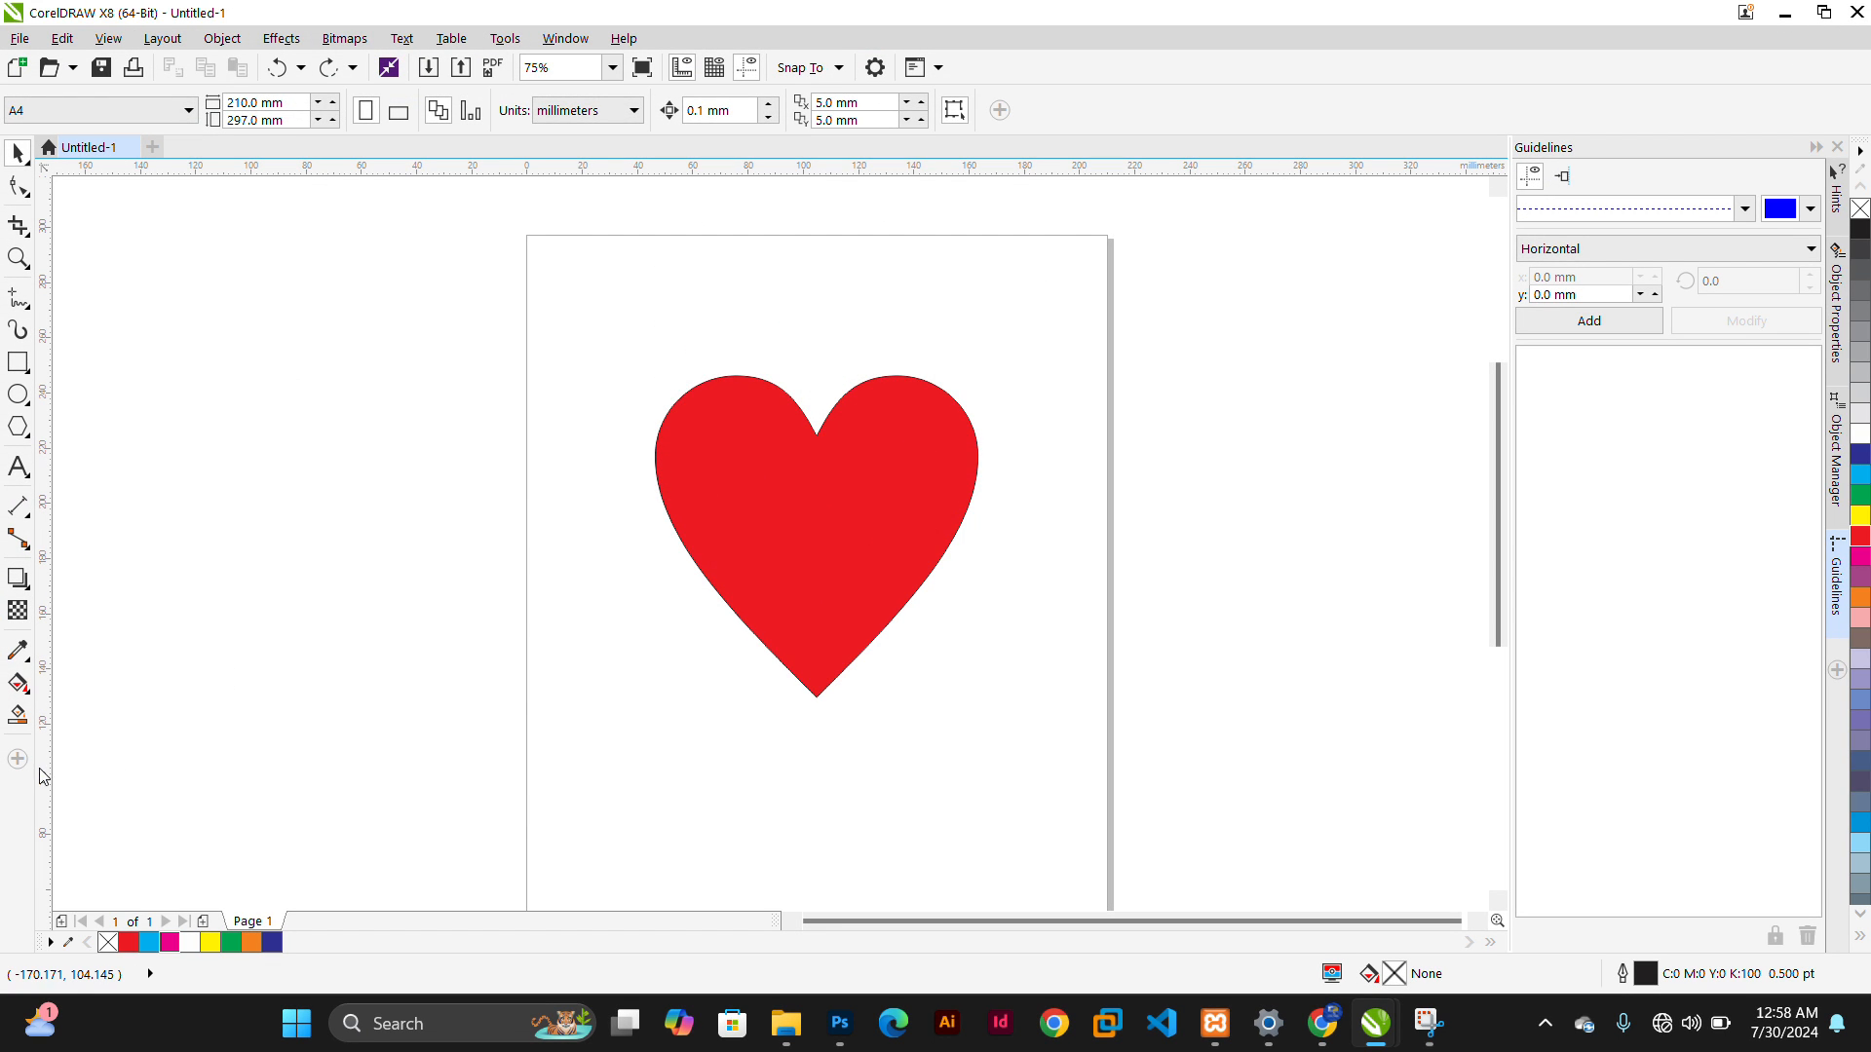
Draw a rectangle left of the heart and an ellipse about 85 × 75 mm at the page's upper right corner
left_click(17, 690)
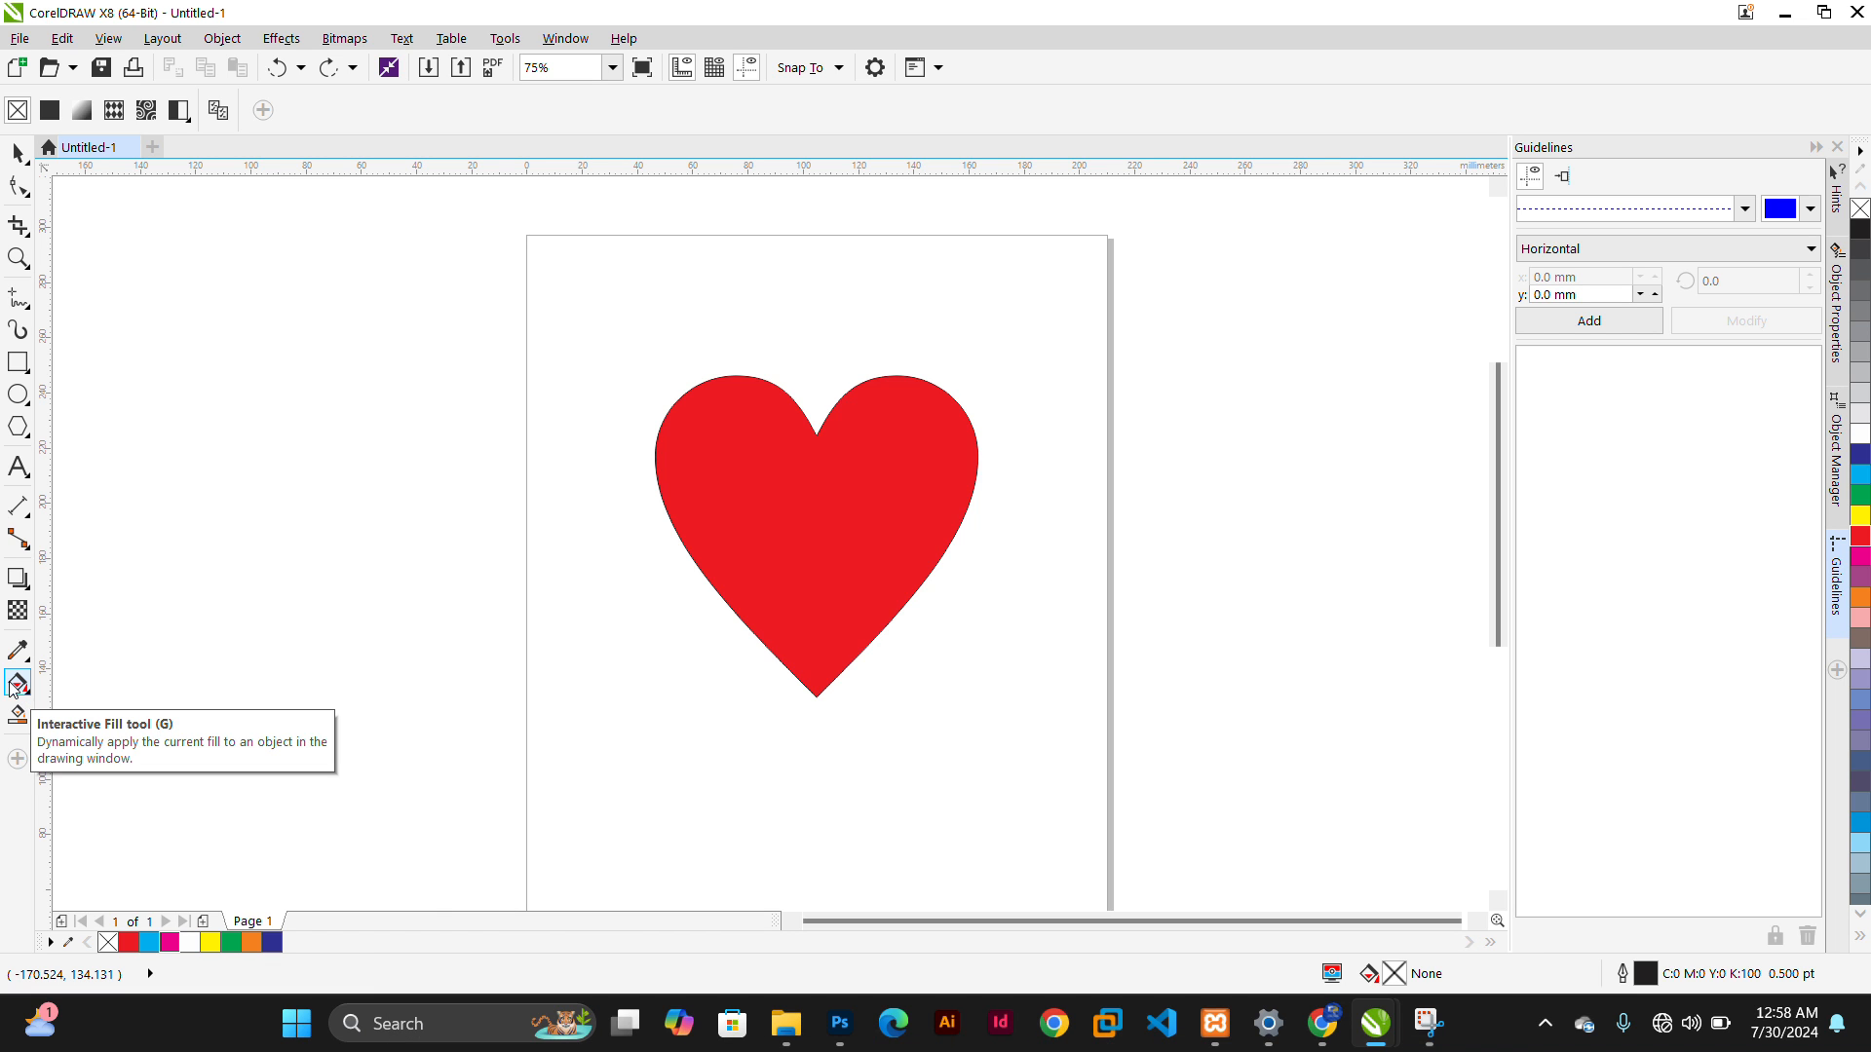
left_click(19, 370)
left_click_drag(263, 330, 539, 554)
left_click(17, 394)
left_click_drag(1060, 293, 1296, 499)
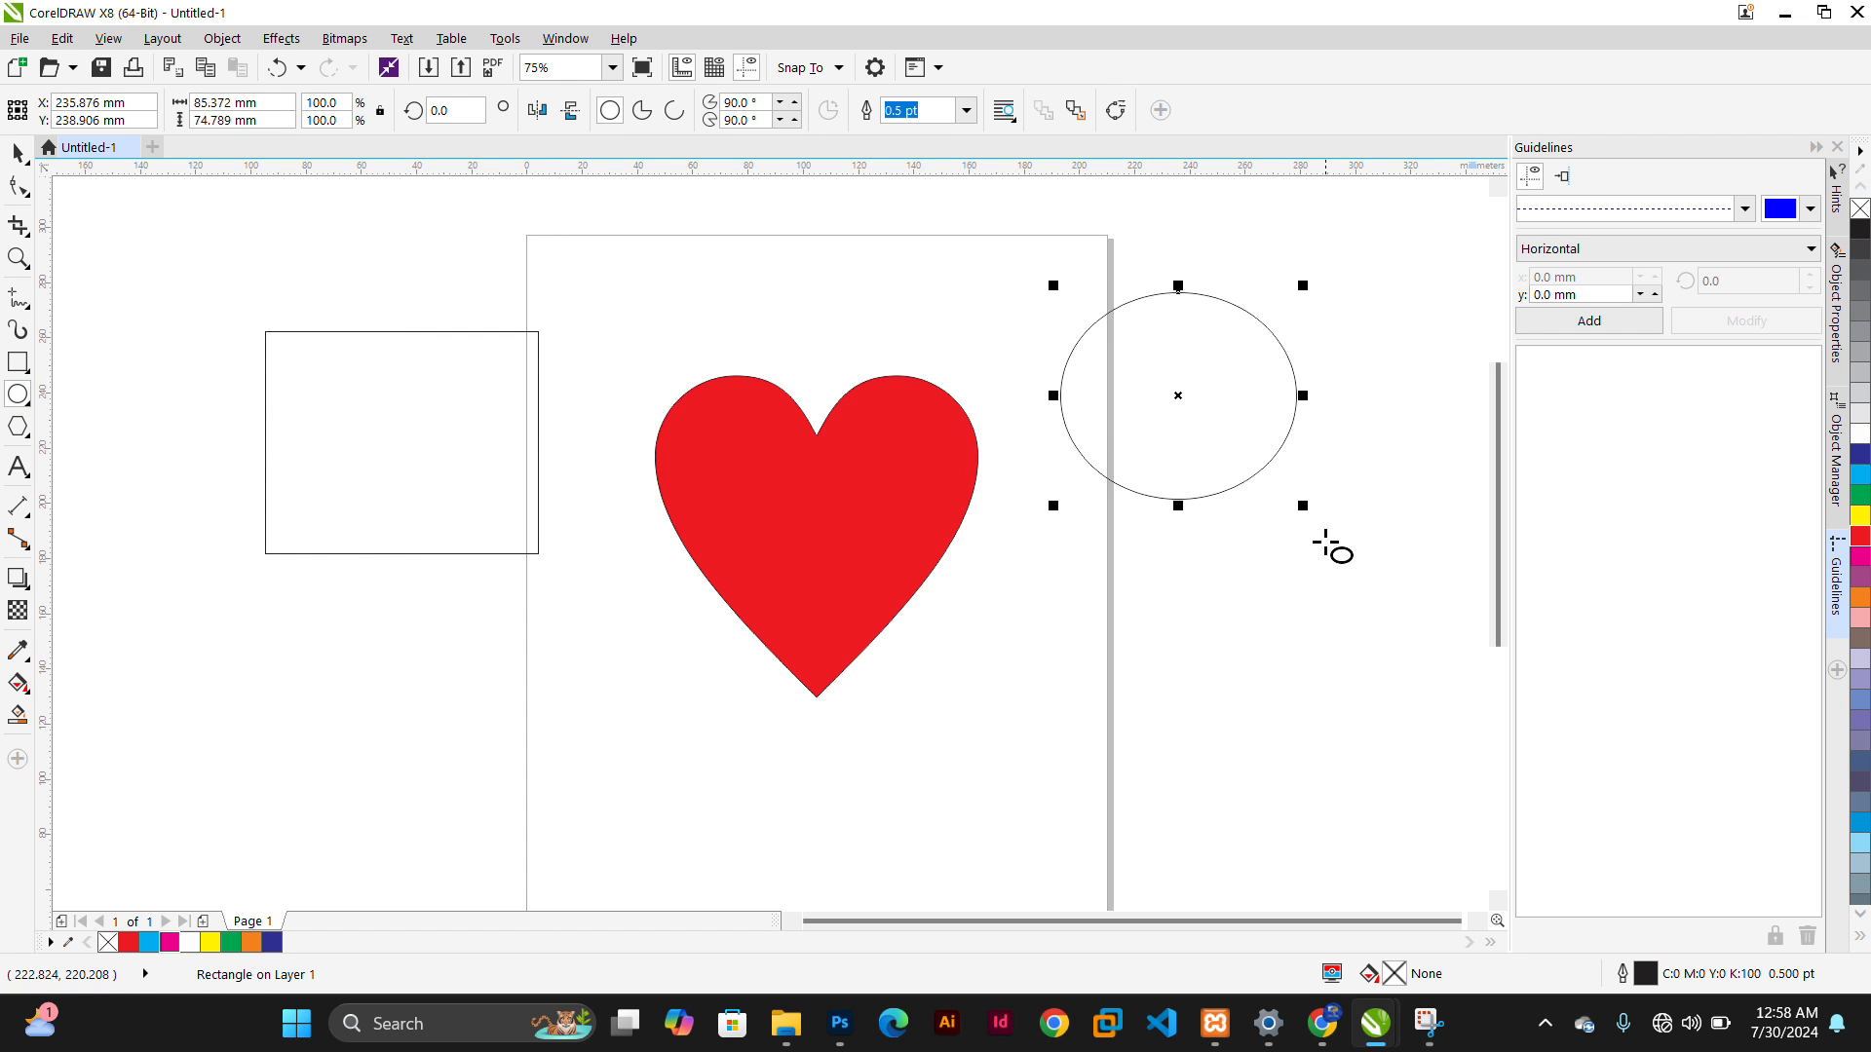
With the Interactive Fill tool, fill the ellipse white and the rectangle orange from the colour palette
left_click(17, 685)
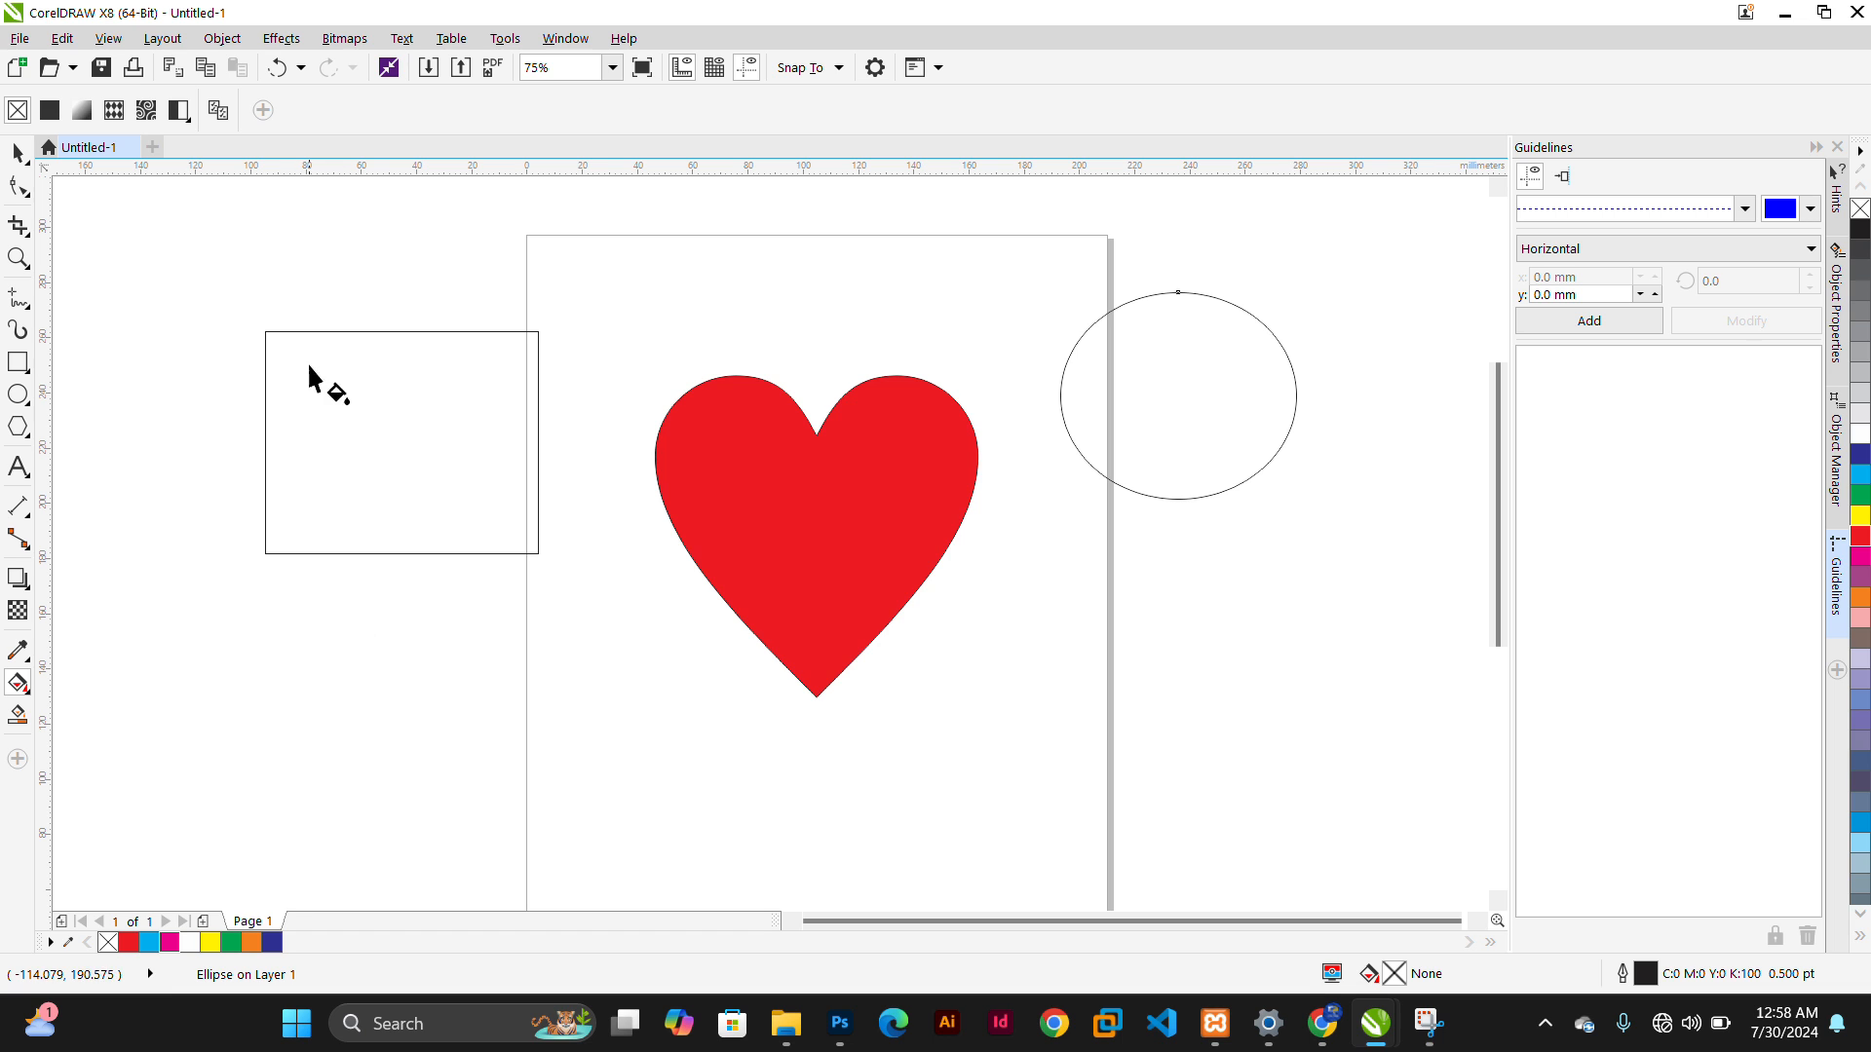
left_click(189, 943)
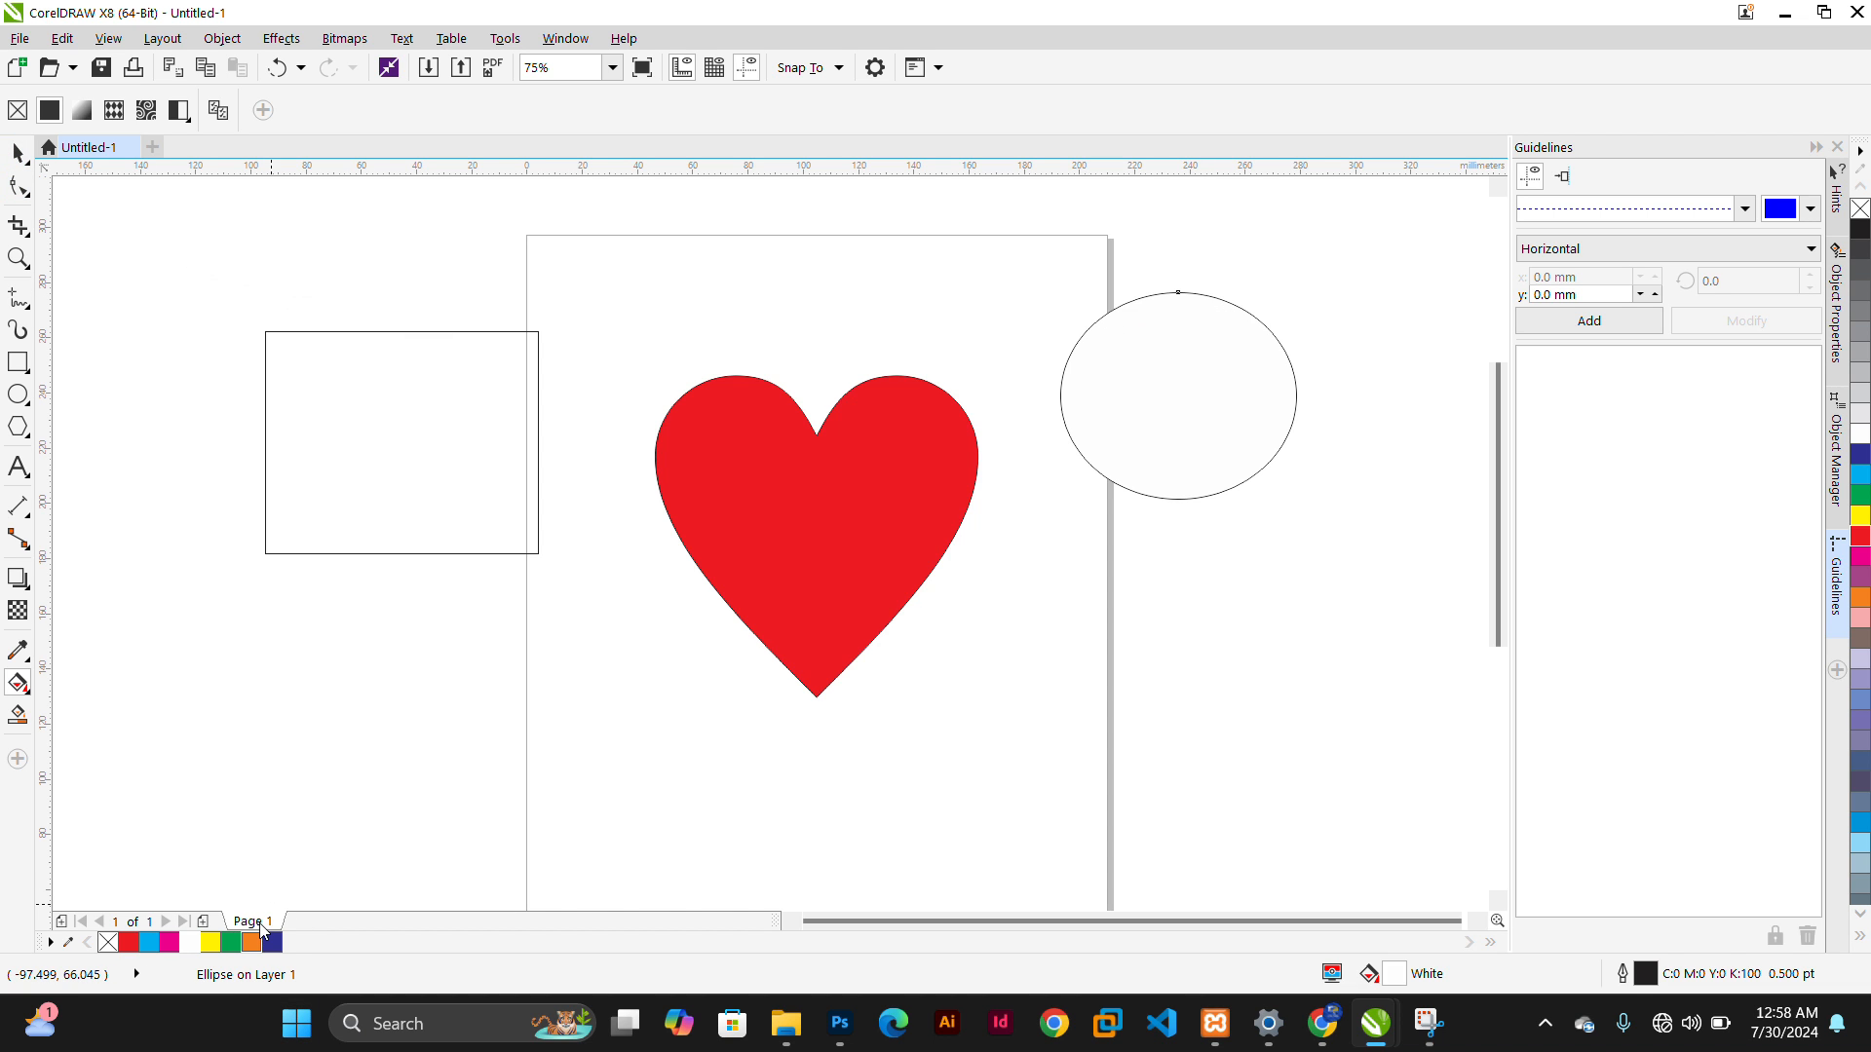
left_click_drag(252, 939, 378, 484)
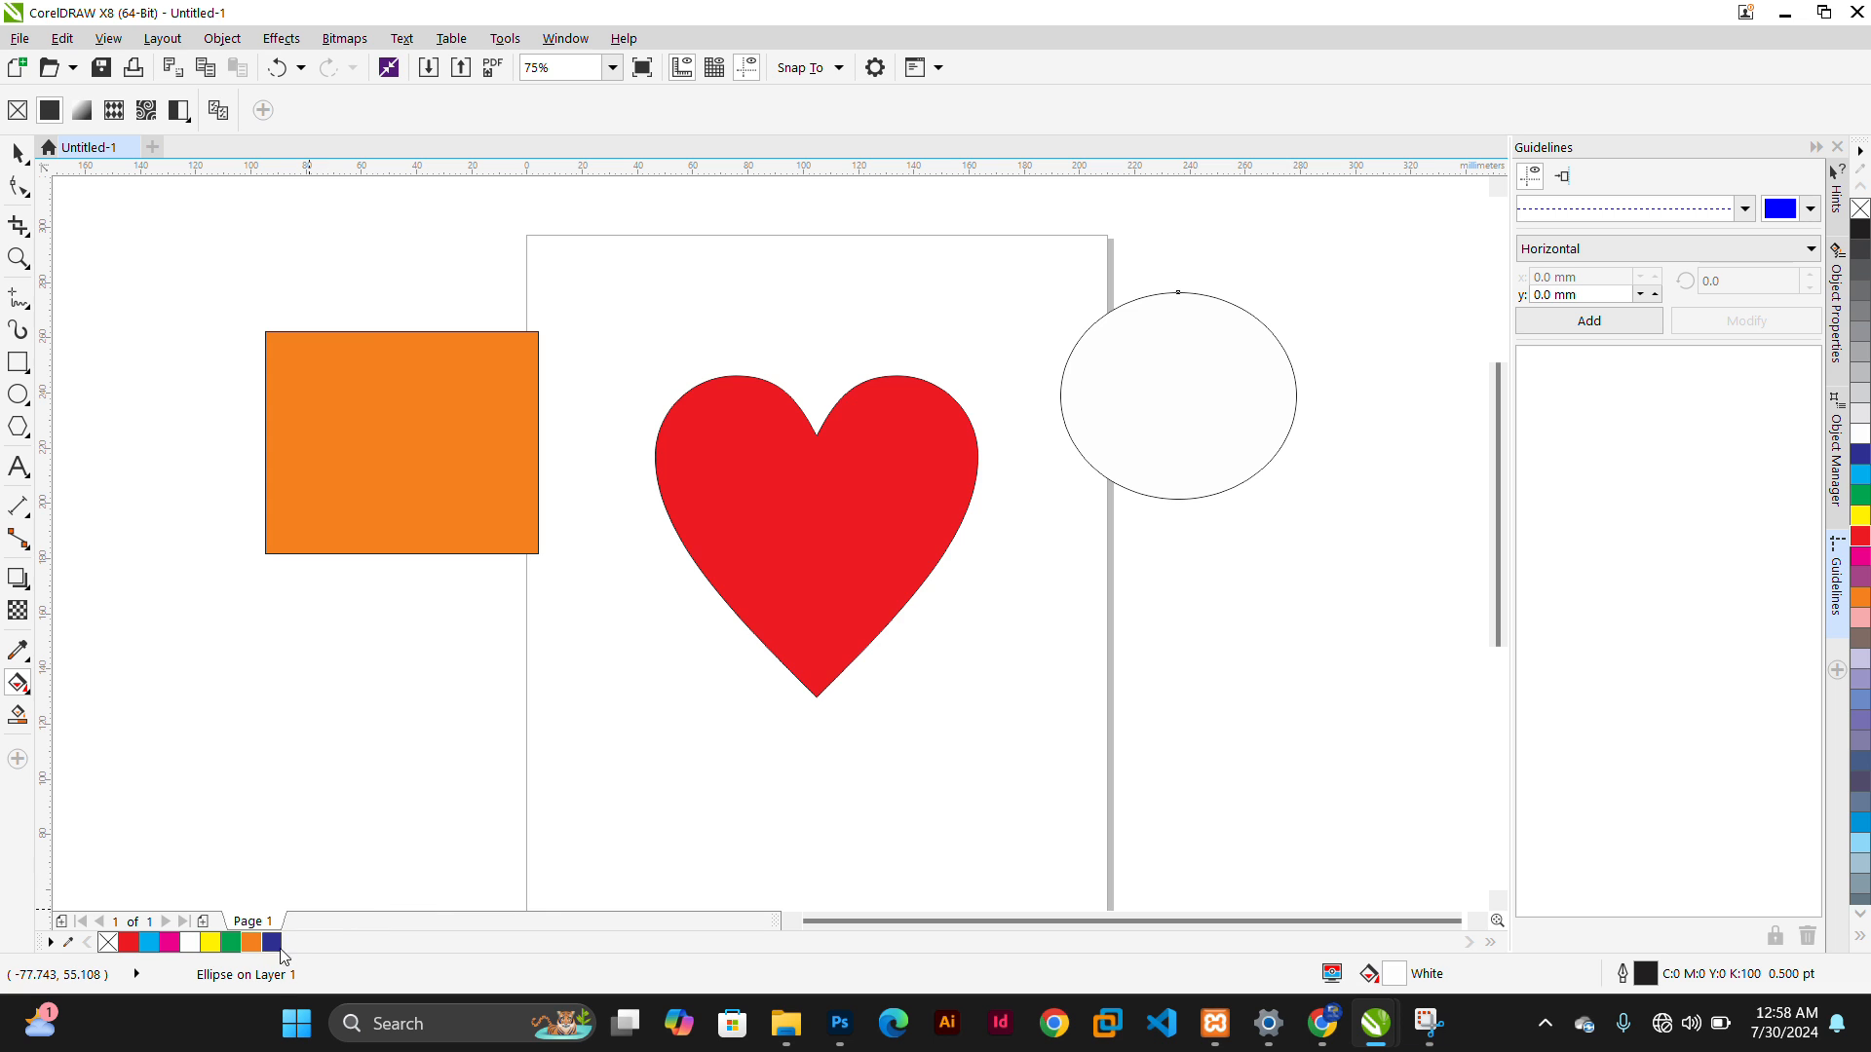
Fill the ellipse blue by dropping a palette colour onto it
left_click_drag(1290, 372, 1291, 374)
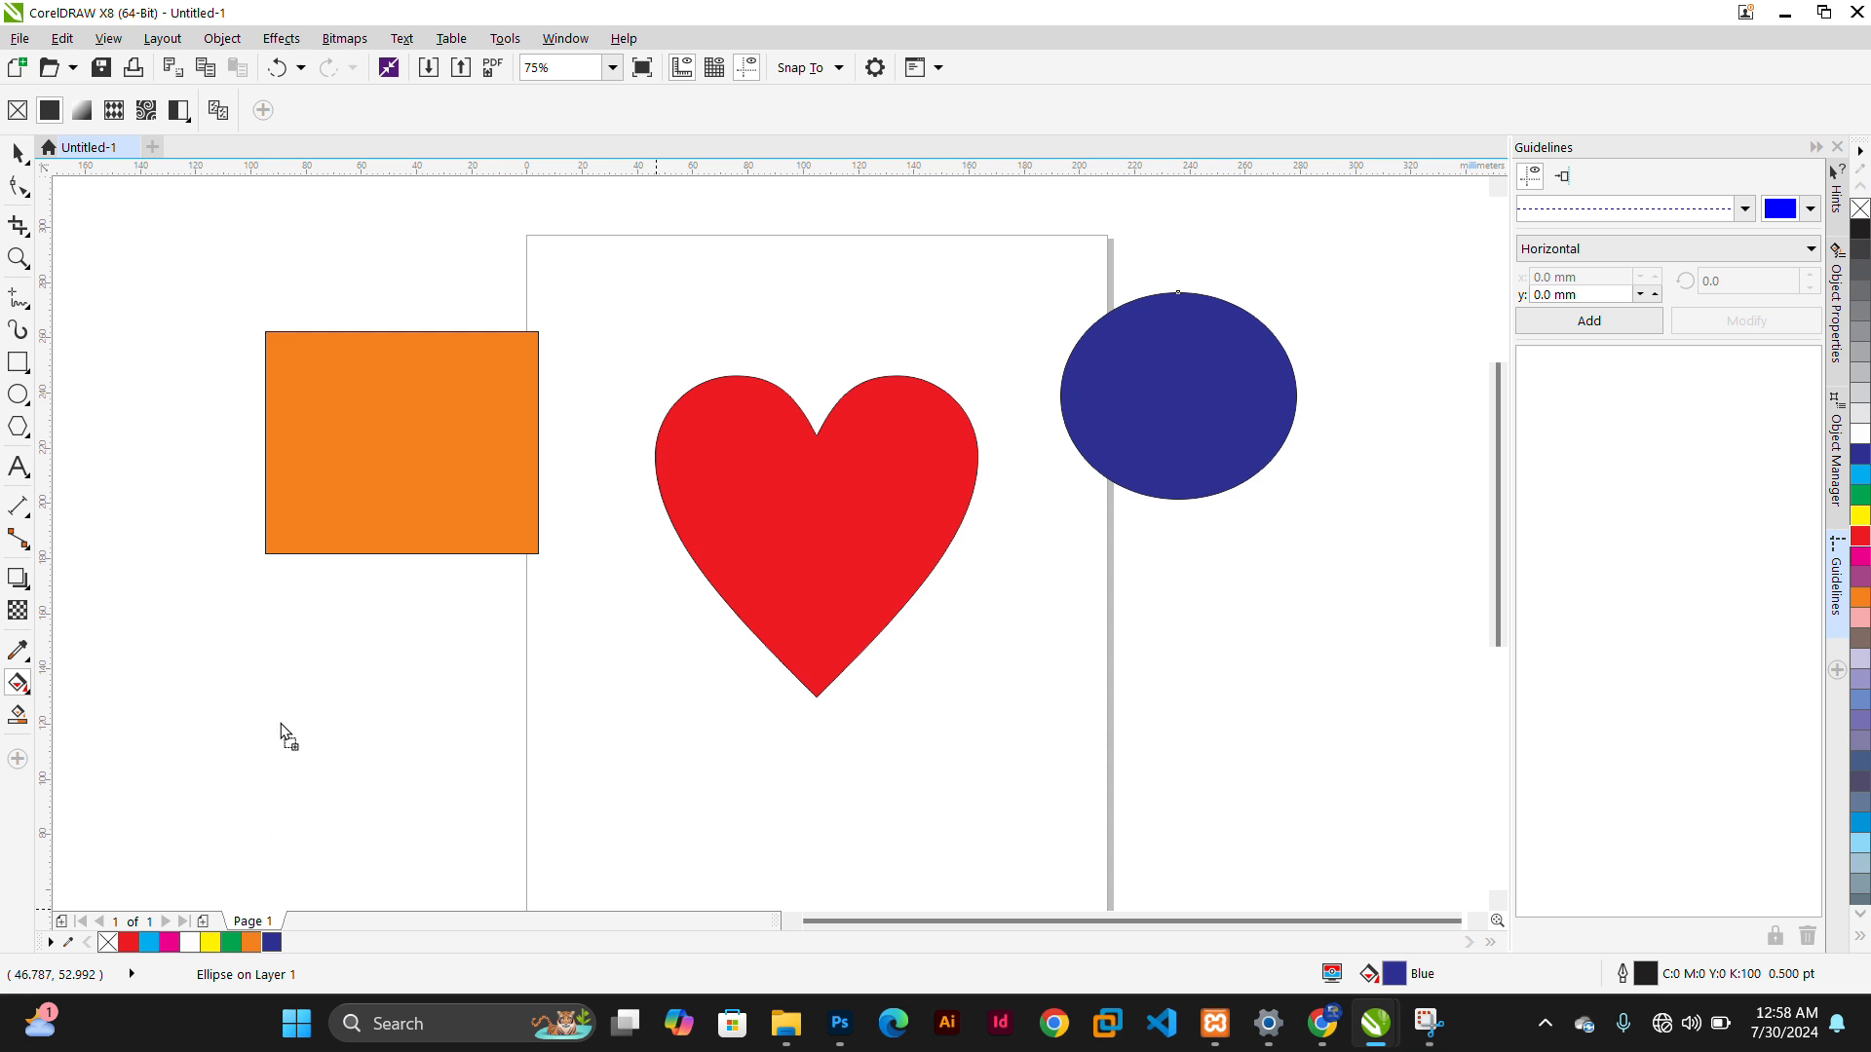
left_click_drag(283, 730, 289, 557)
left_click_drag(288, 556, 288, 556)
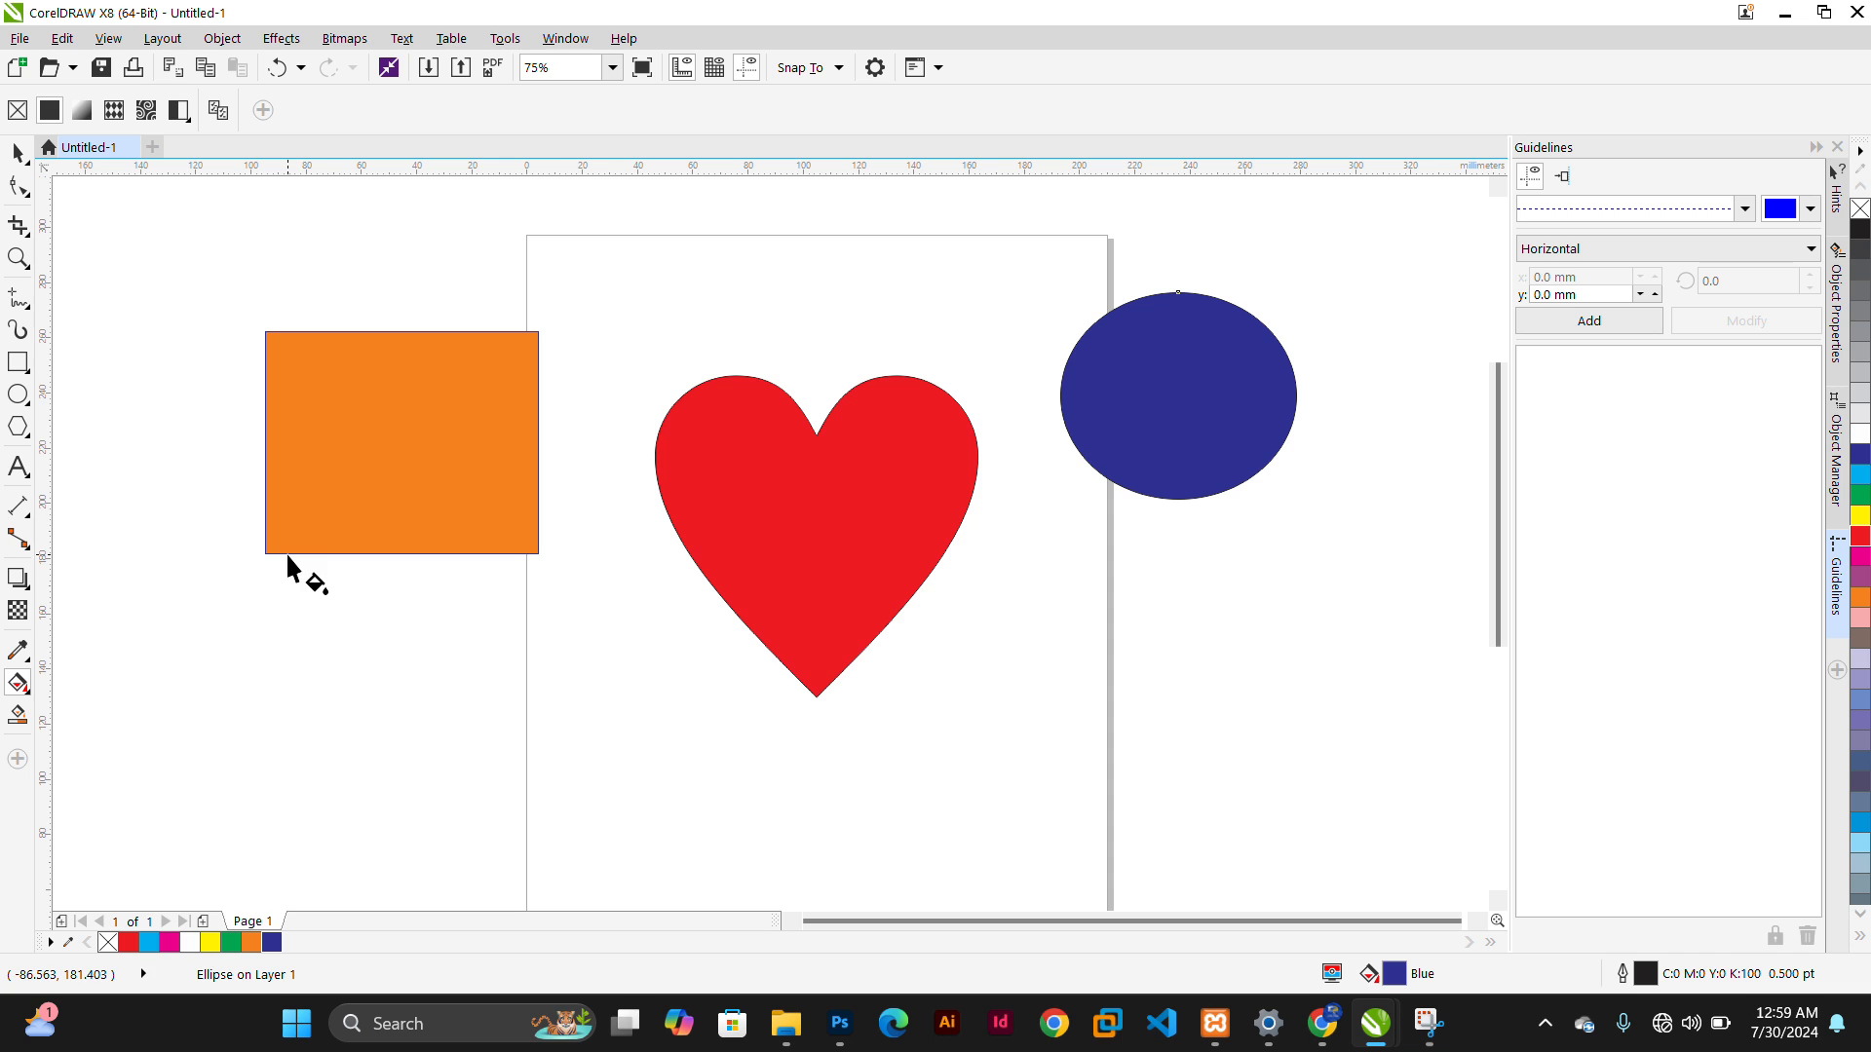
left_click_drag(175, 828, 283, 557)
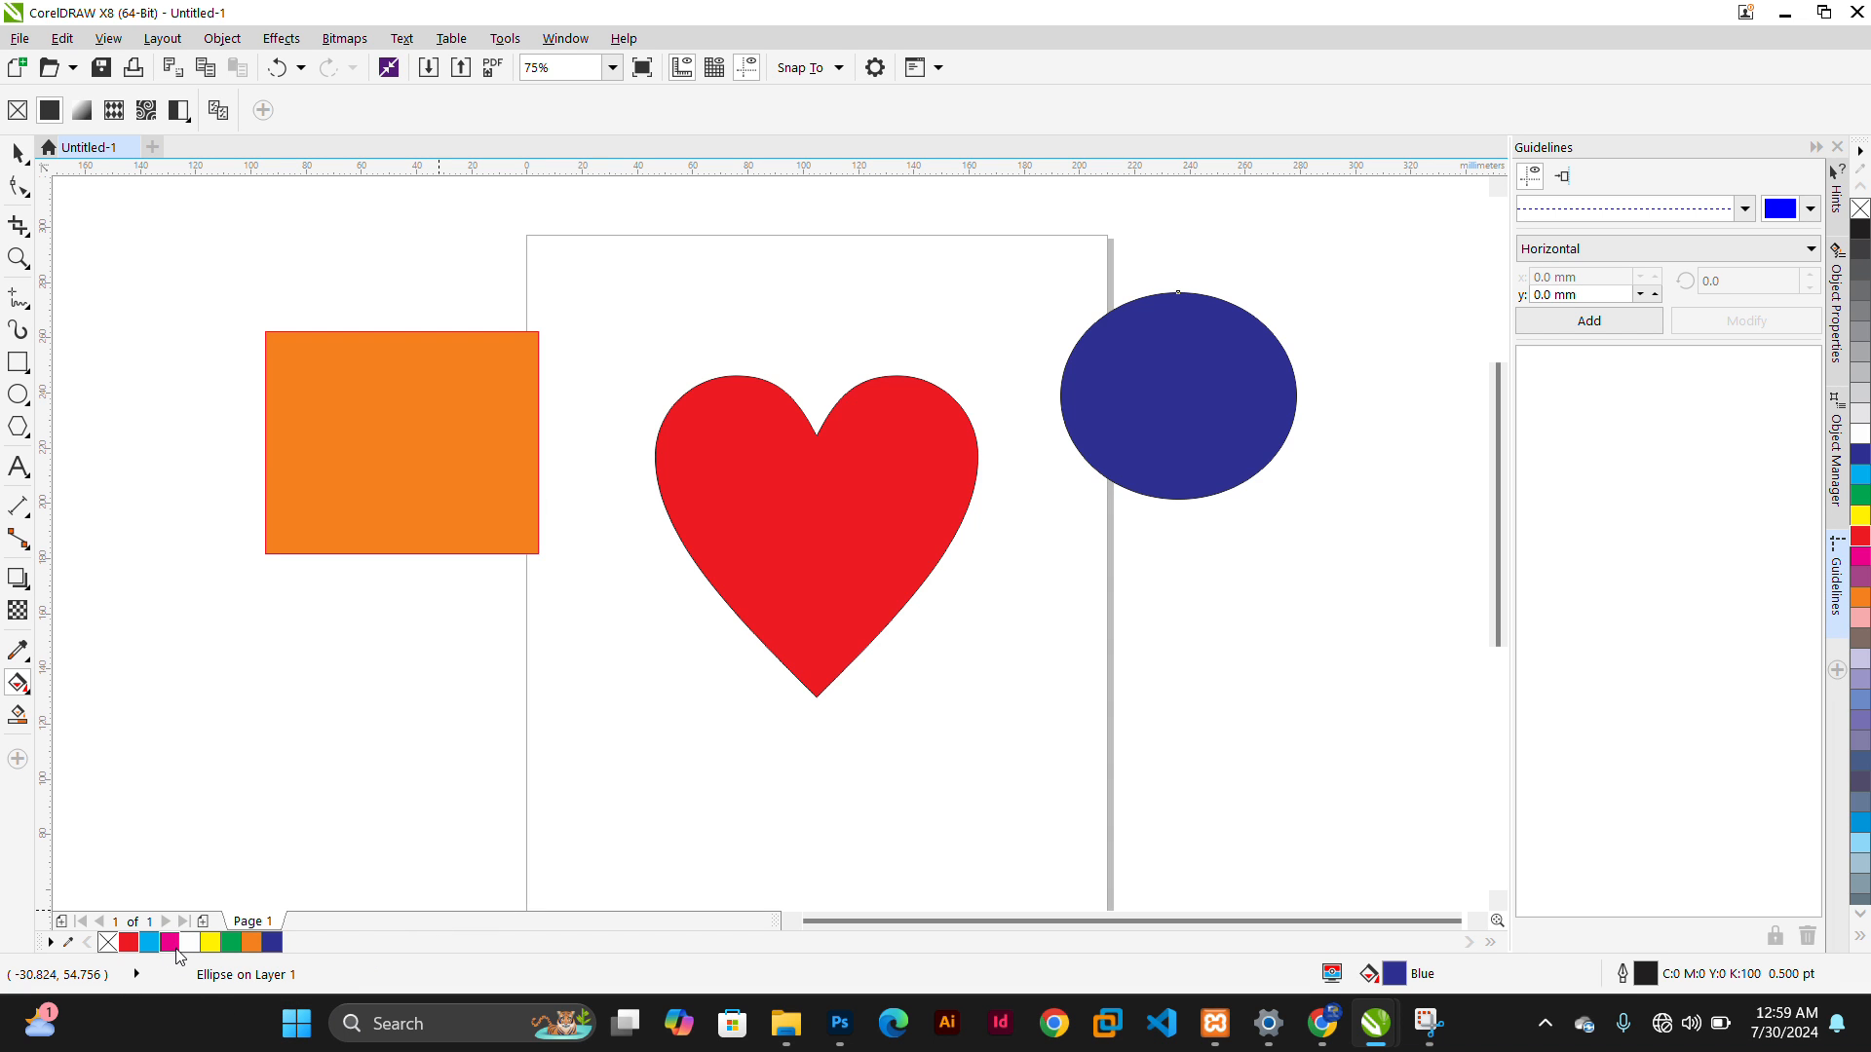
Give the ellipse a magenta outline and a green fill from the palette
left_click_drag(1187, 384, 1163, 499)
left_click_drag(230, 941, 1172, 368)
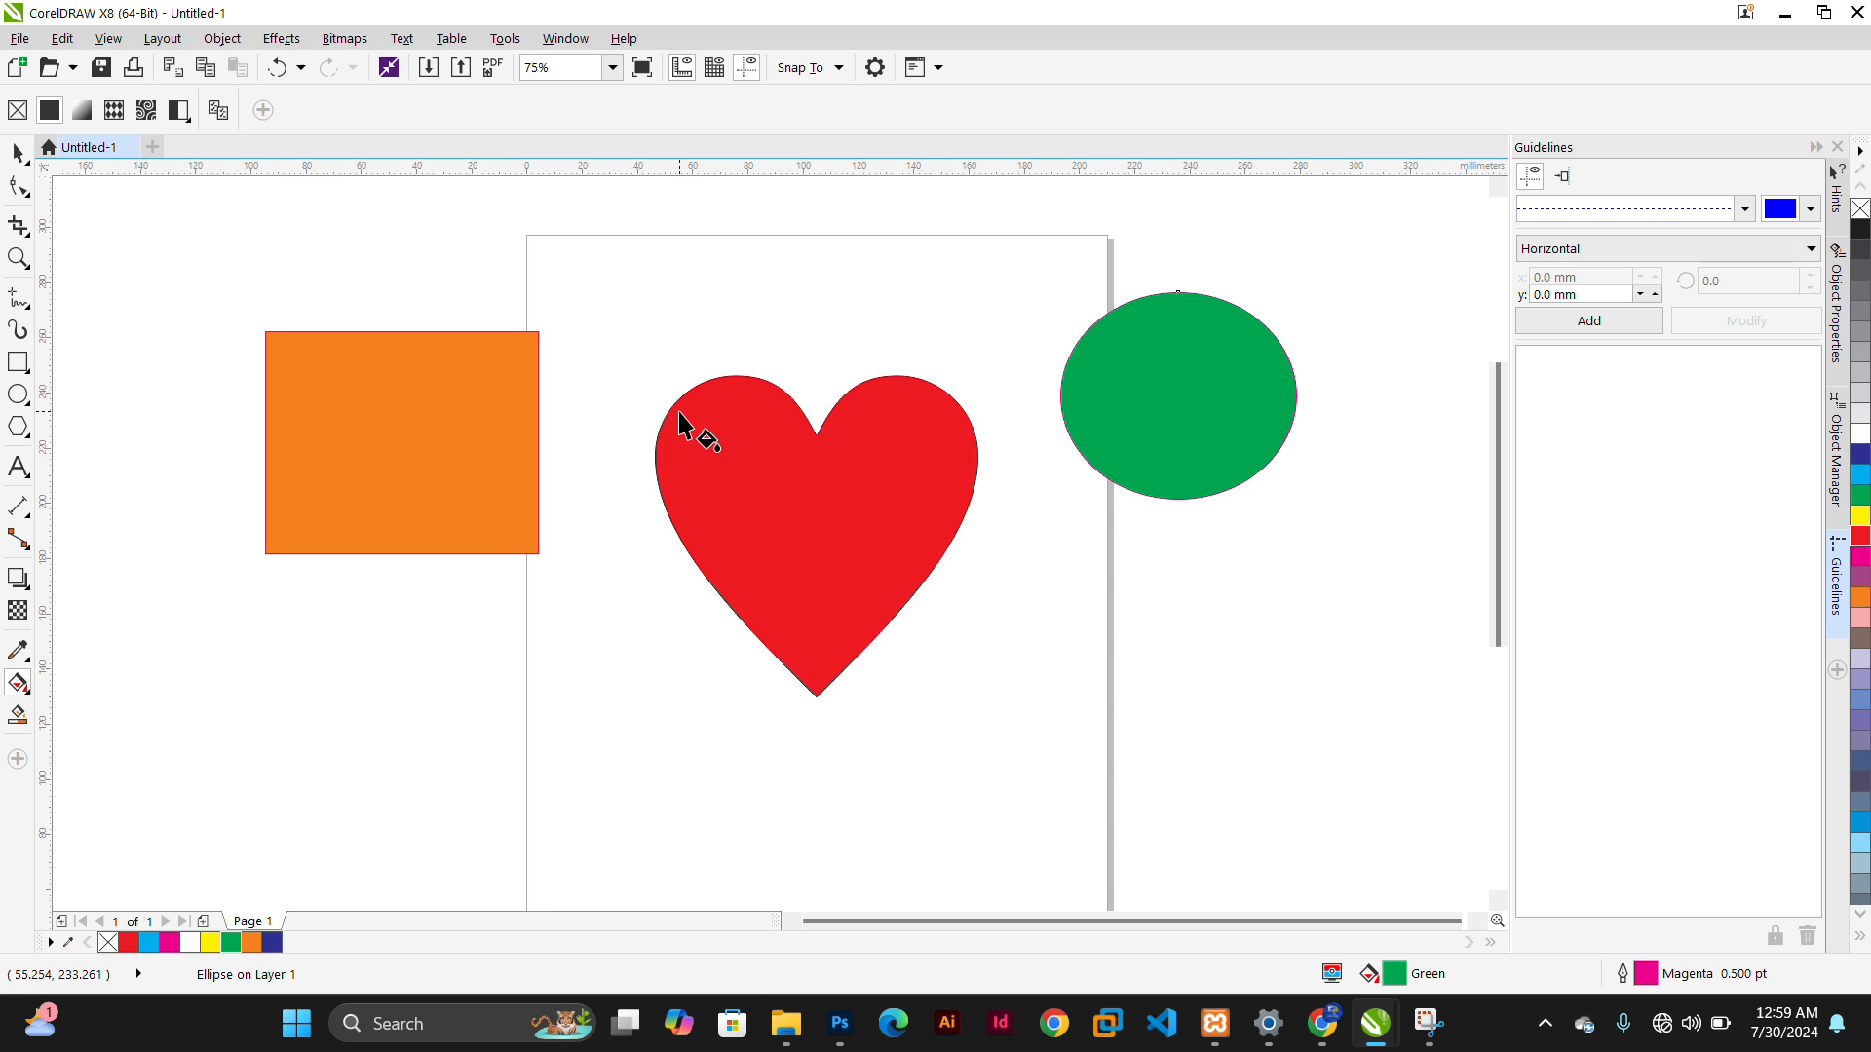
Apply a linear fountain fill to the ellipse
left_click(76, 111)
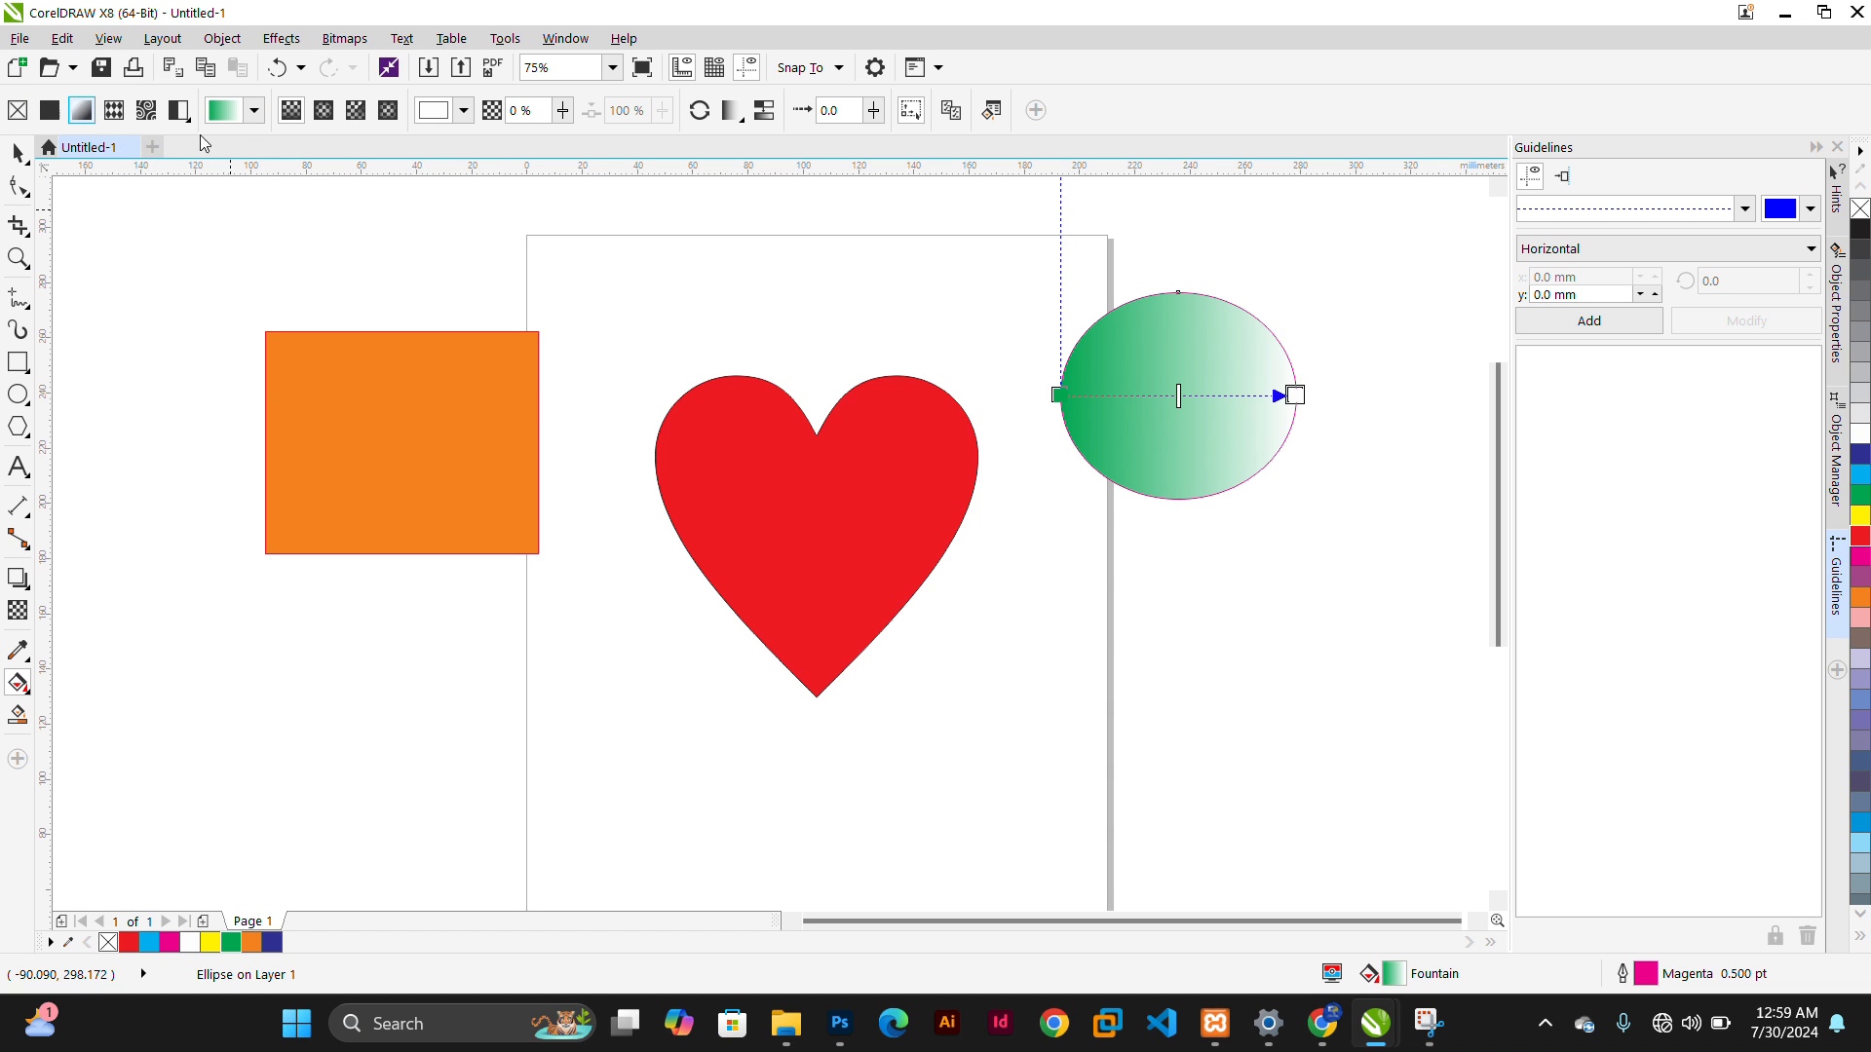
left_click(255, 110)
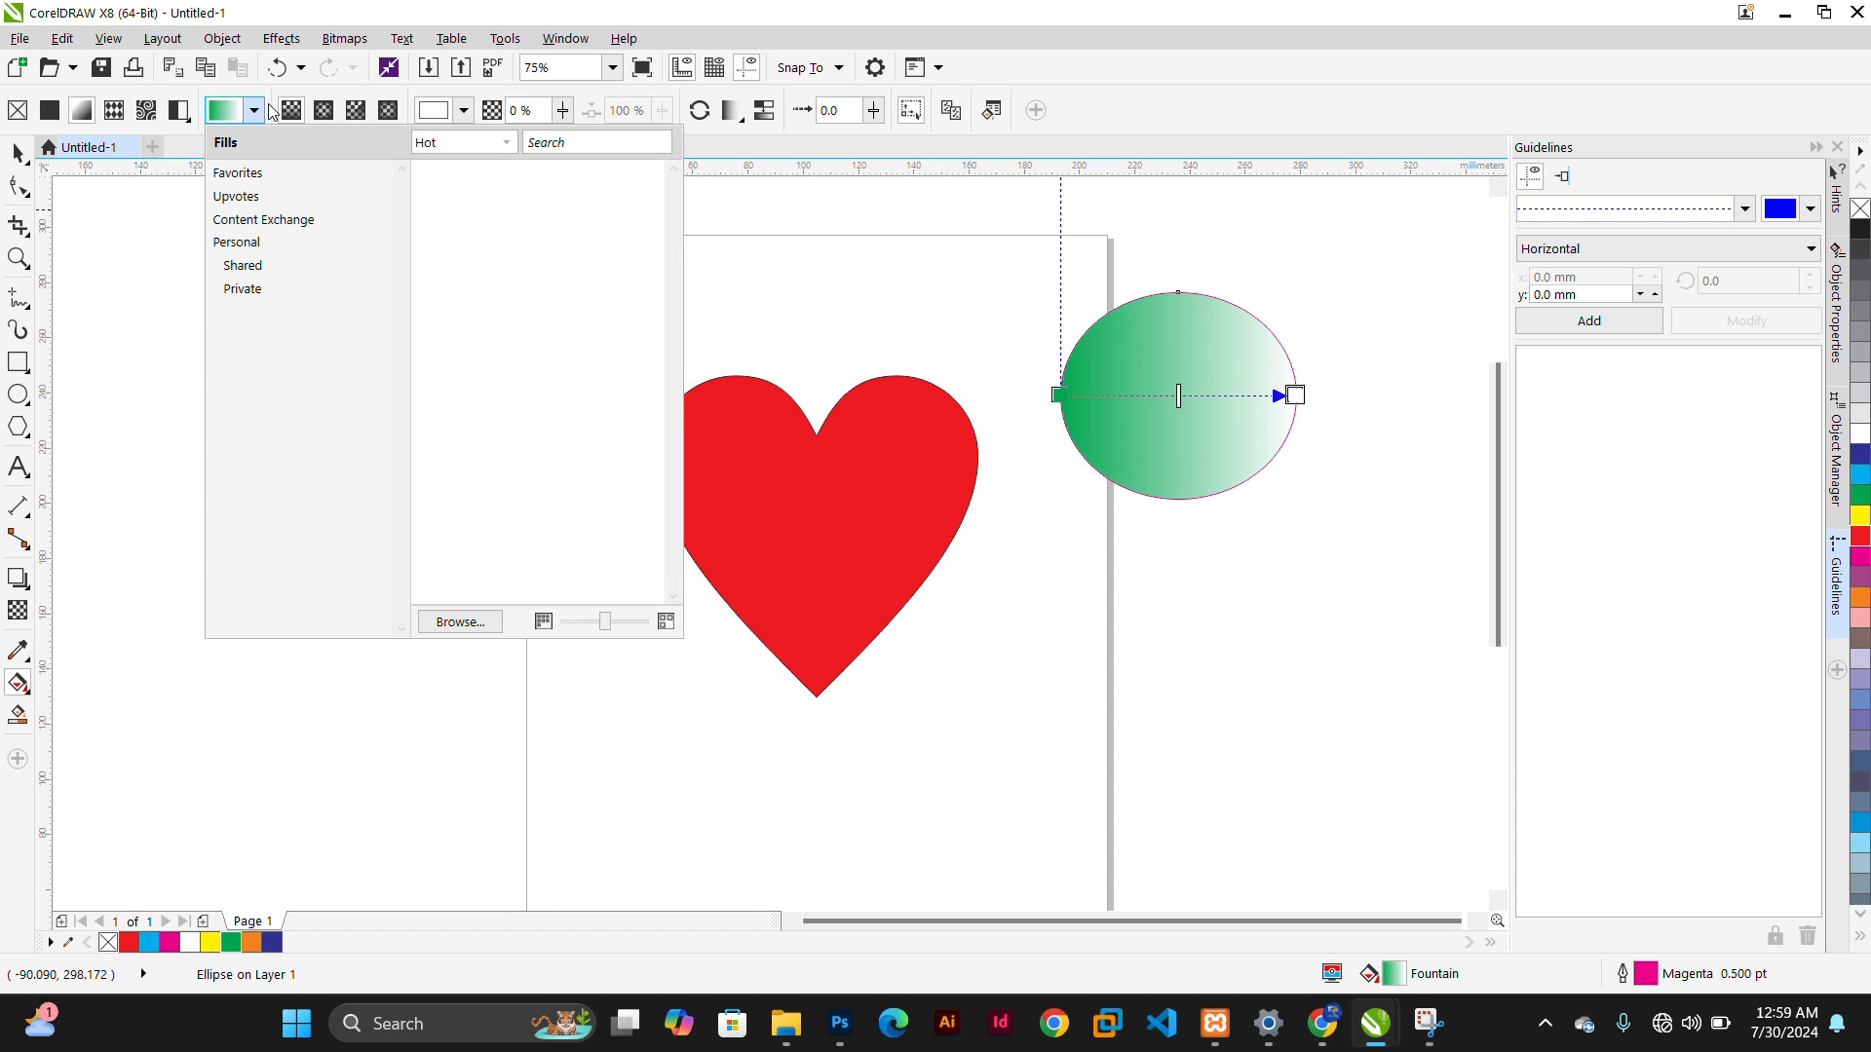
left_click(254, 110)
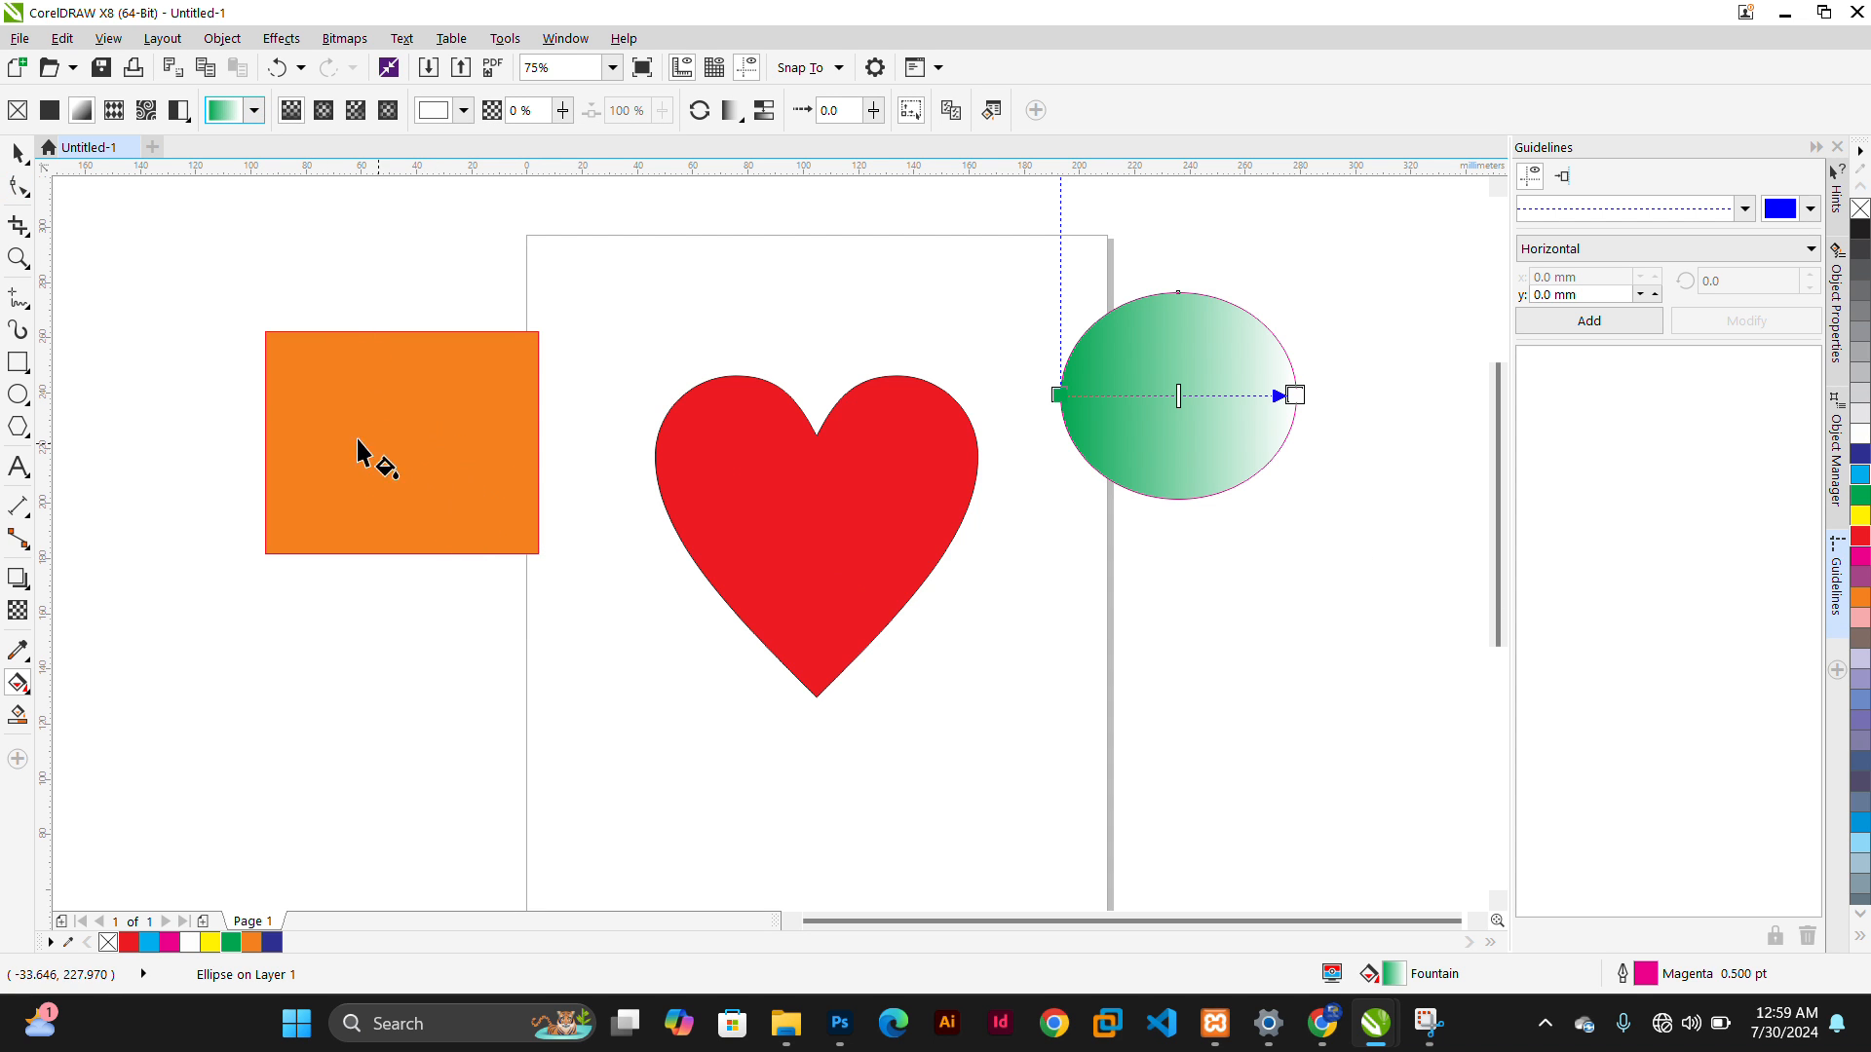
Drag a diagonal orange-to-white fountain fill across the rectangle from its lower left to upper right corner
left_click(379, 392)
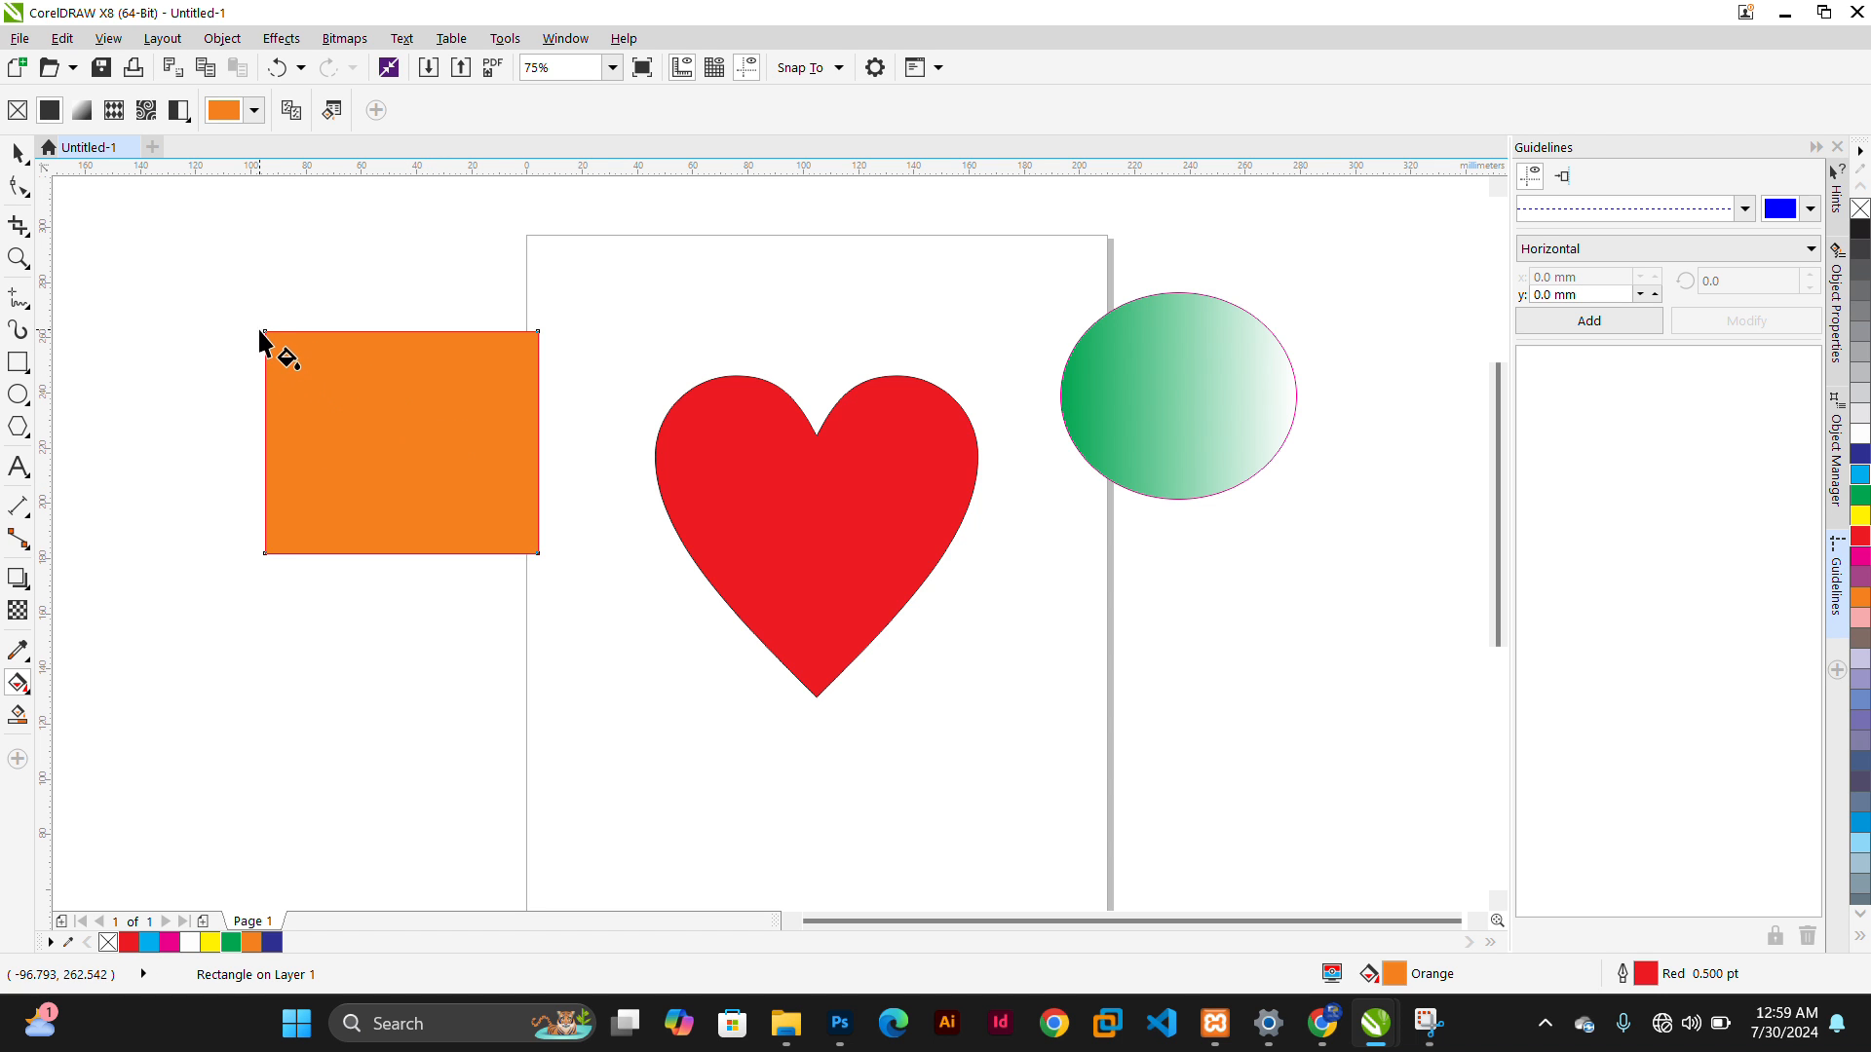
left_click_drag(253, 318, 537, 390)
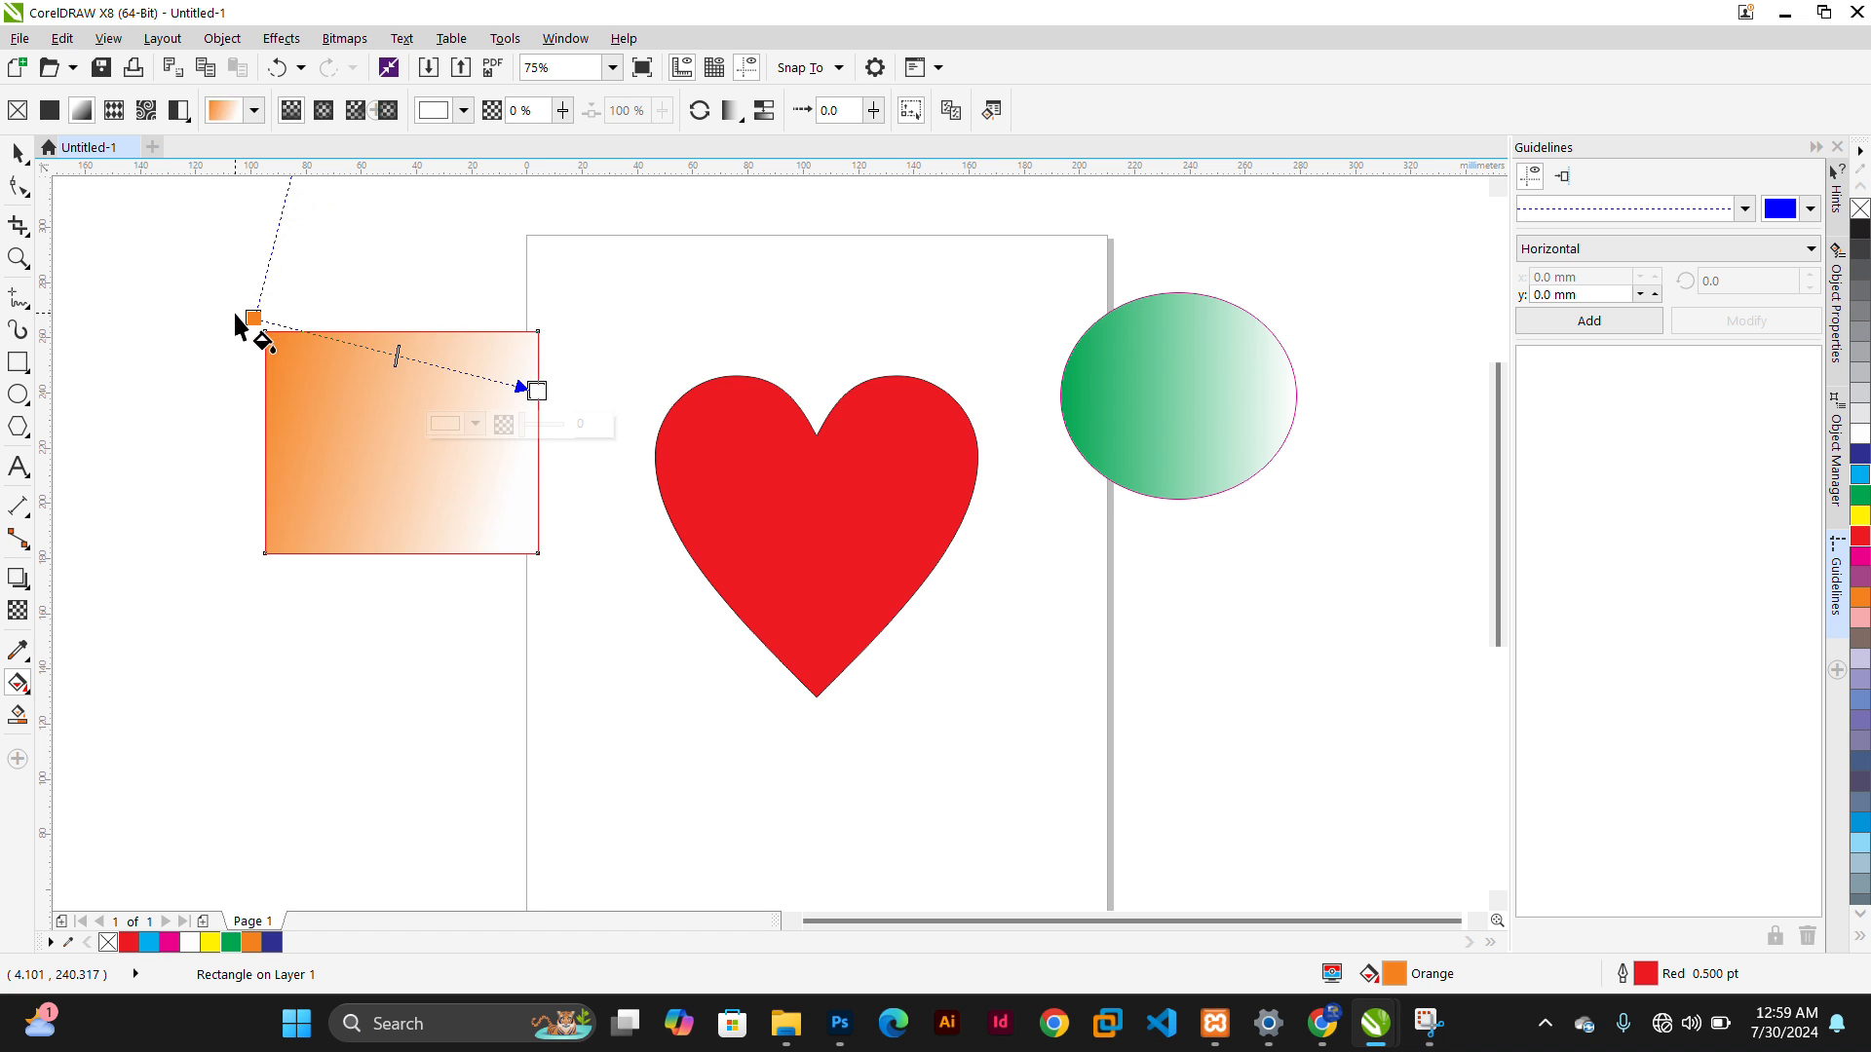
left_click_drag(253, 318, 234, 458)
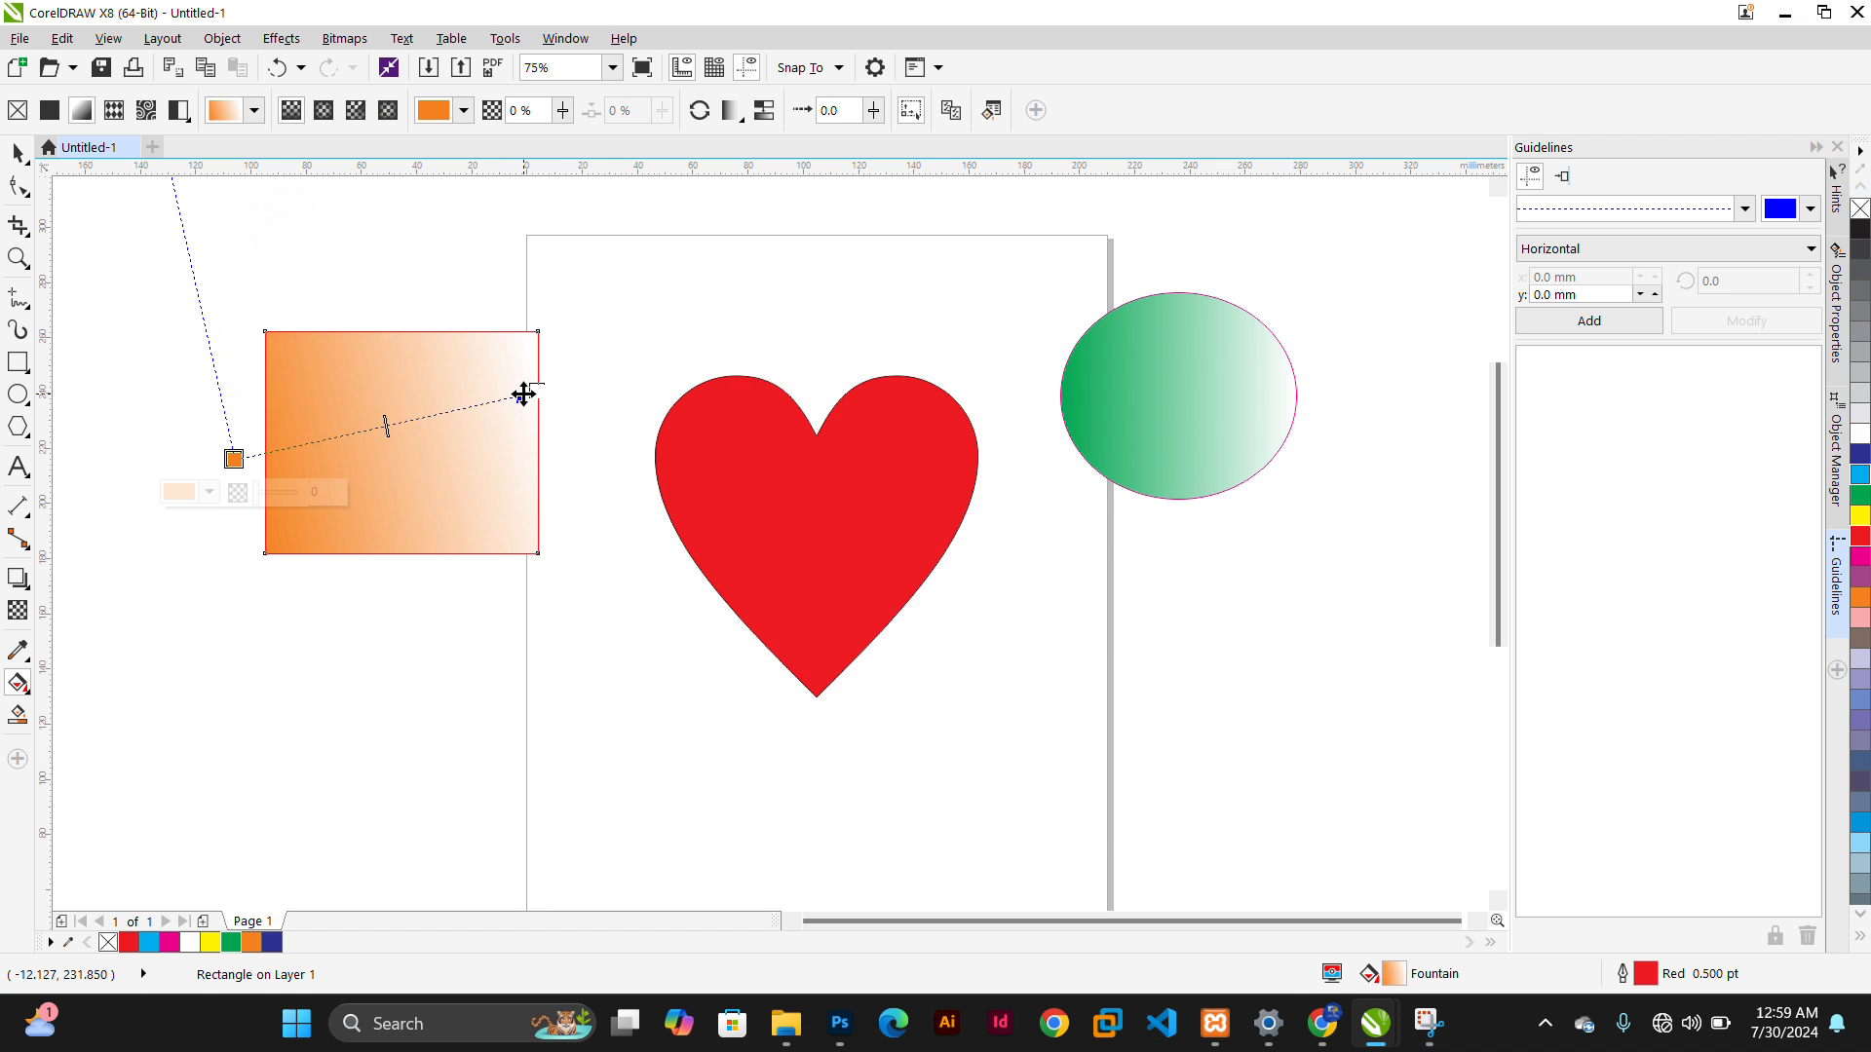
left_click_drag(525, 394, 542, 389)
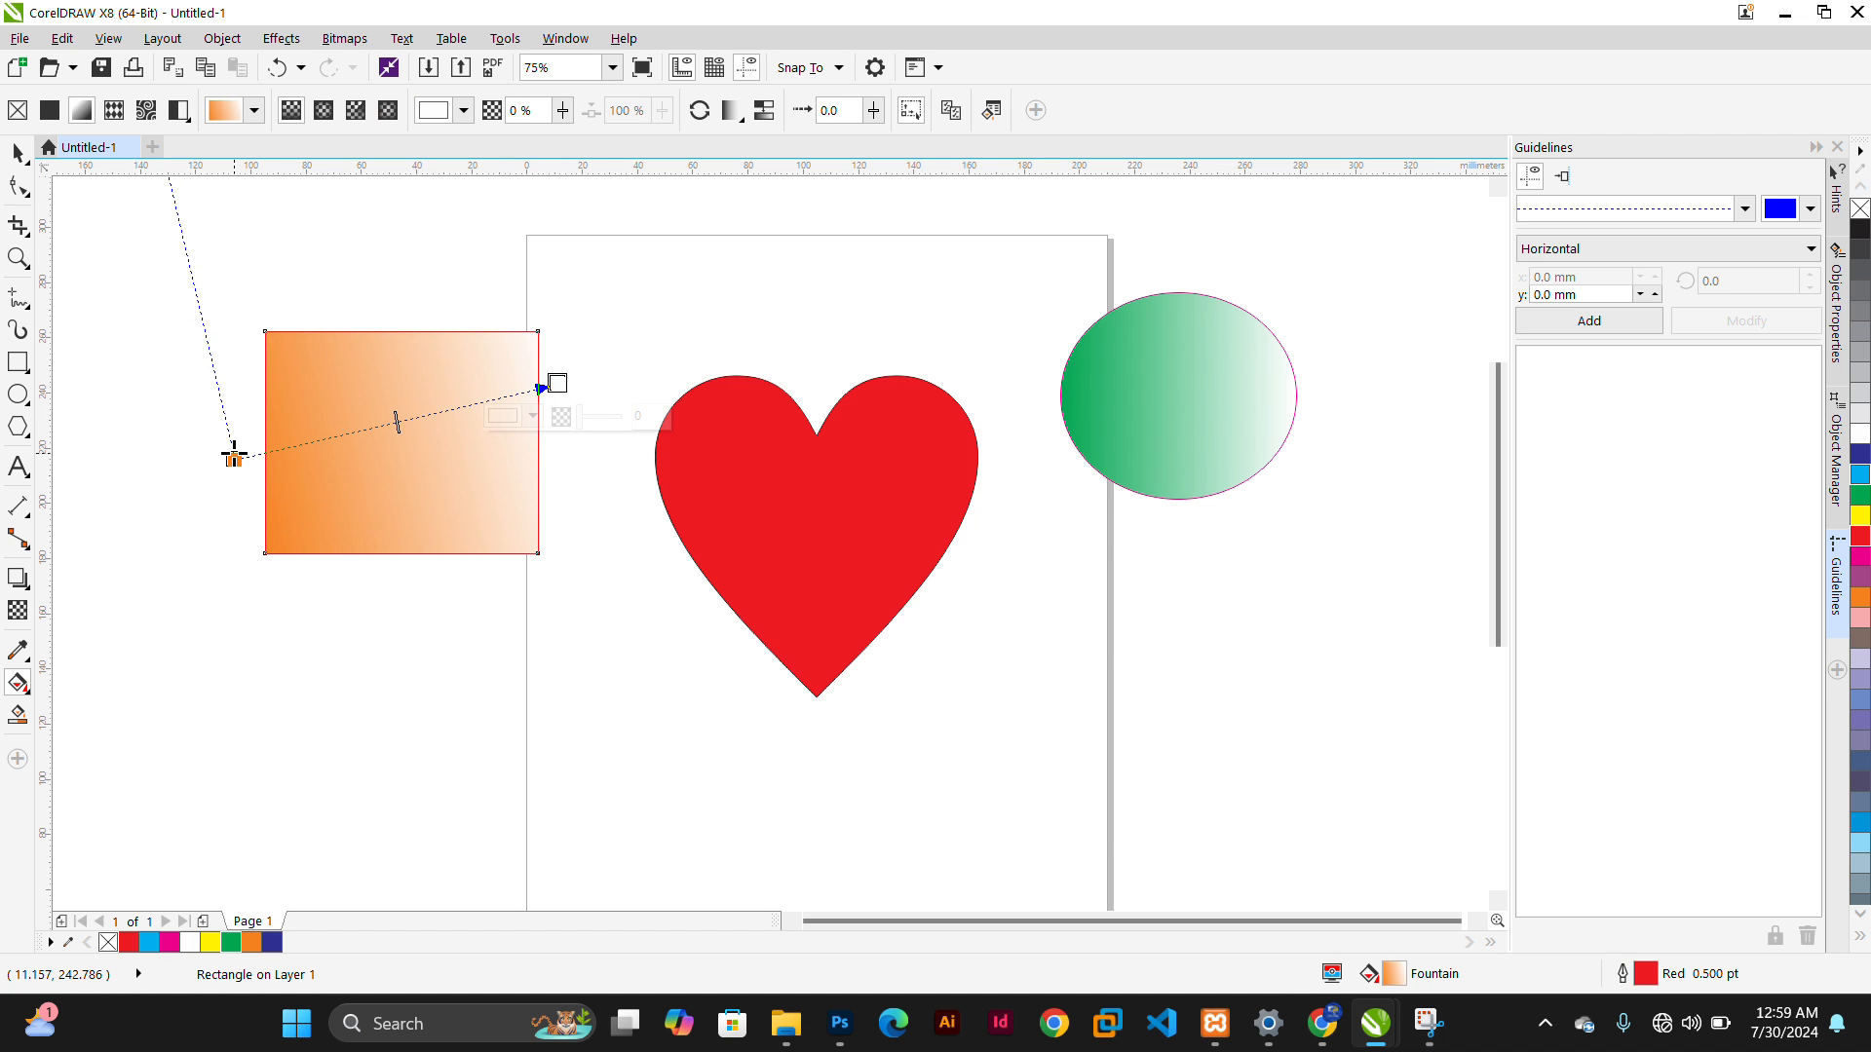
left_click_drag(233, 458, 254, 562)
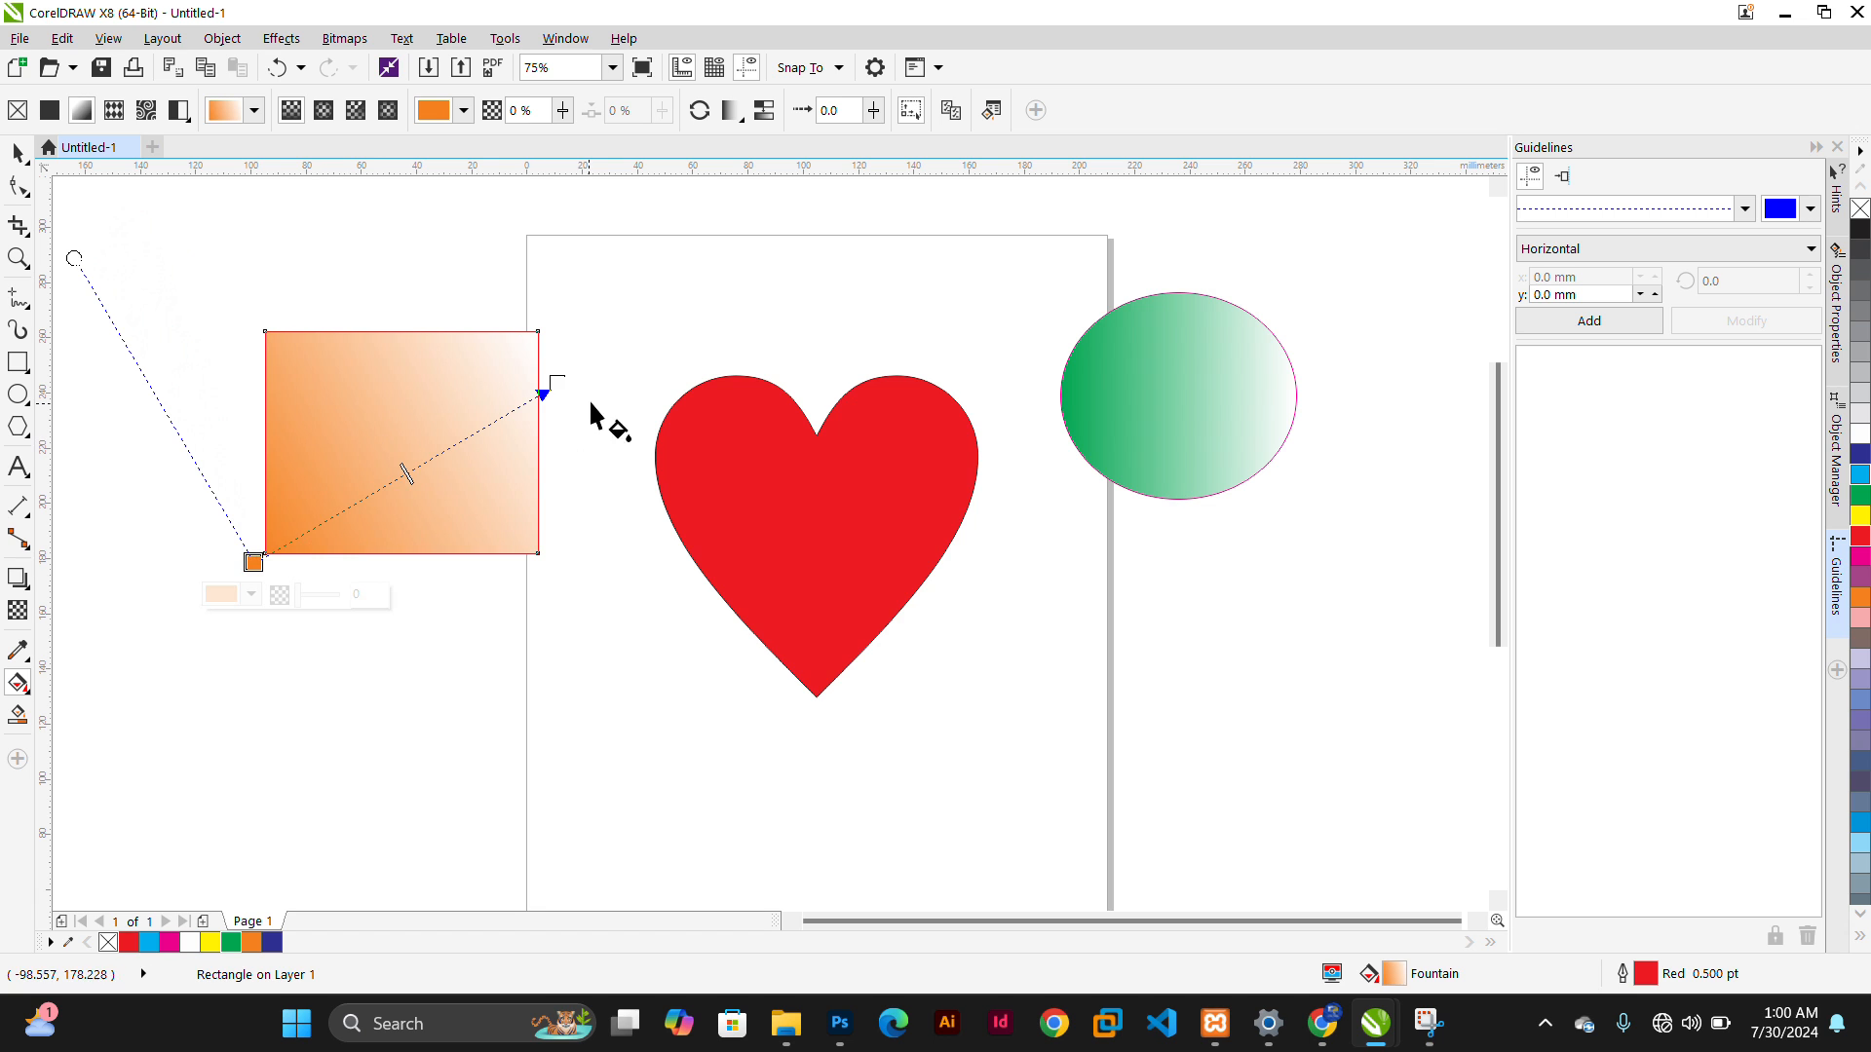
left_click_drag(543, 393, 536, 329)
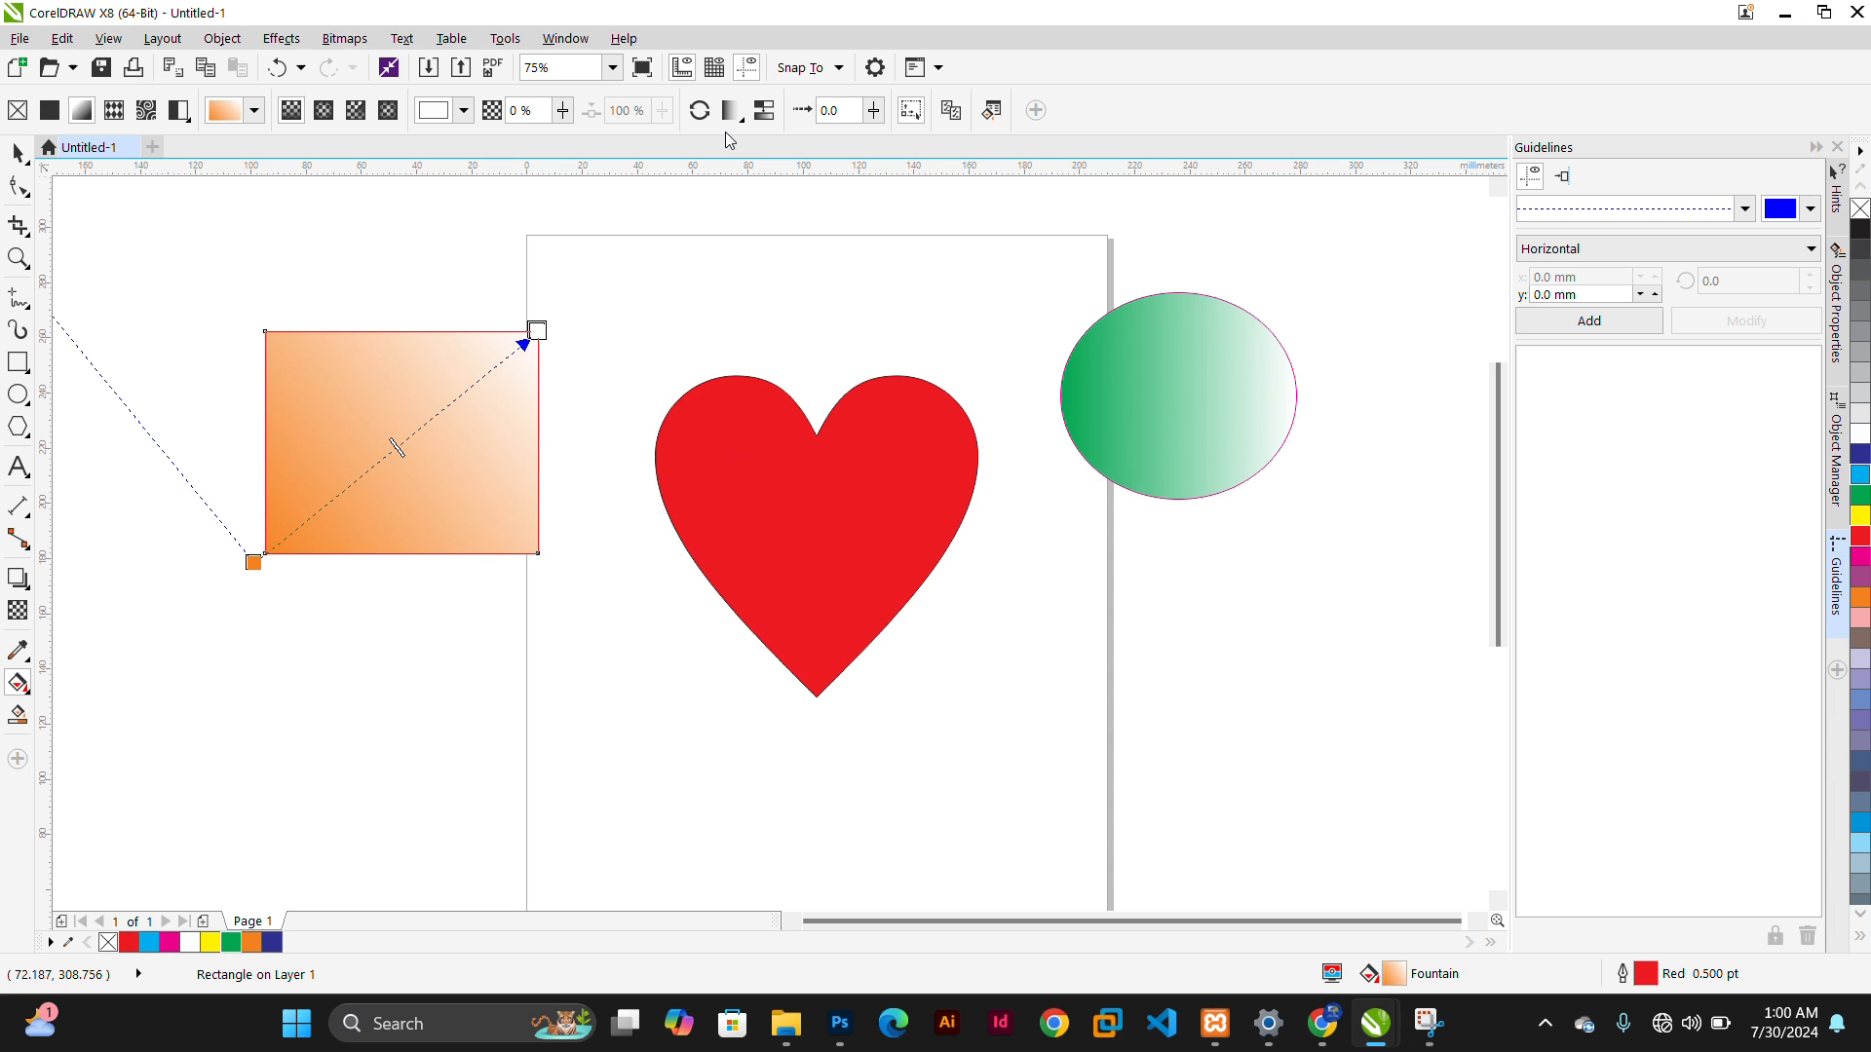
Try elliptical and conical fountain fill types on the rectangle and deselect it
left_click(357, 112)
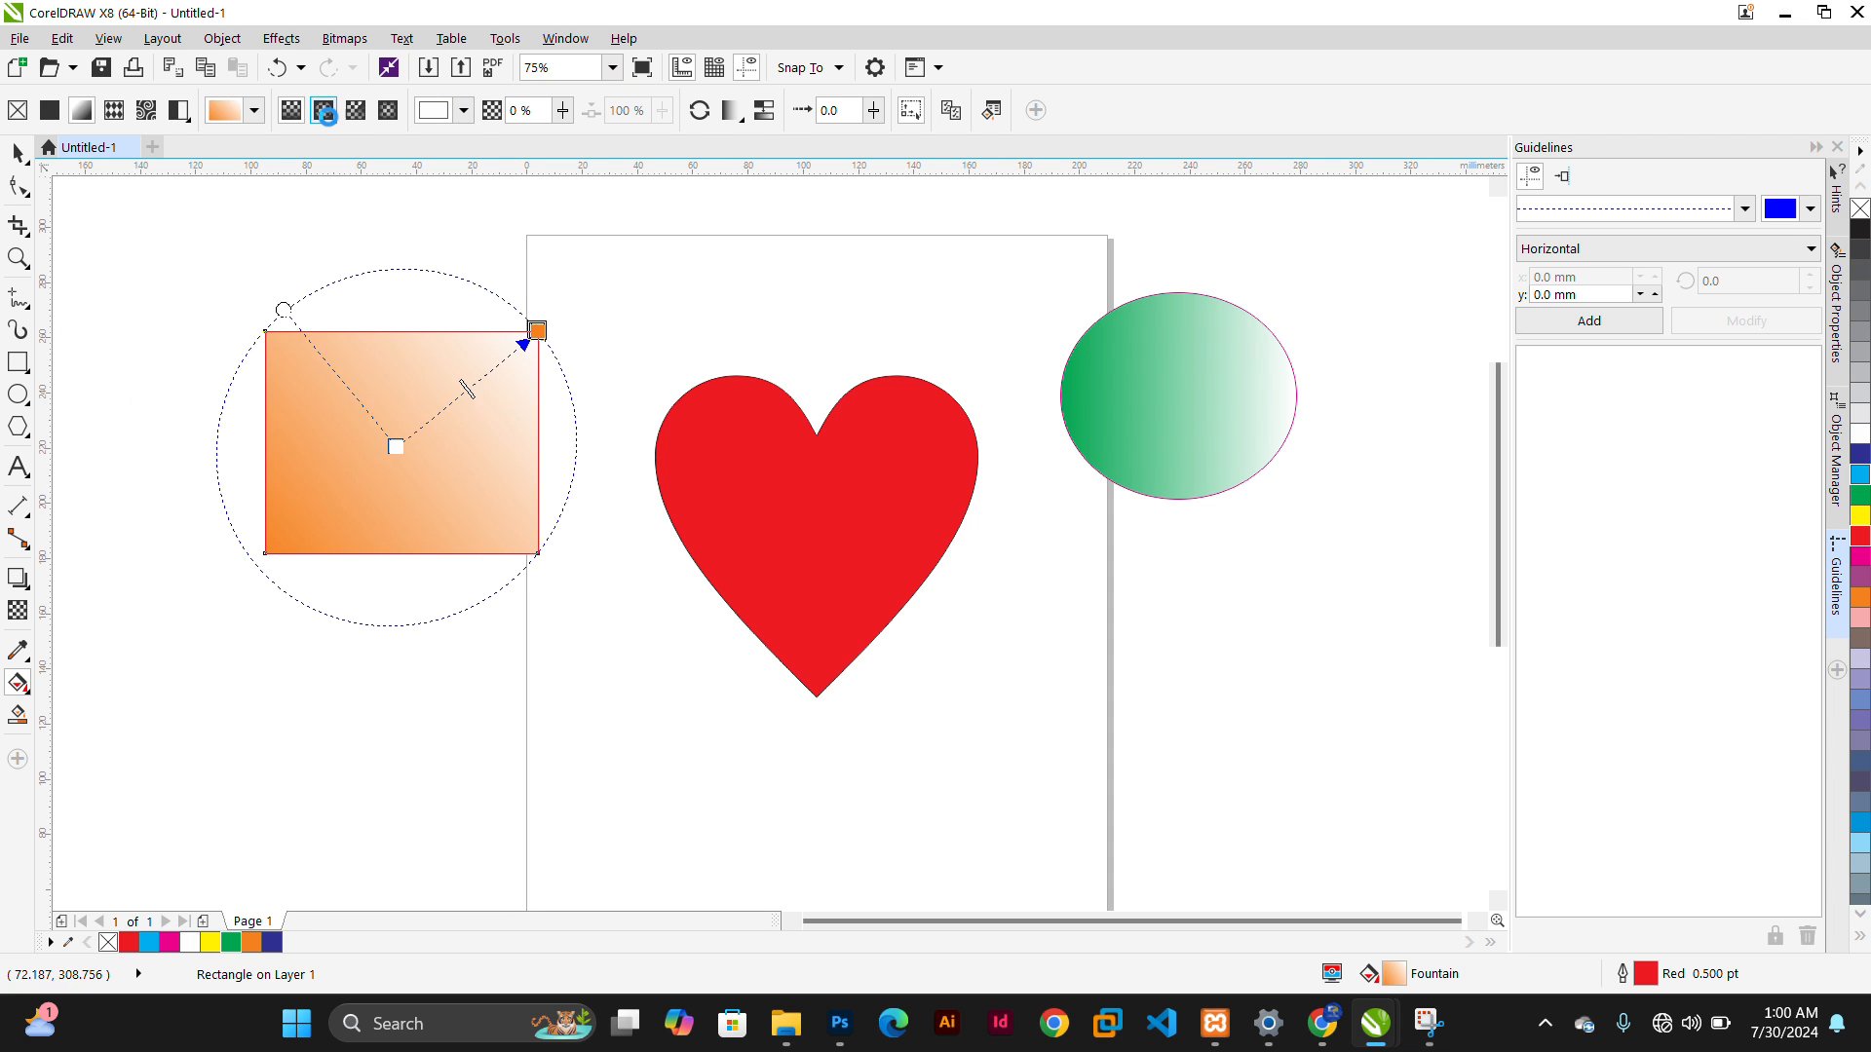
left_click(356, 112)
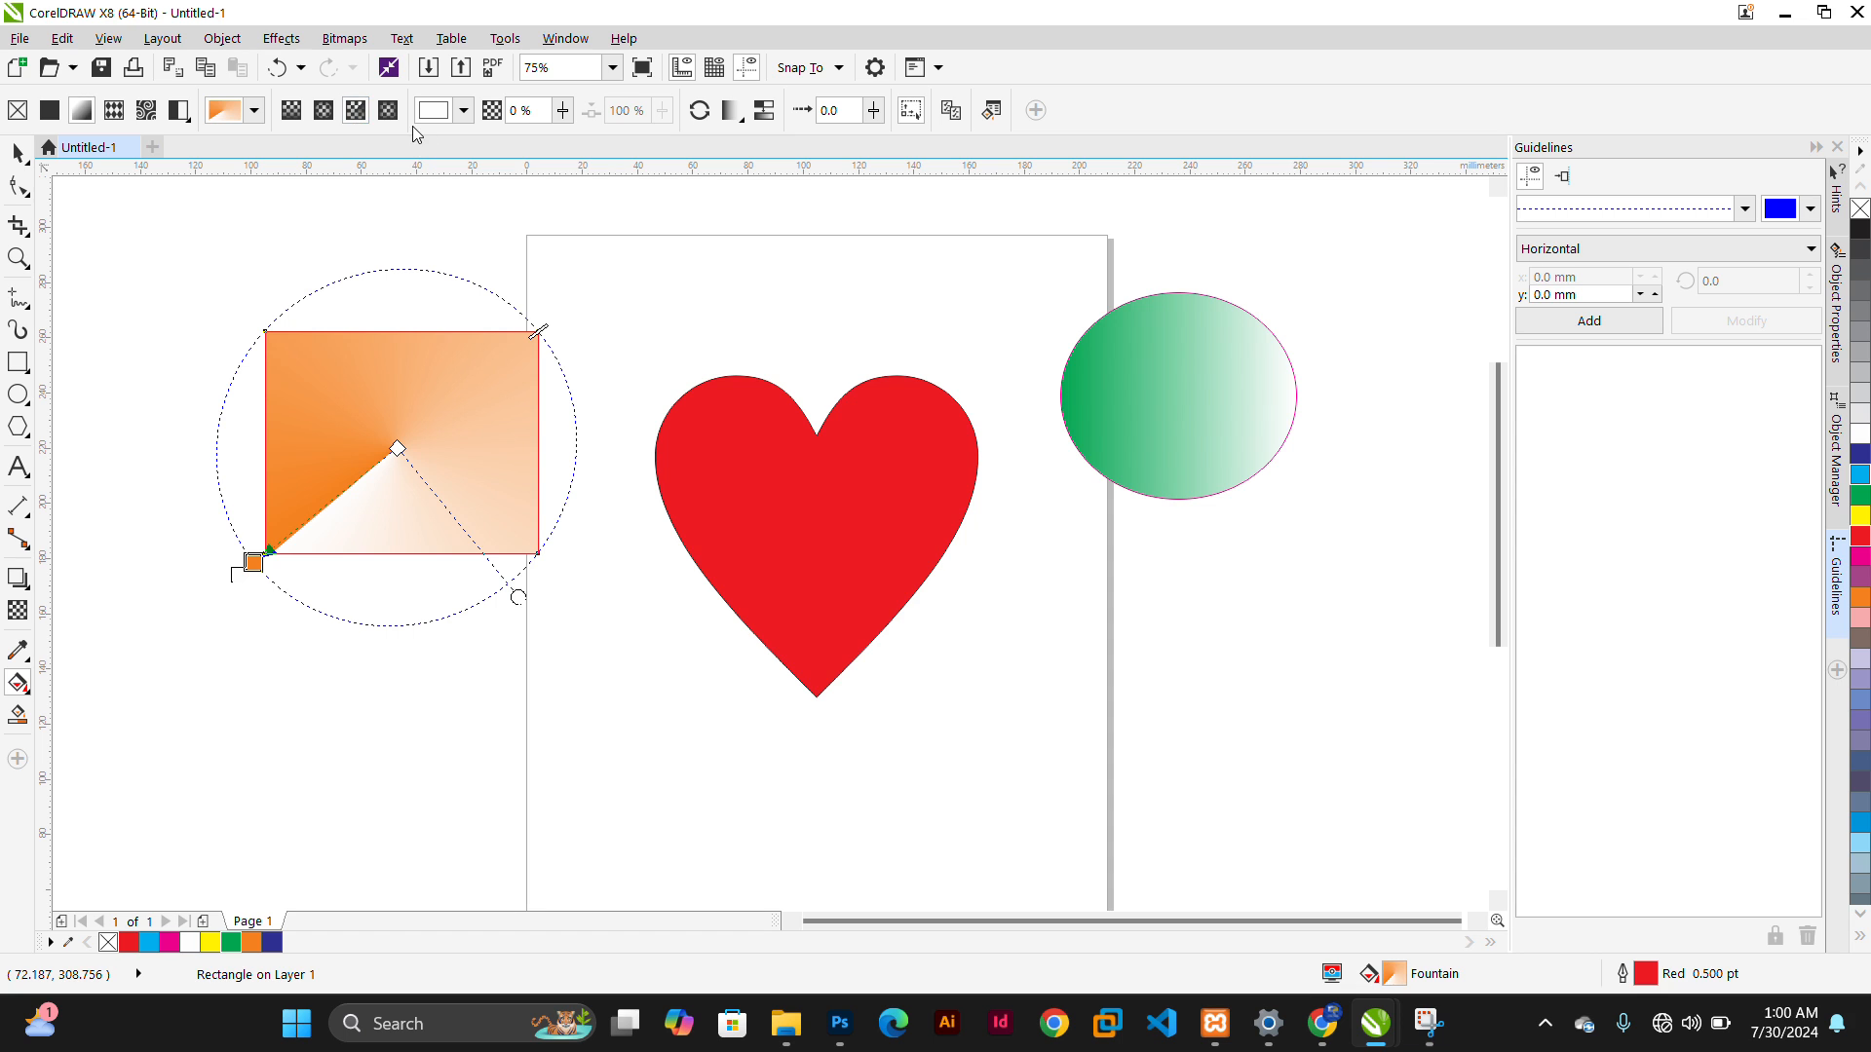
left_click(746, 488)
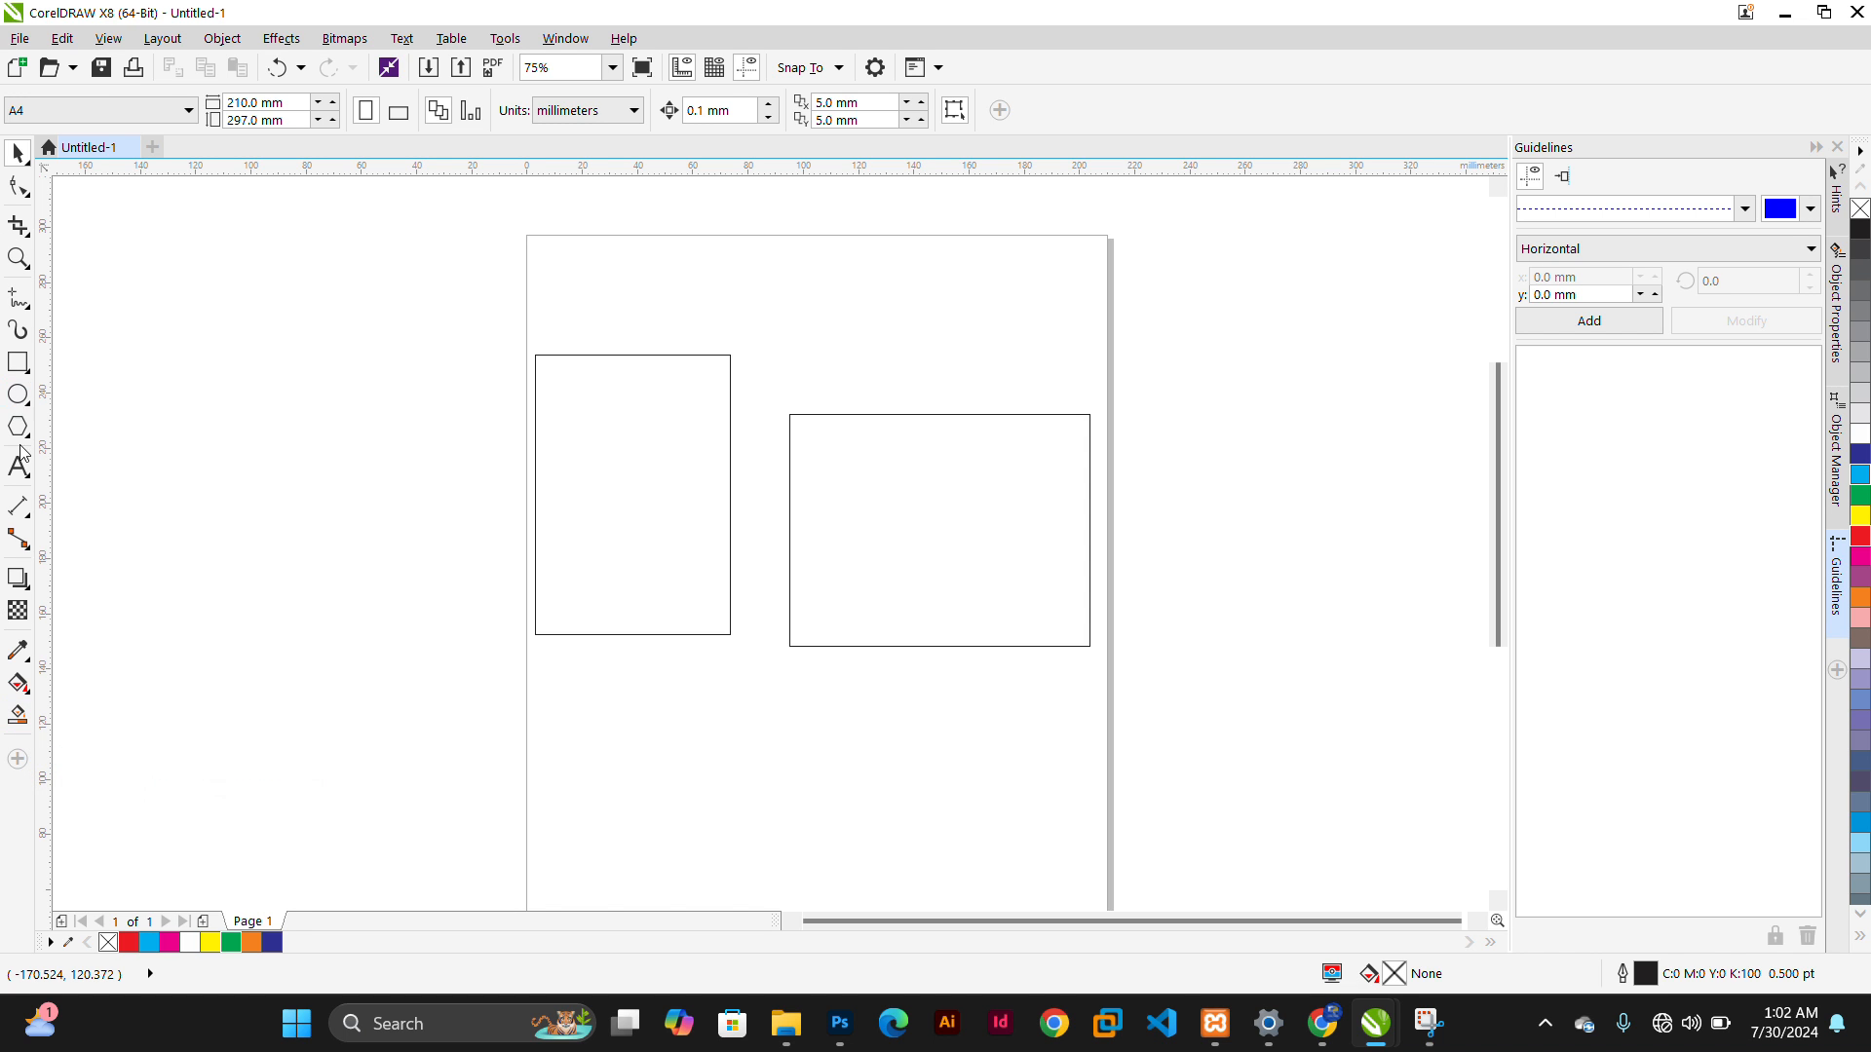
Draw two overlapping ellipses beside the page, the second about 60 × 78 mm
left_click(17, 394)
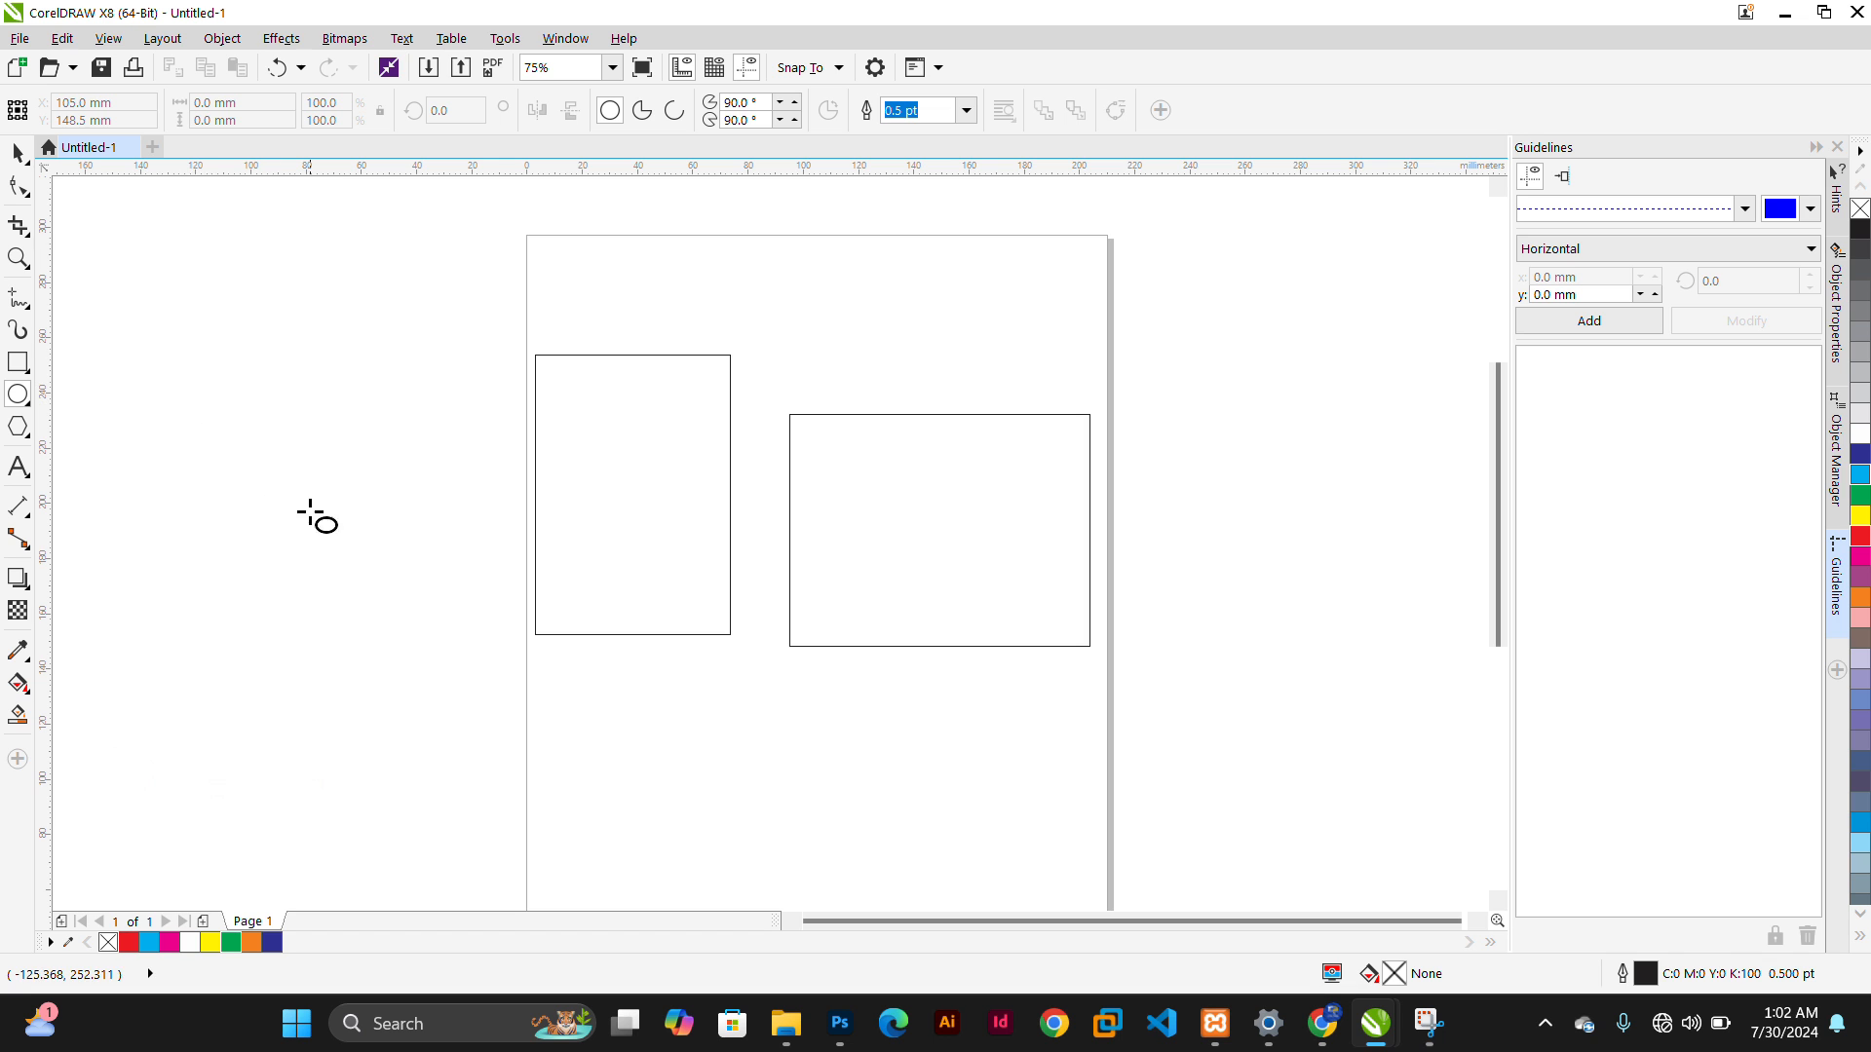
left_click_drag(158, 363, 414, 620)
mouse_move(79, 372)
left_mouse_down()
mouse_move(293, 635)
mouse_move(258, 601)
left_mouse_up()
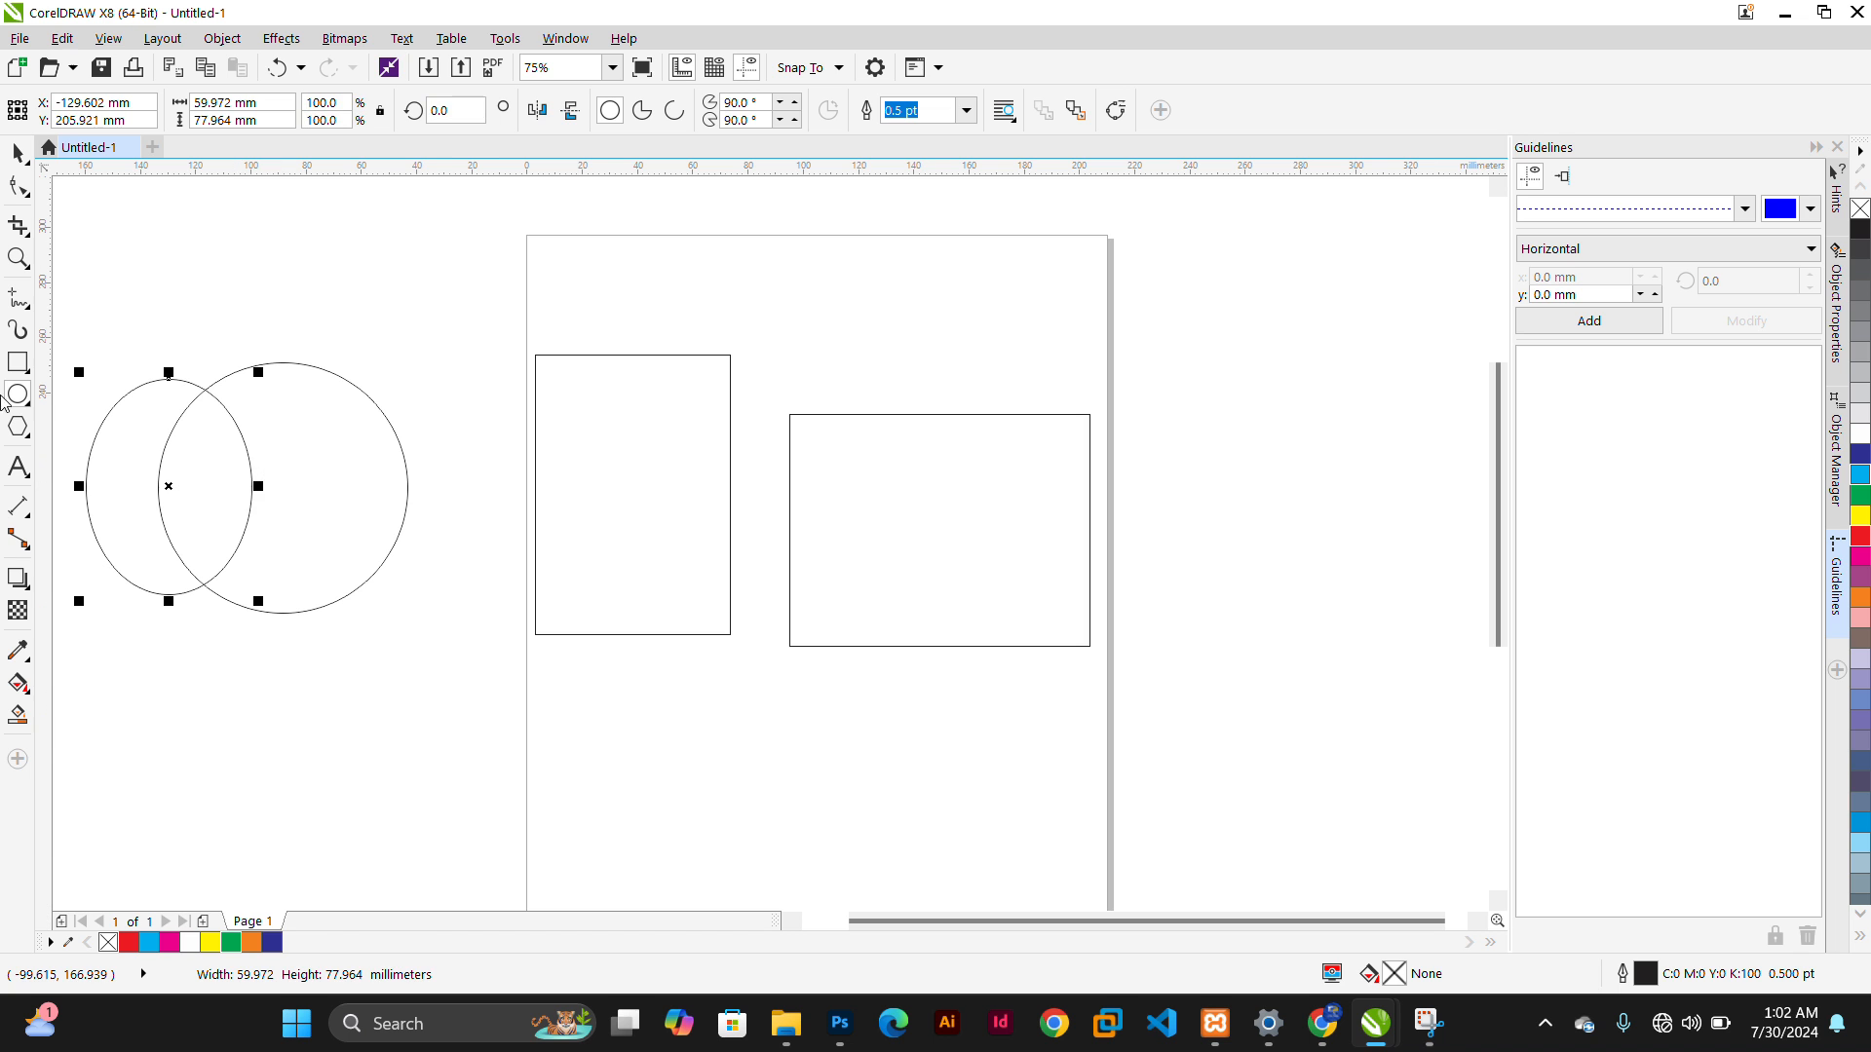
Delete both rectangles on the page
left_click(670, 414)
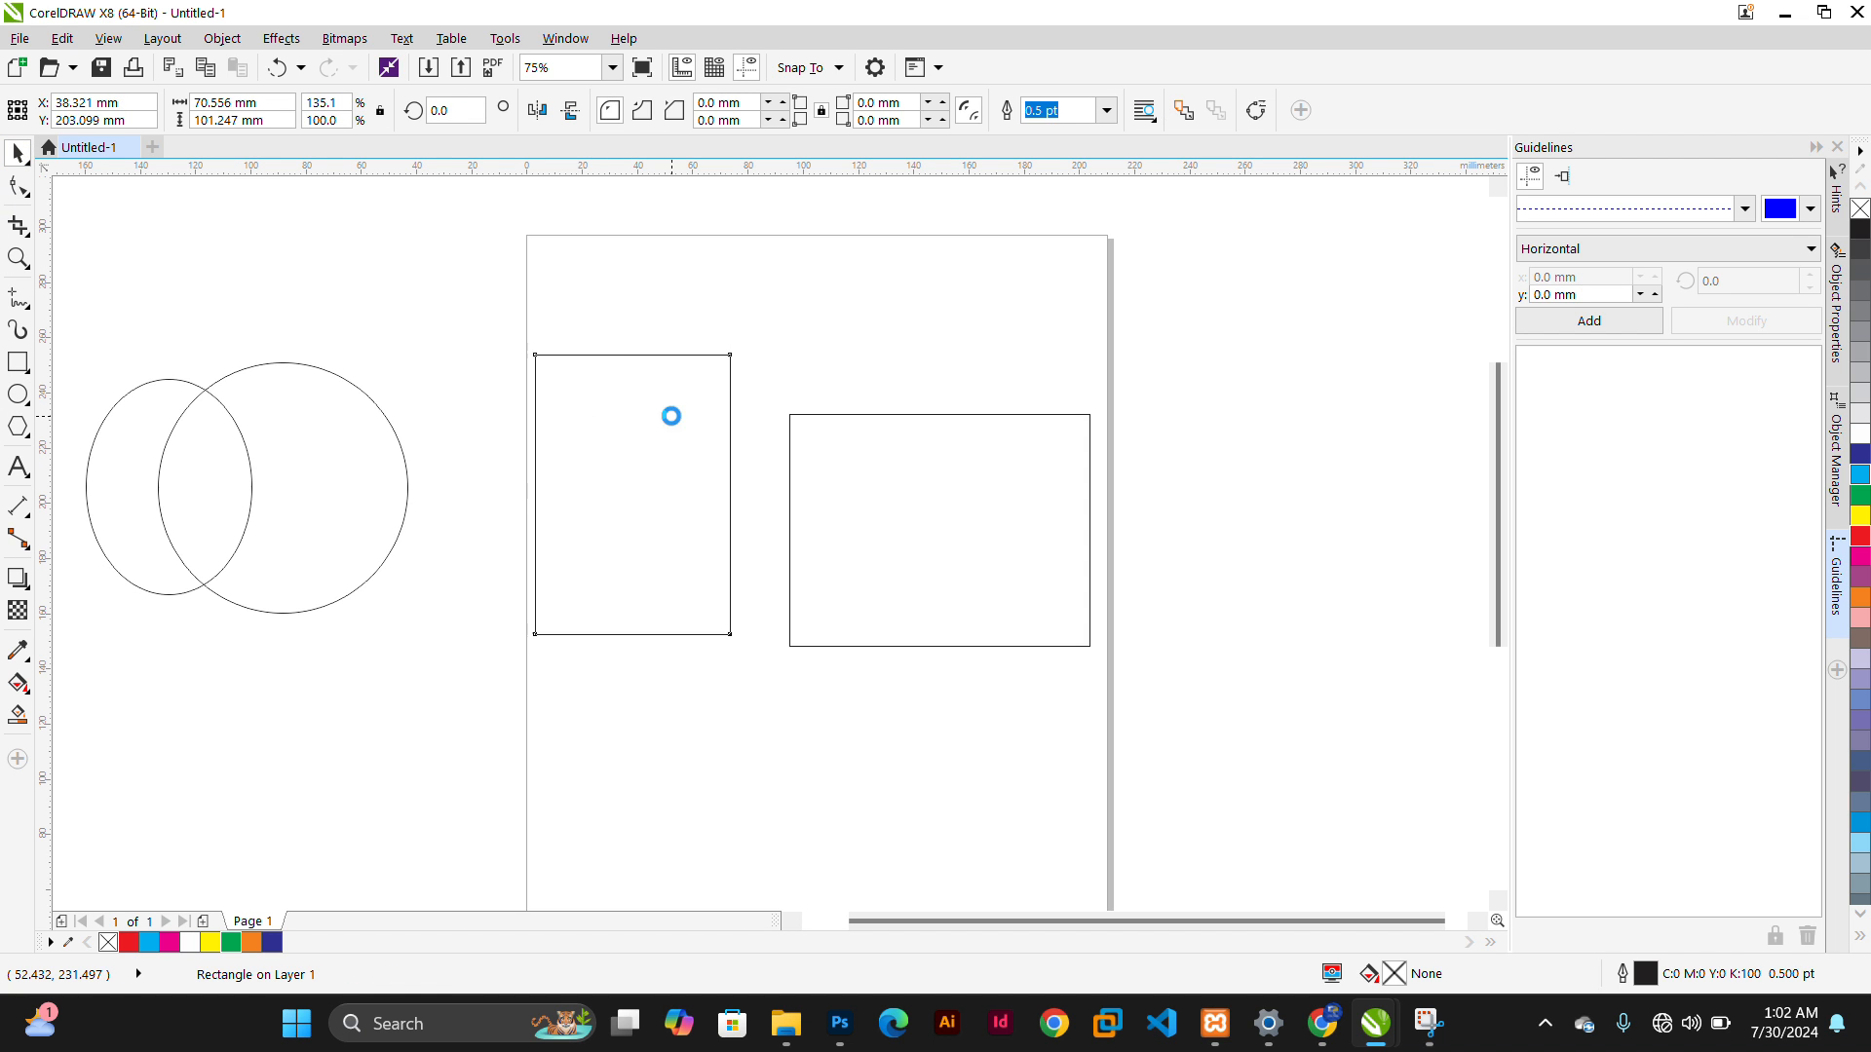
key("Delete")
left_click(934, 495)
key("Delete")
Select both ellipses and move them onto the page
left_click_drag(529, 275, 72, 806)
left_click_drag(184, 556, 856, 505)
left_click(694, 502)
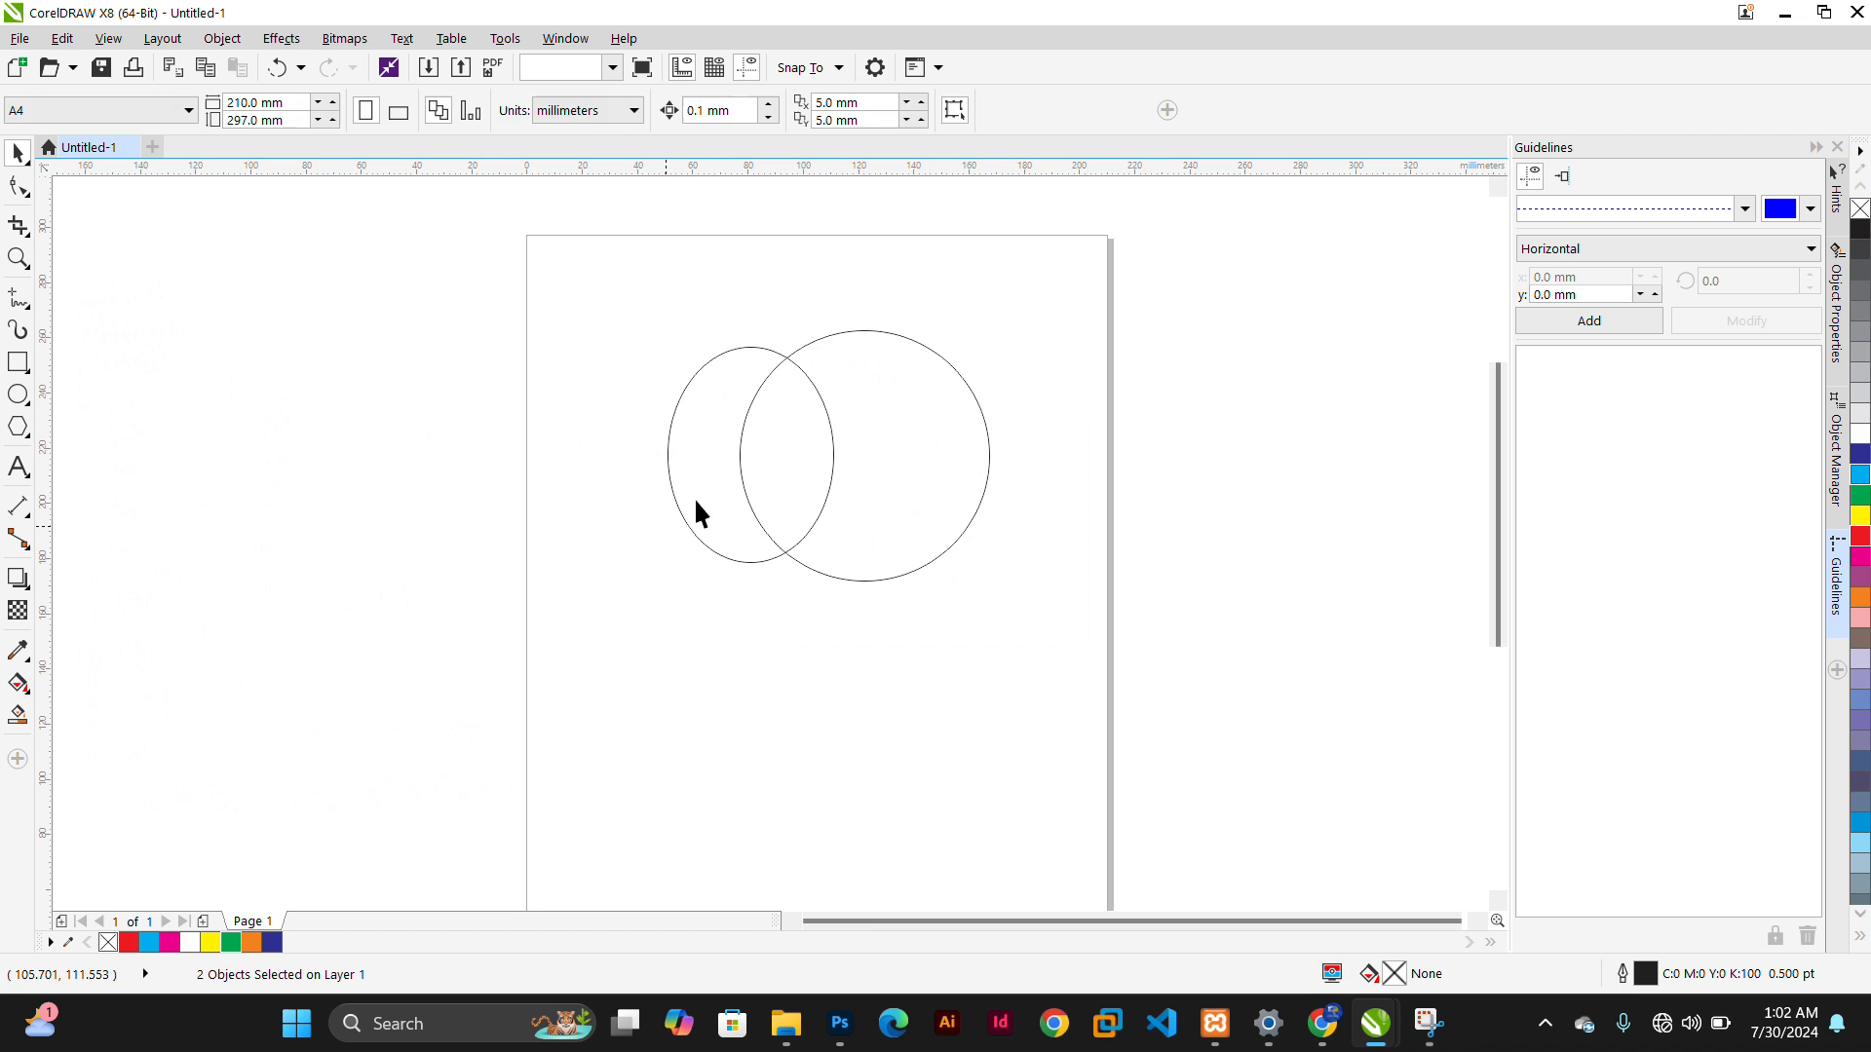
Enlarge the left ellipse into a circle about 91 × 94 mm overlapping the right one
left_click(685, 406)
mouse_move(657, 338)
left_mouse_down()
mouse_move(589, 322)
mouse_move(659, 339)
left_mouse_up()
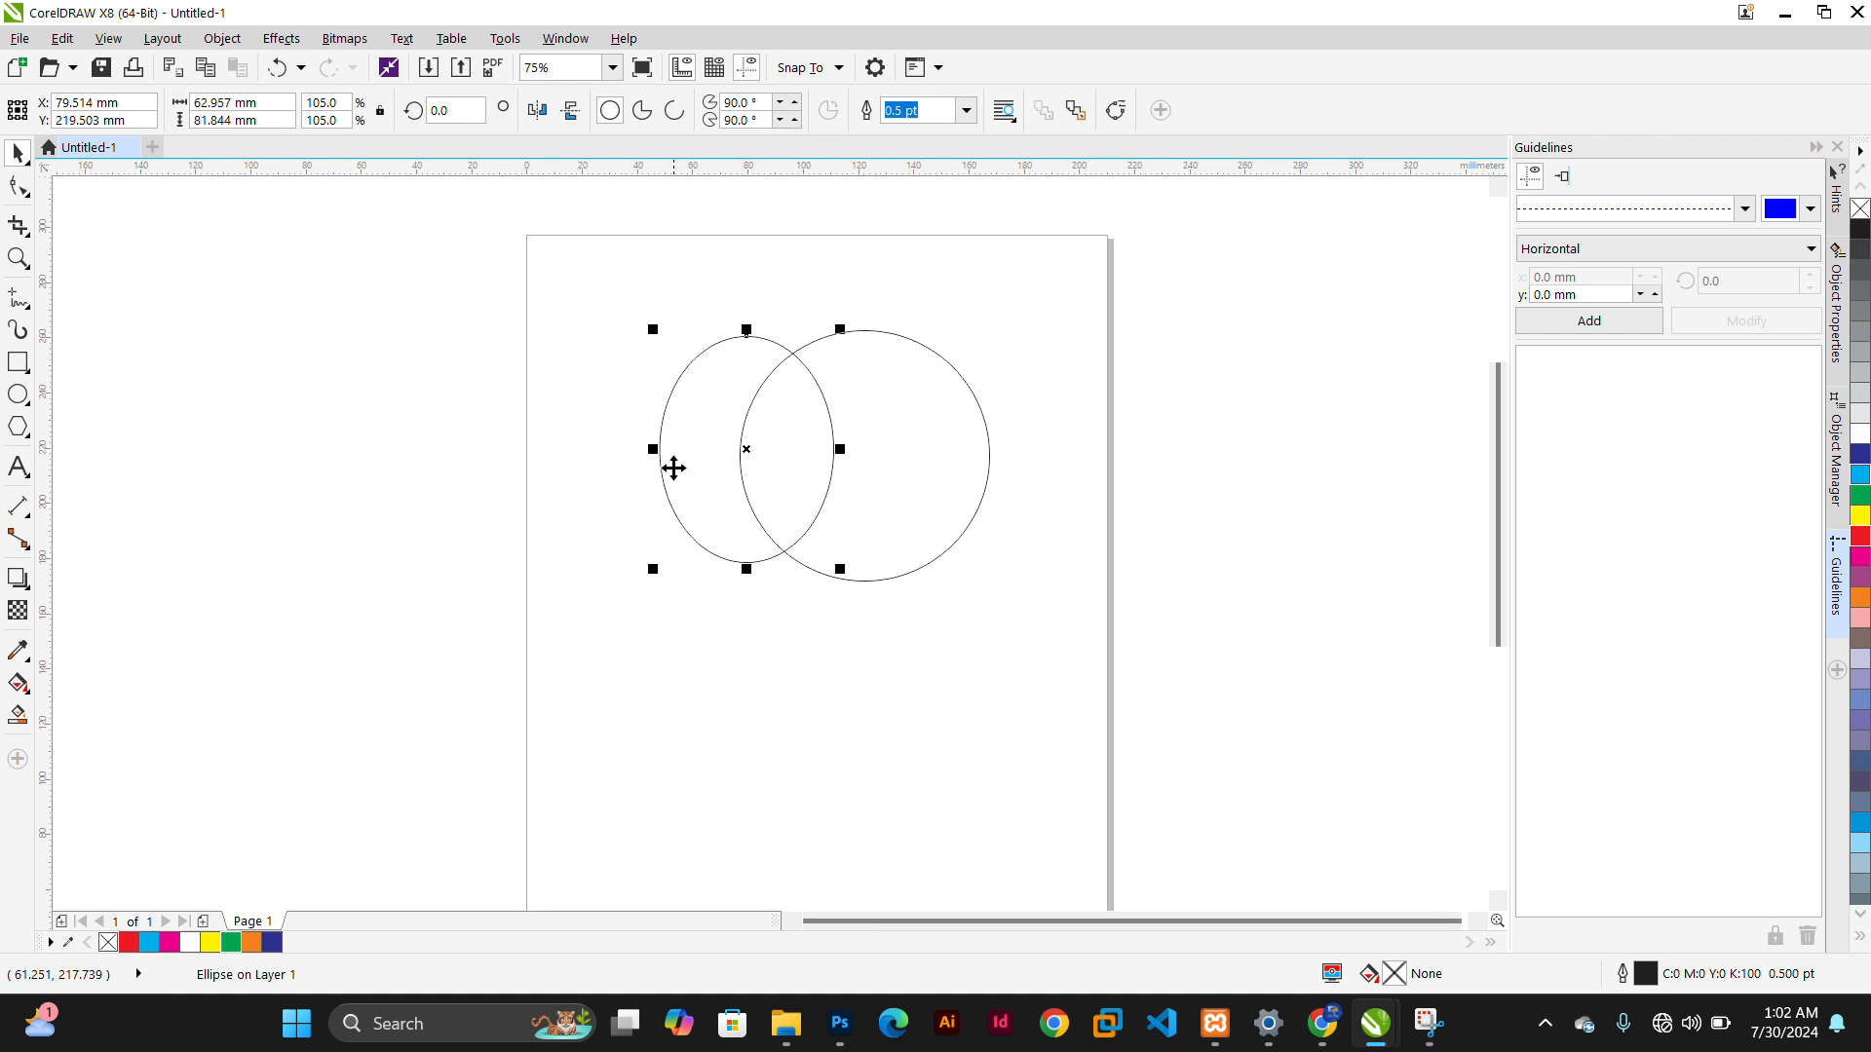
left_click_drag(659, 453, 604, 492)
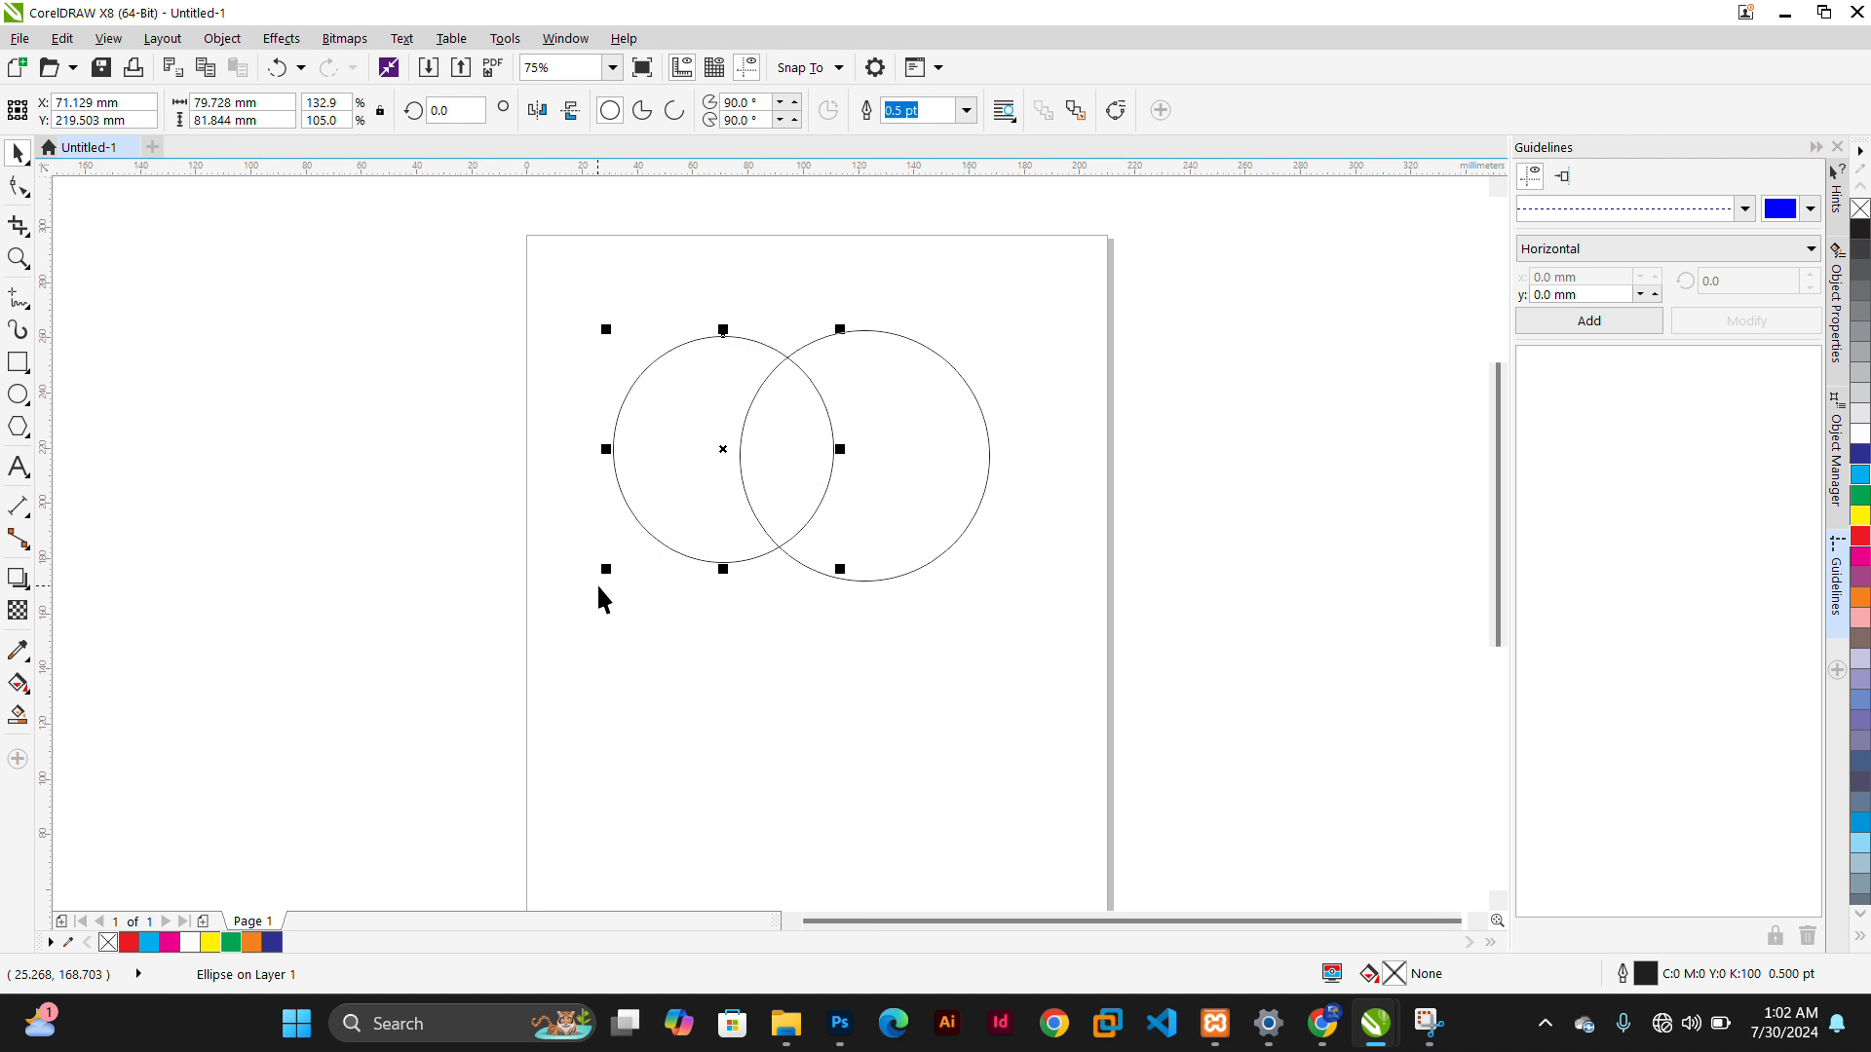
left_click_drag(598, 583, 574, 629)
left_click_drag(679, 518, 667, 518)
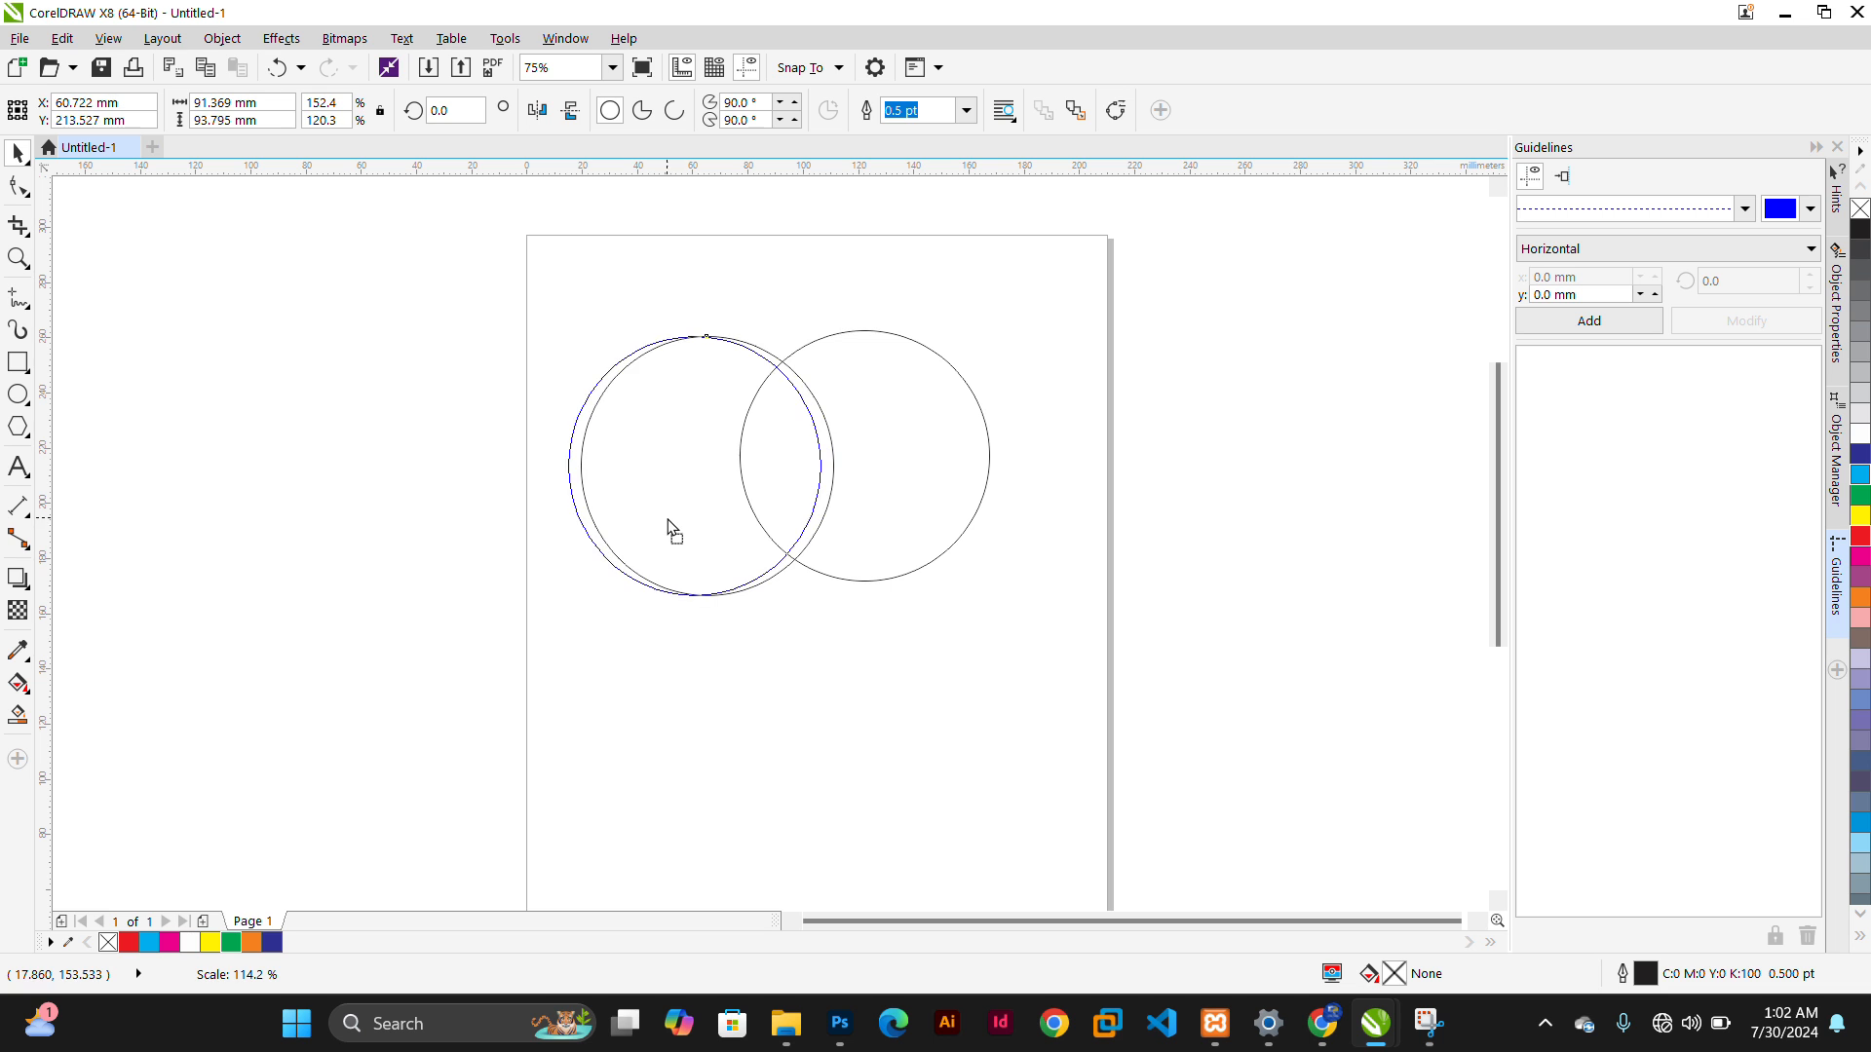
left_click(769, 791)
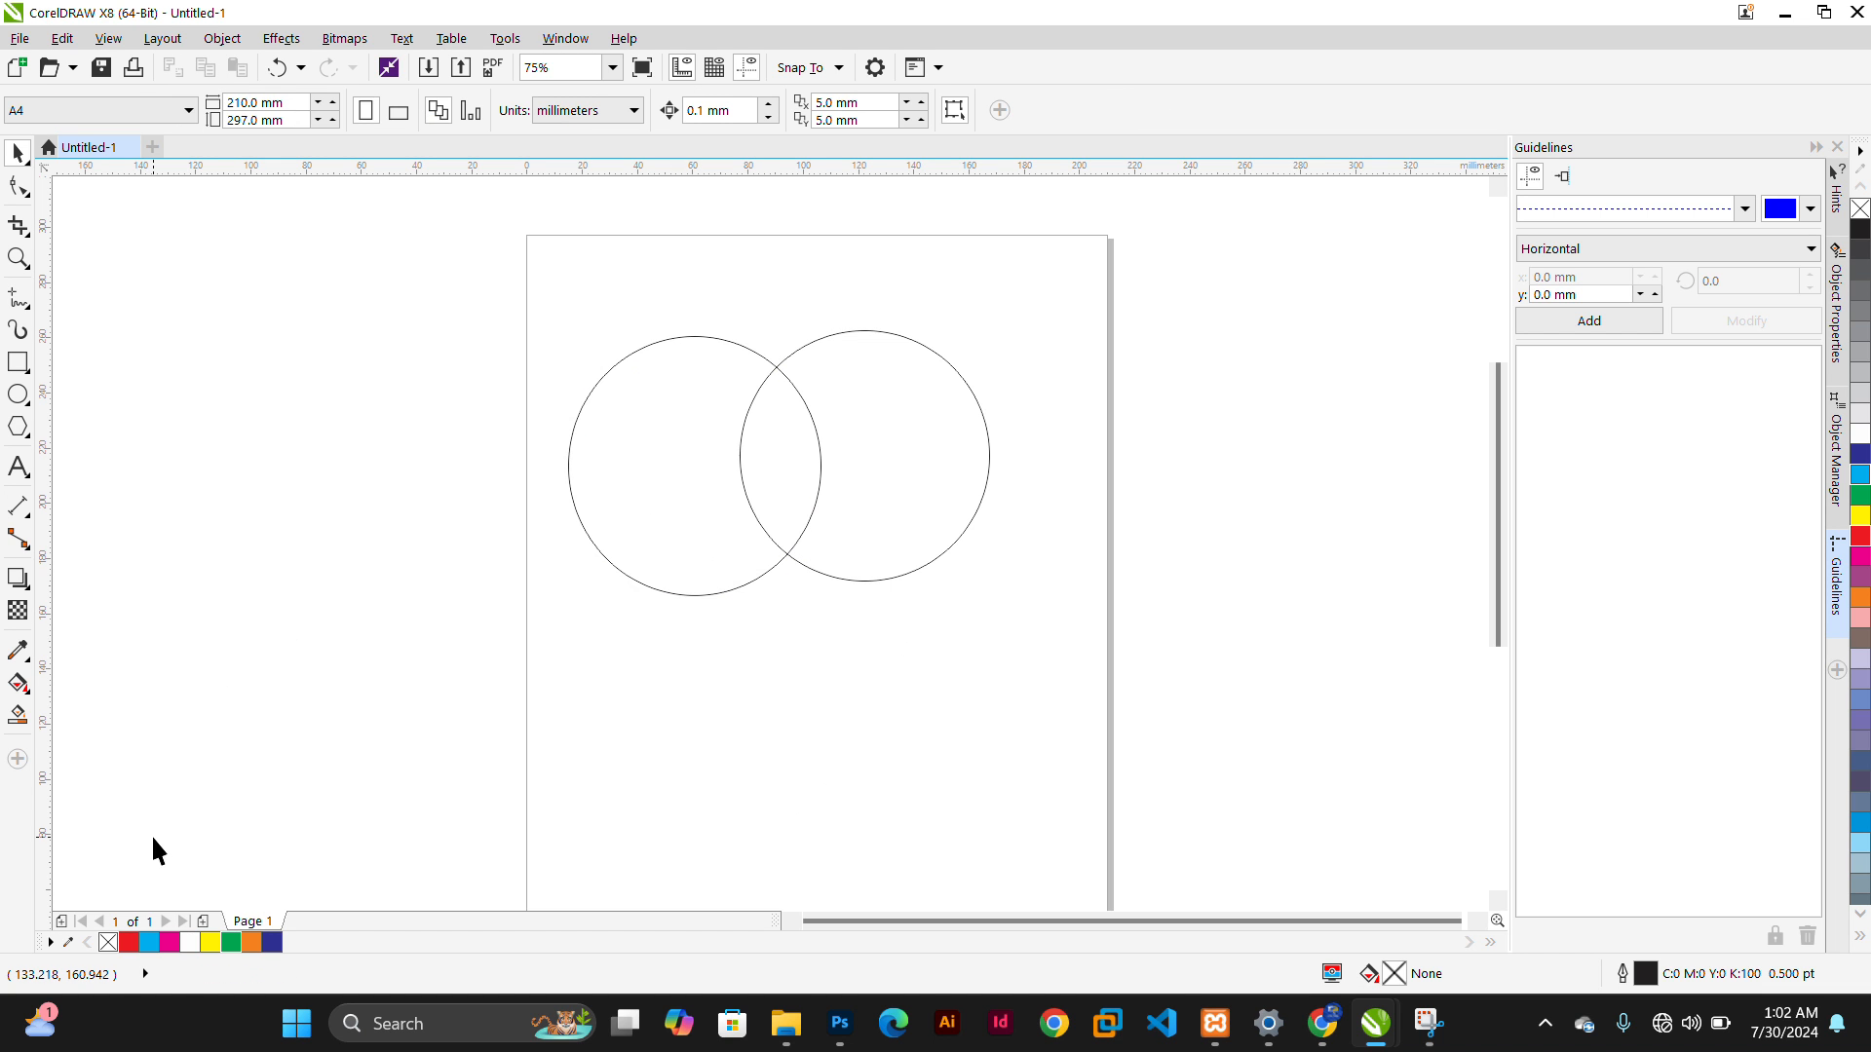
Create a filled shape from the circles' overlapping area with the Smart Fill tool
left_click(17, 717)
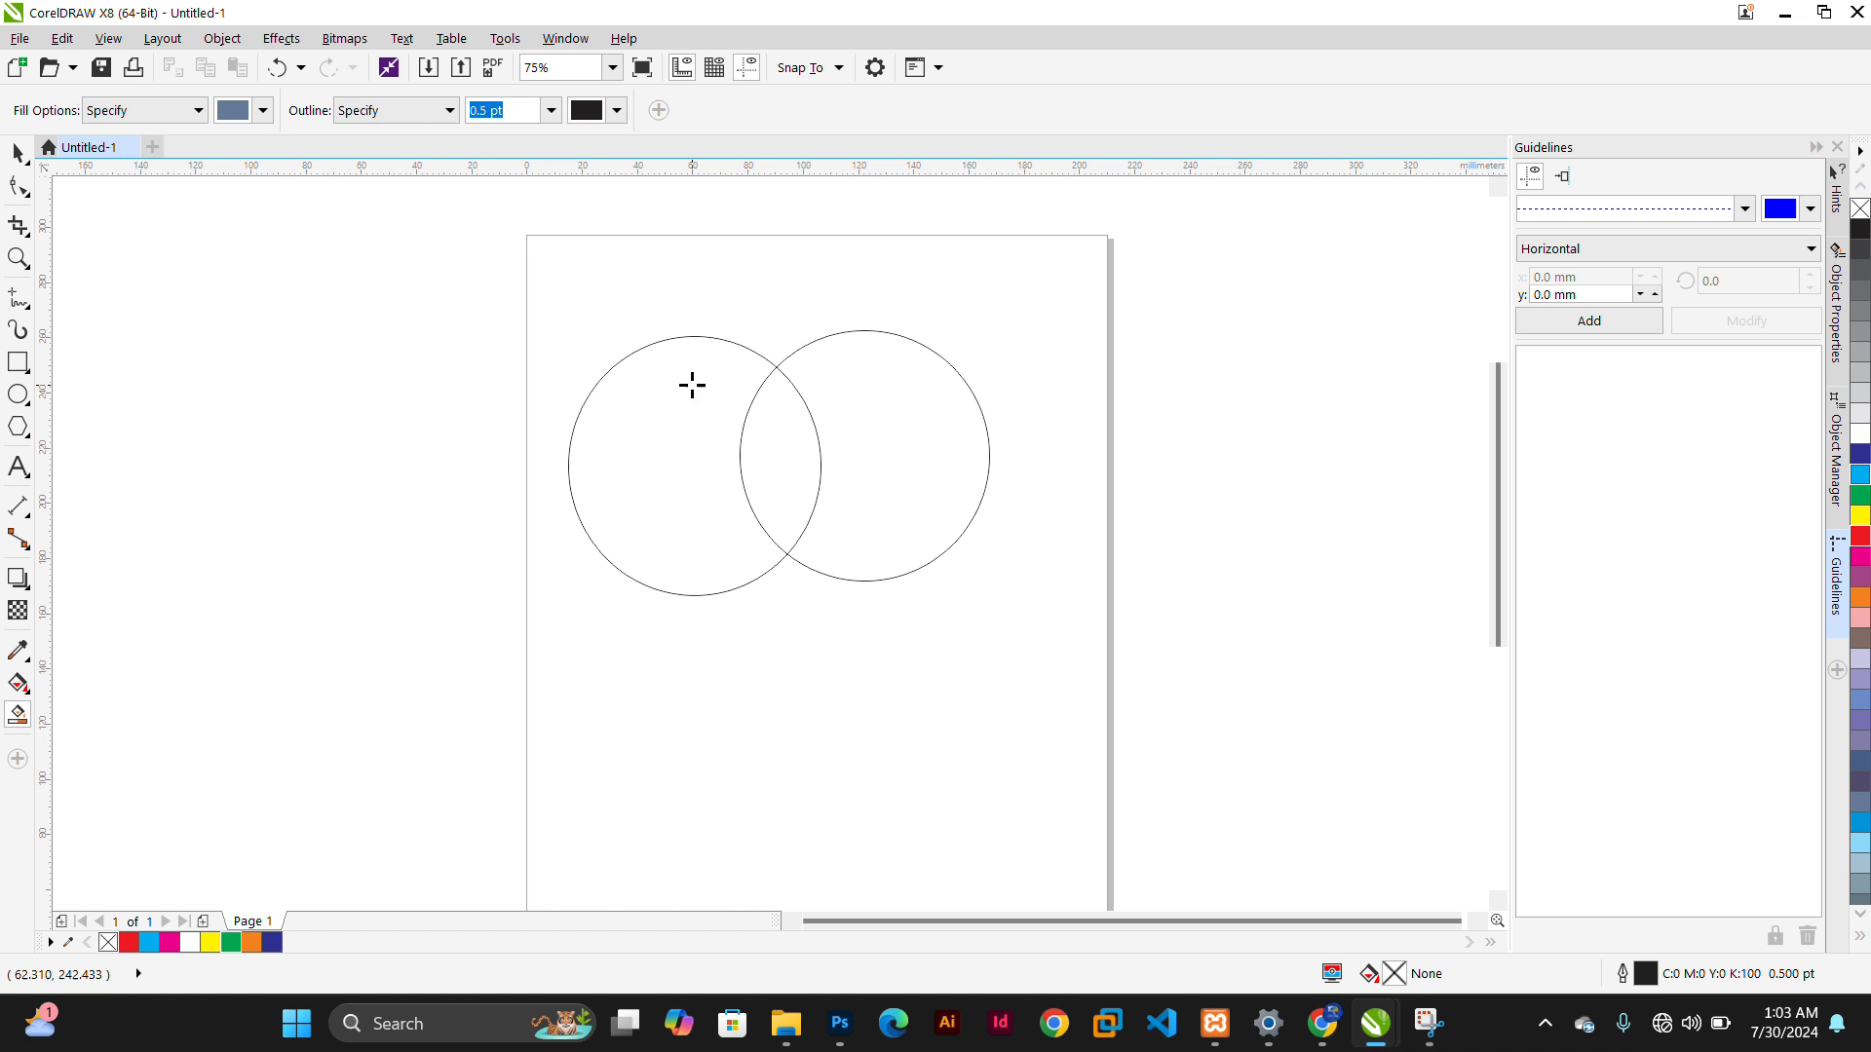
left_click(767, 442)
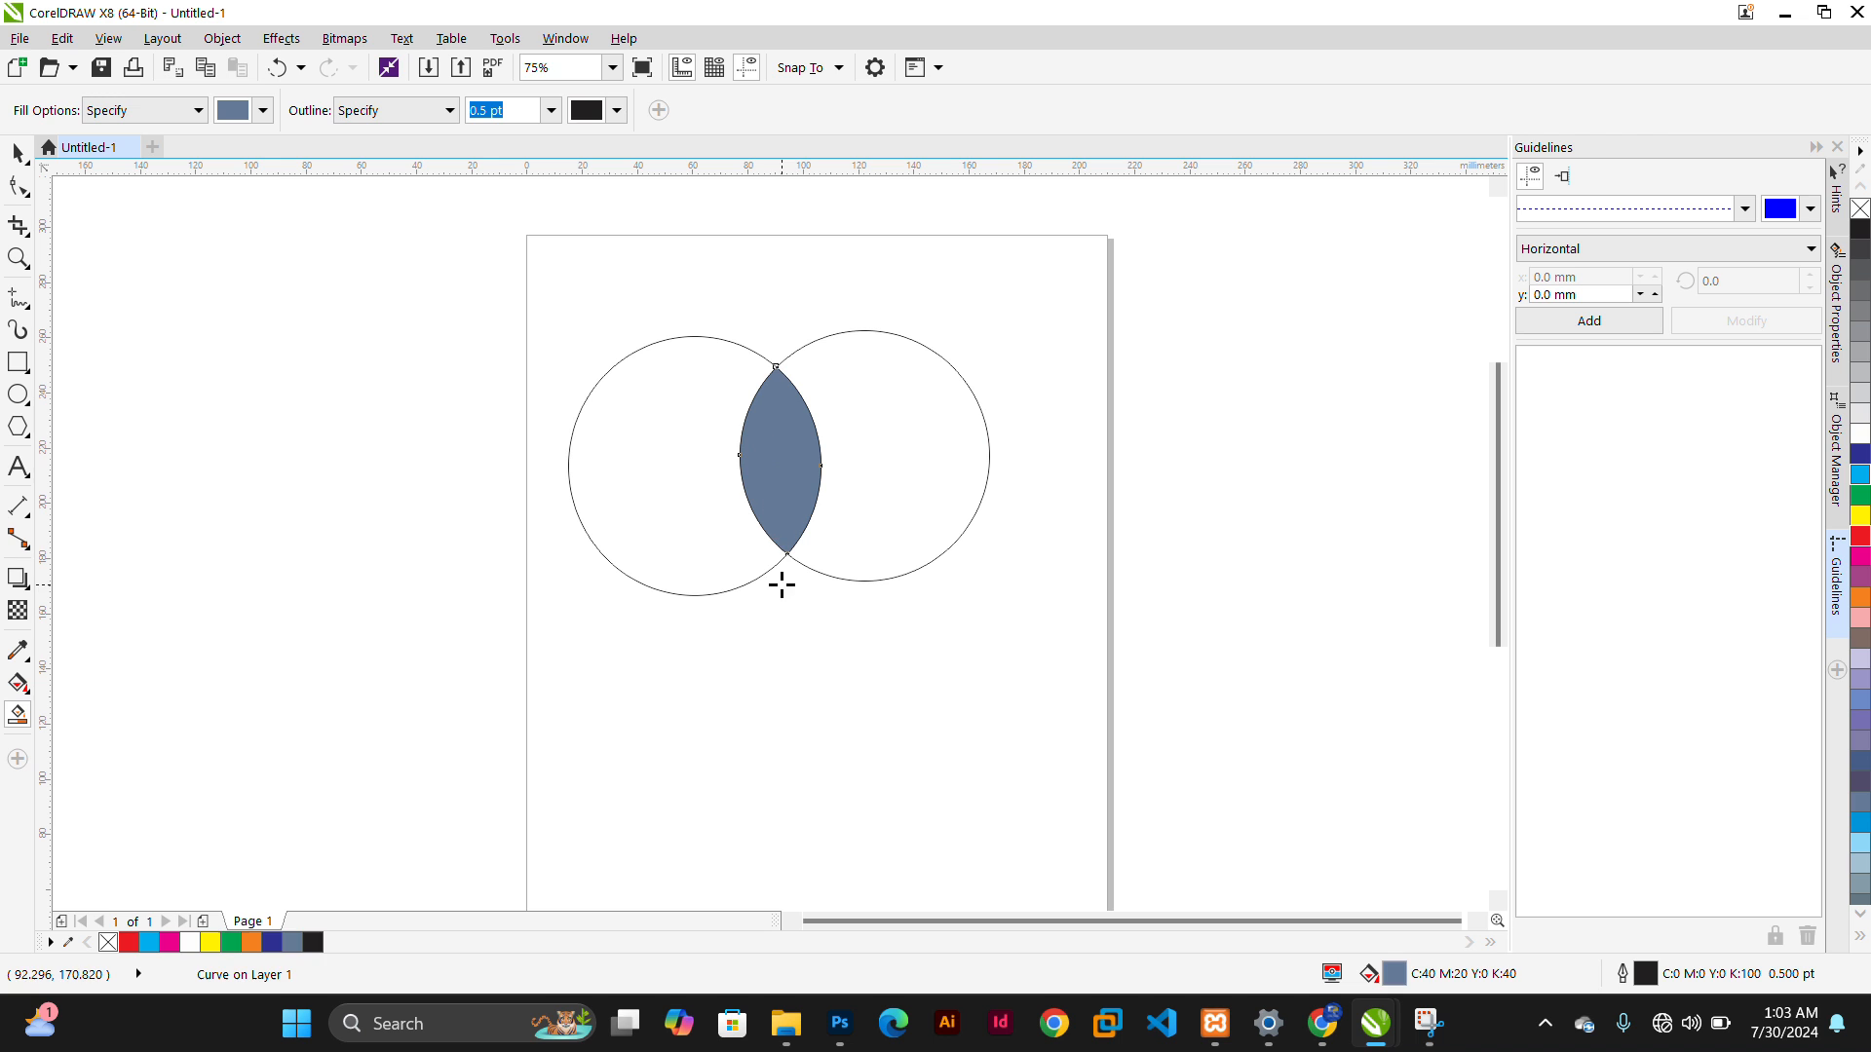
Move the new lens-shaped object off the page to the left
key("space")
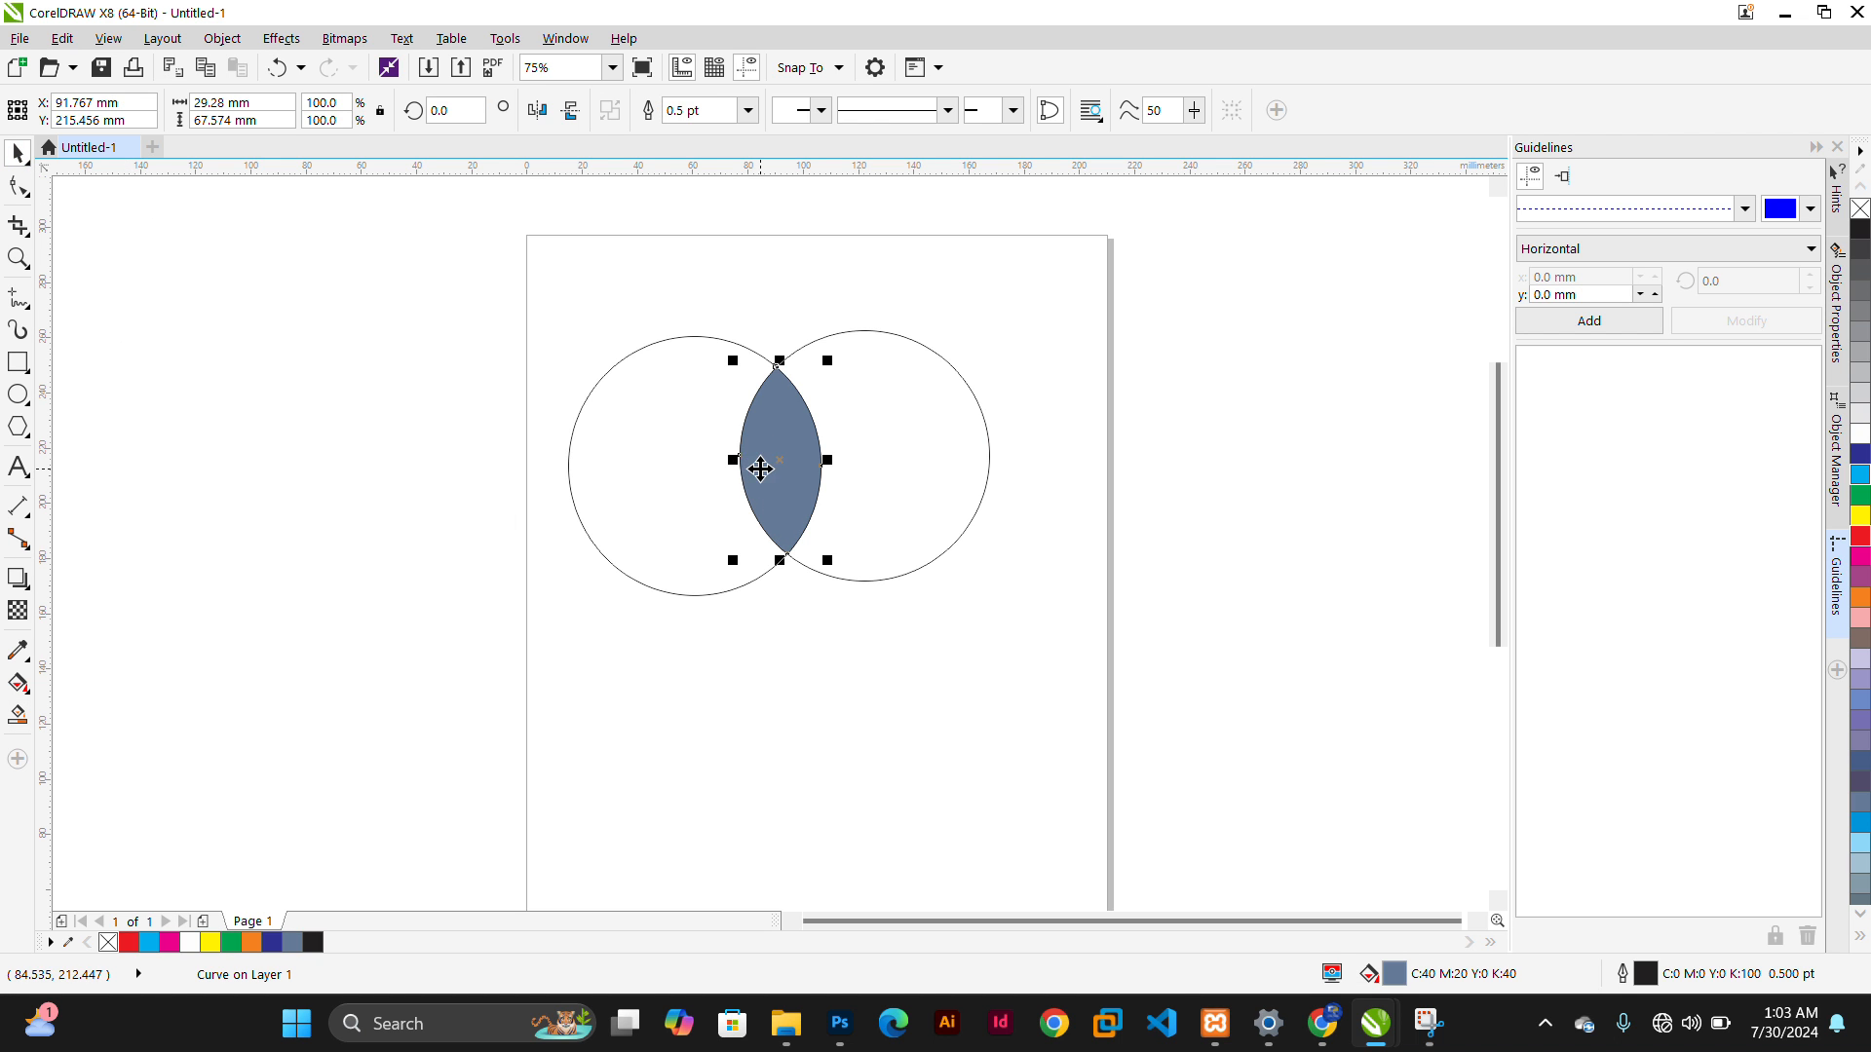
left_click_drag(756, 468, 325, 492)
left_click(450, 683)
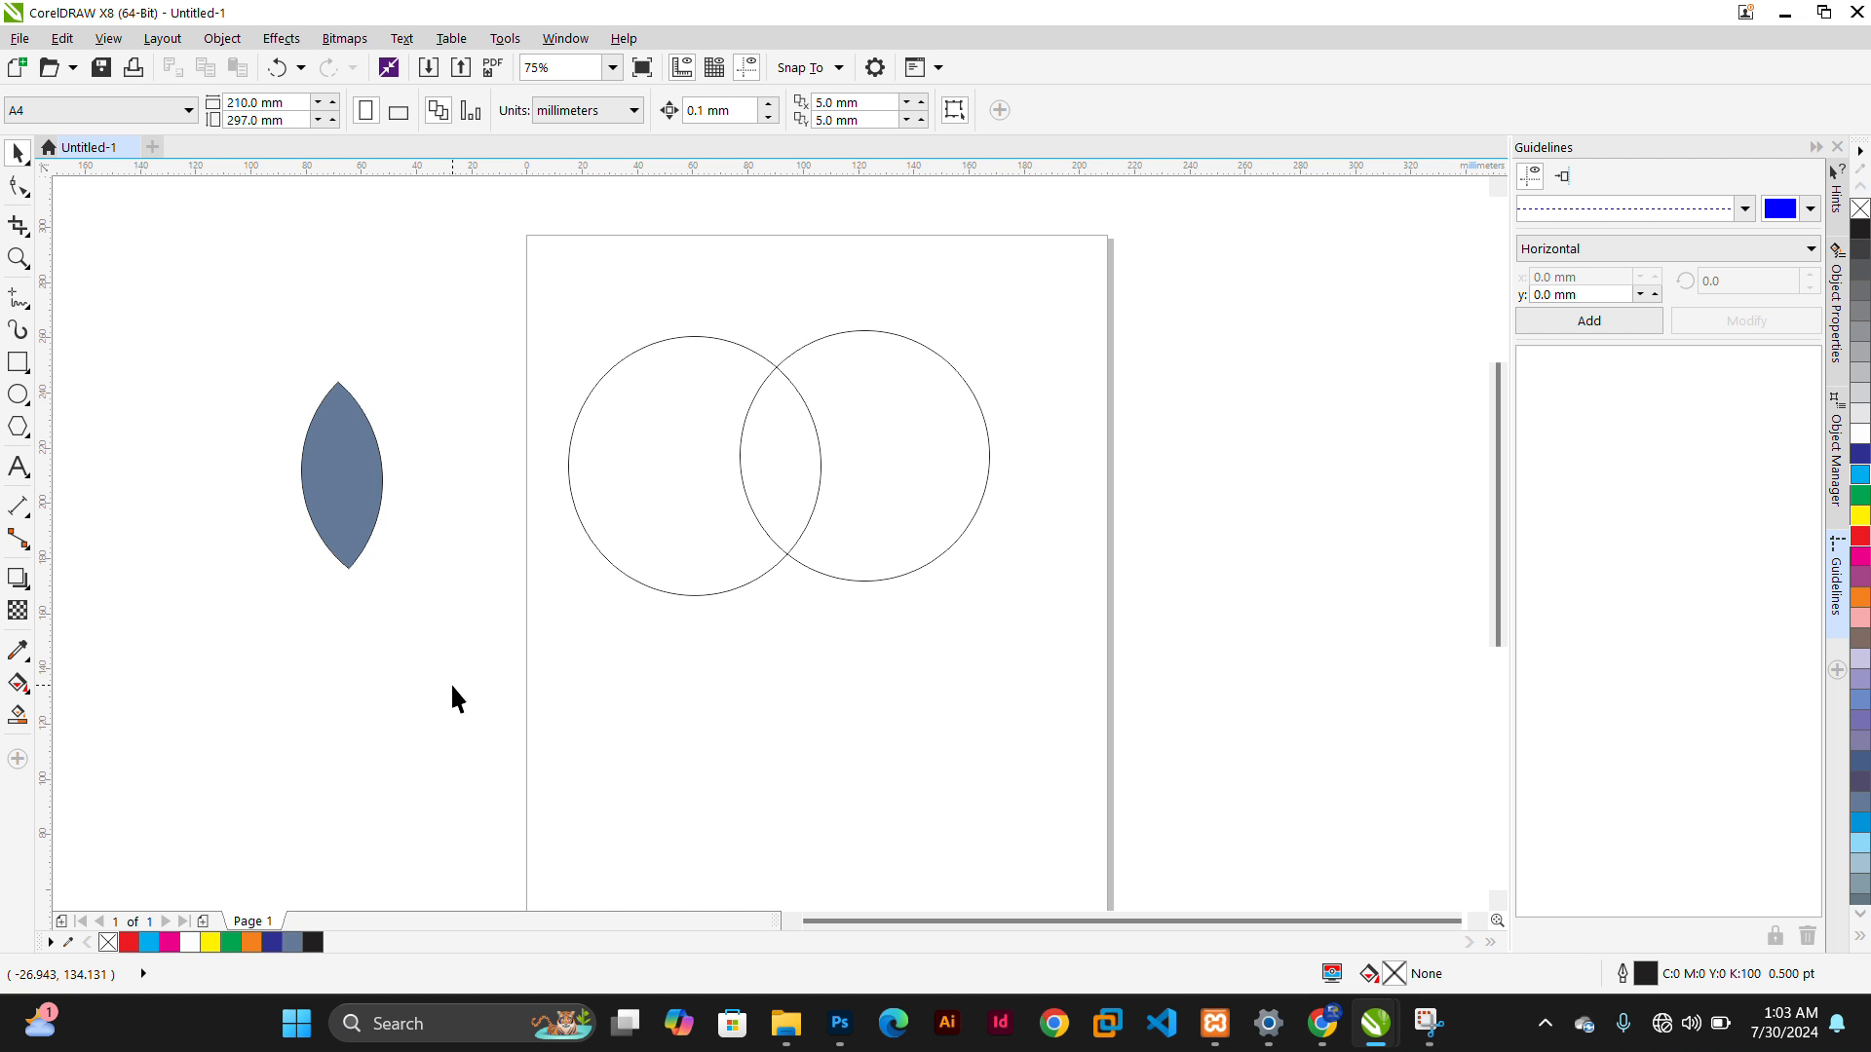
Rotate the lens-shaped object about 39 degrees
left_click(343, 521)
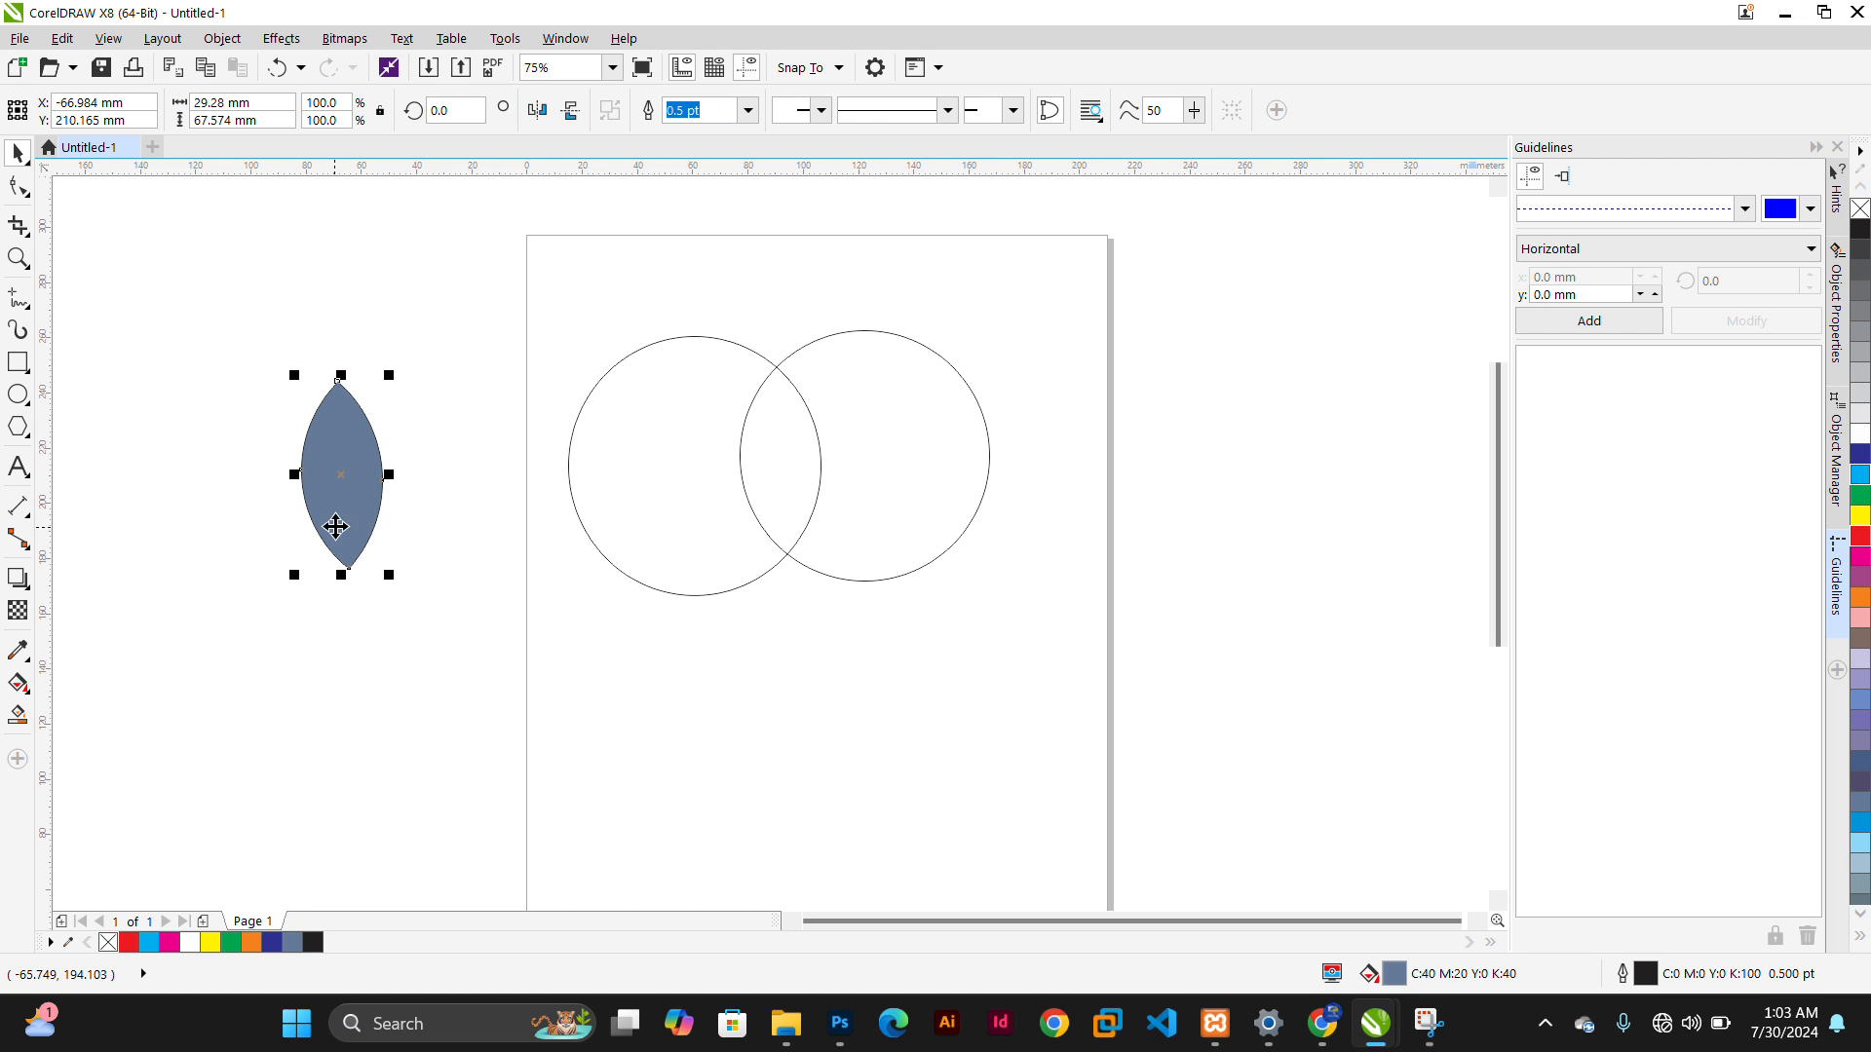
left_click(343, 436)
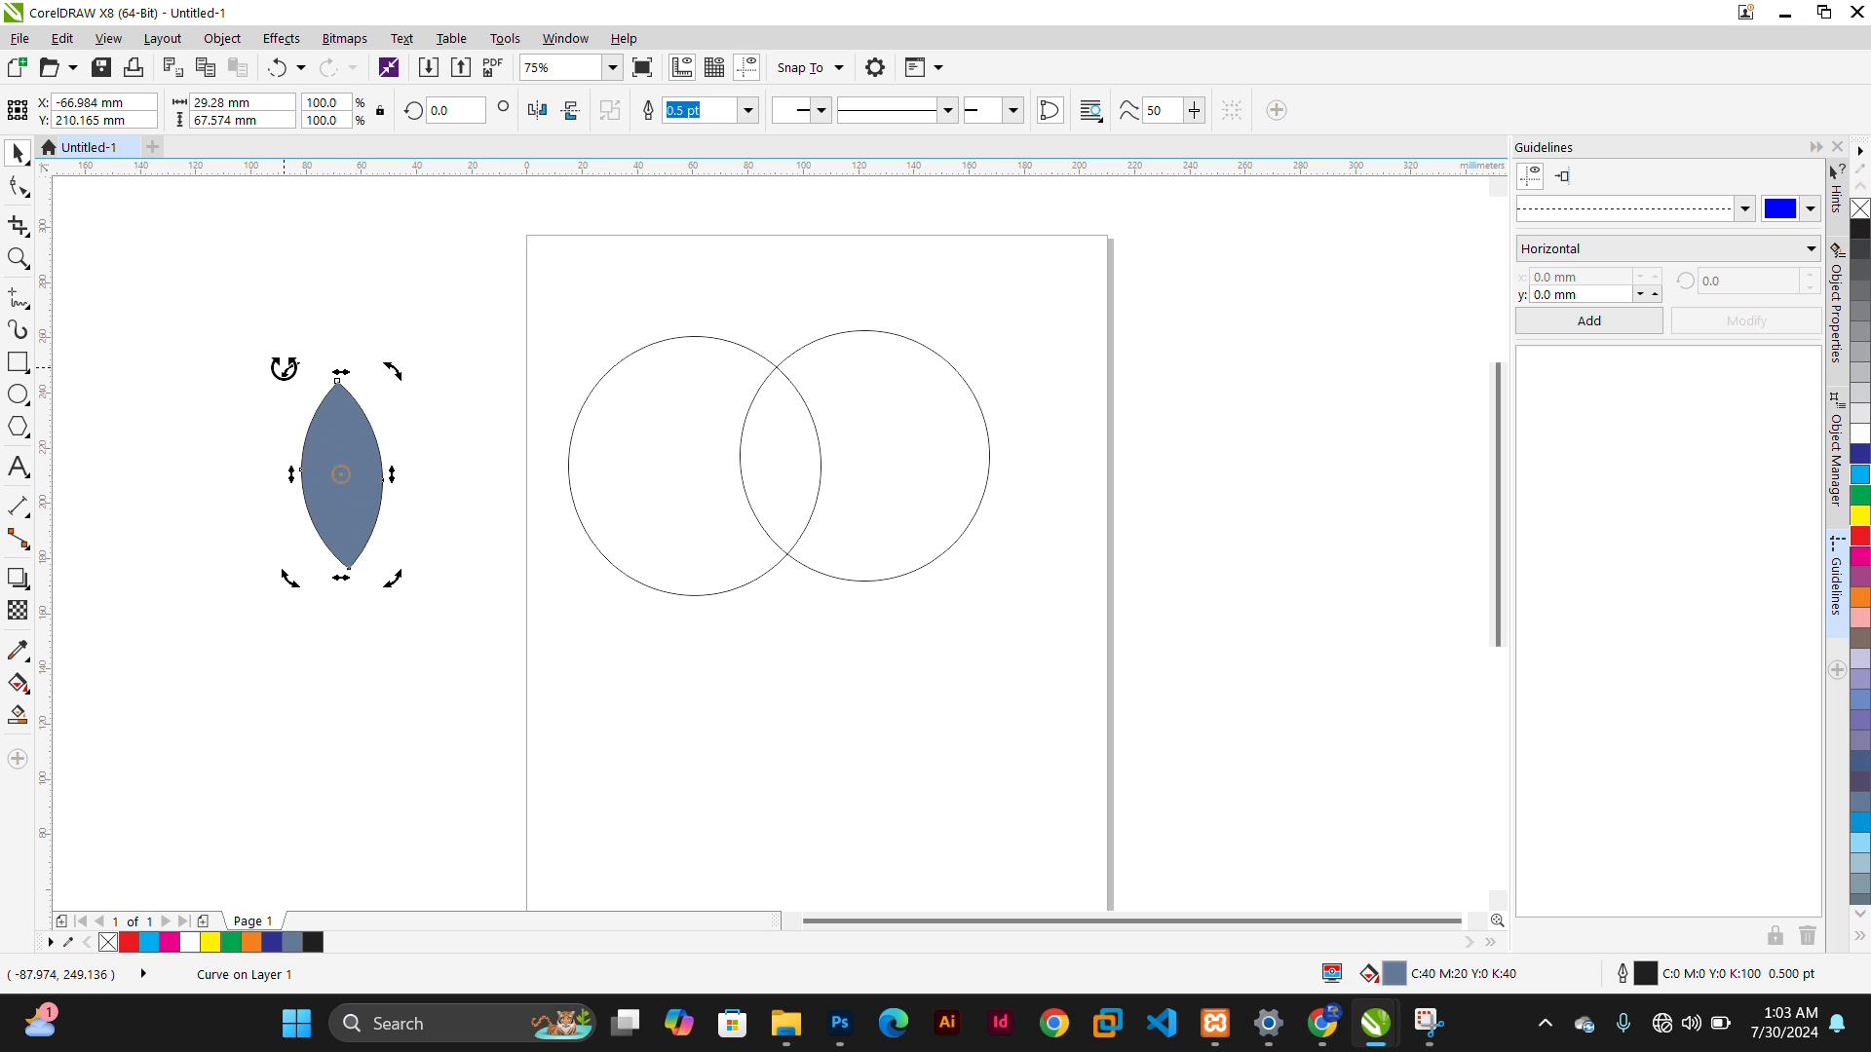
left_click_drag(290, 370, 253, 434)
left_click(207, 466)
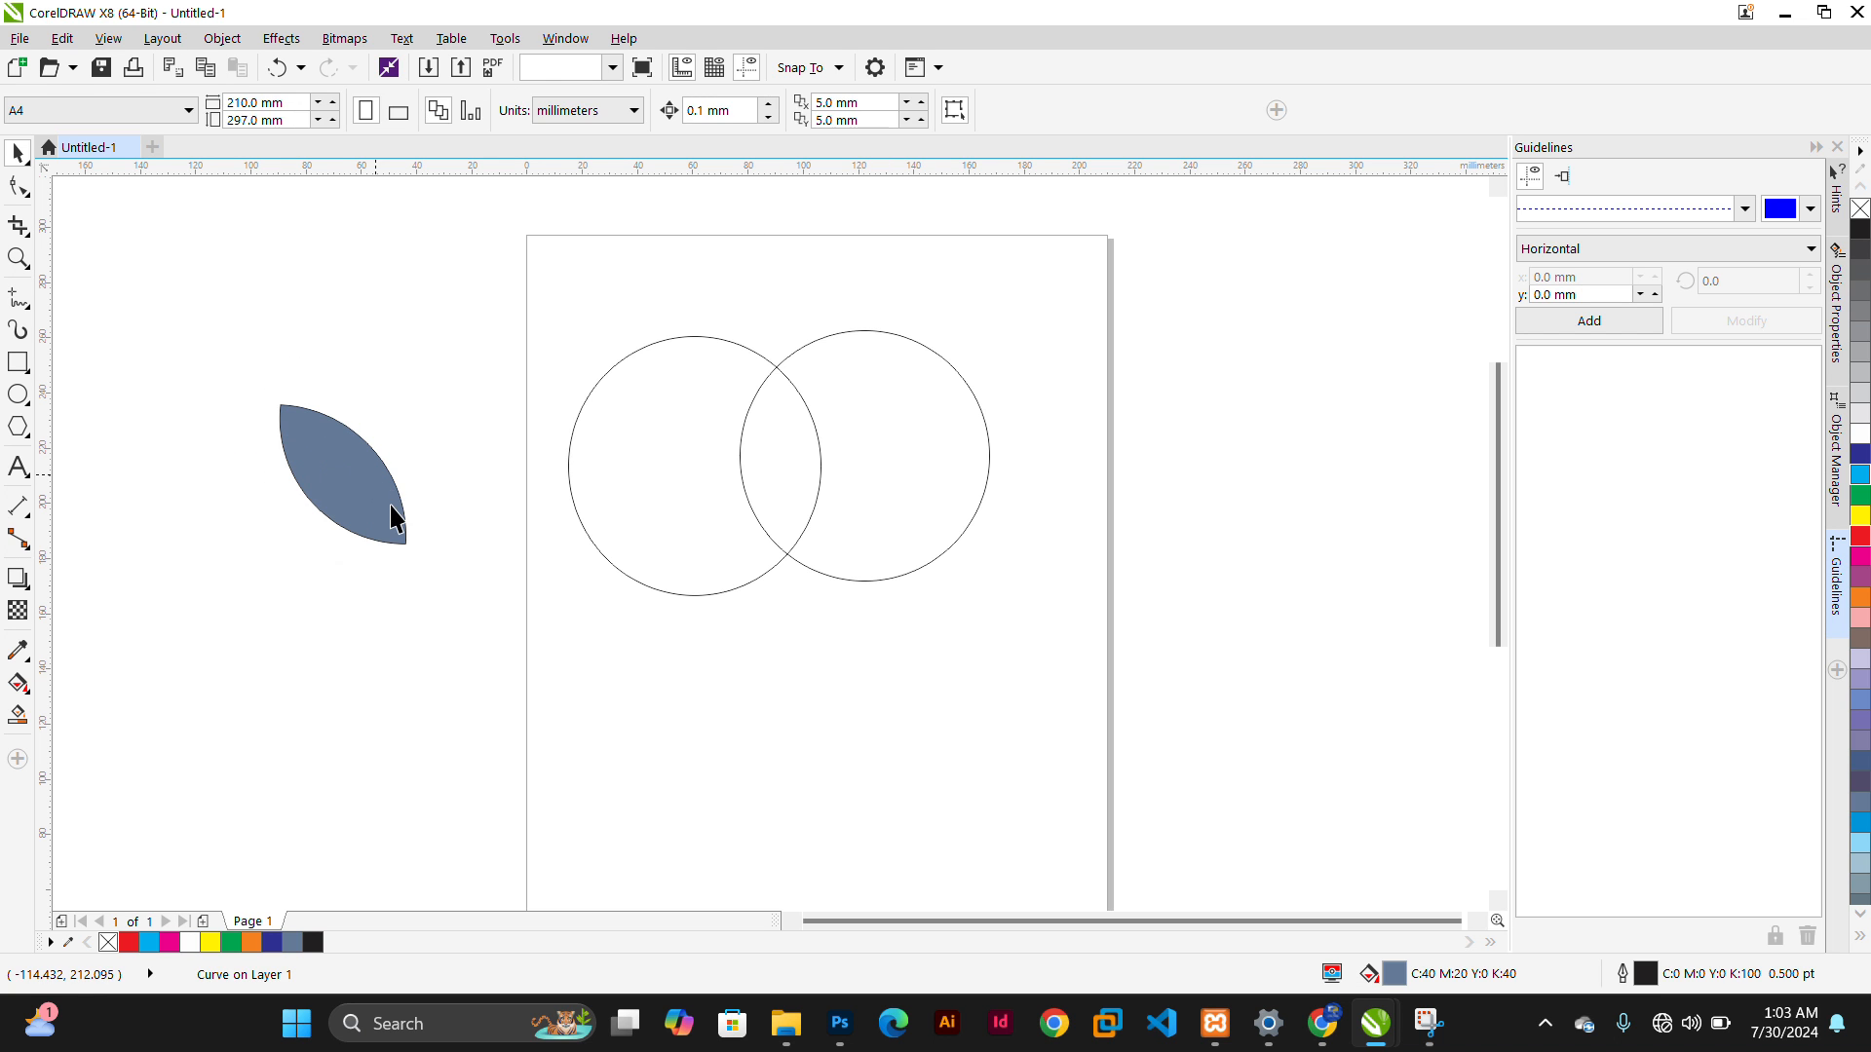
Mirror a copy of the lens horizontally and move it right to form a pair of leaves
left_click(391, 505)
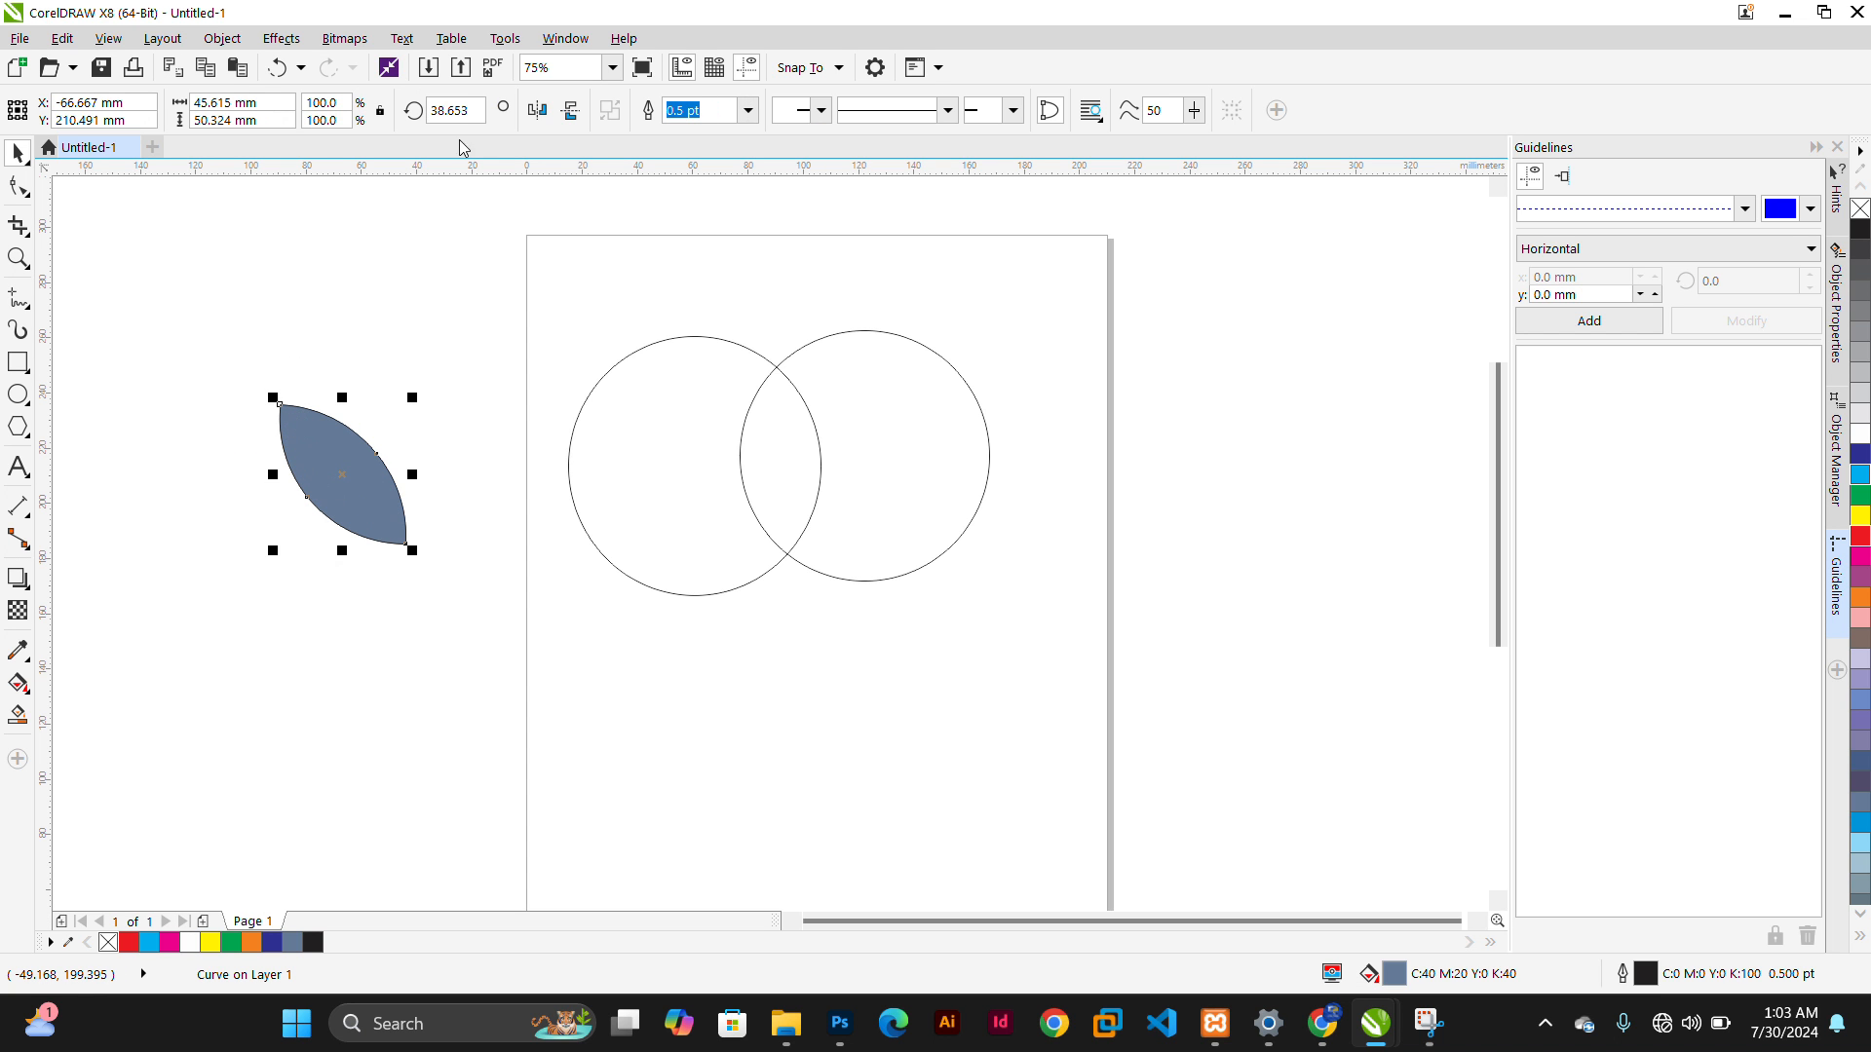
left_click(539, 115)
left_click(536, 114)
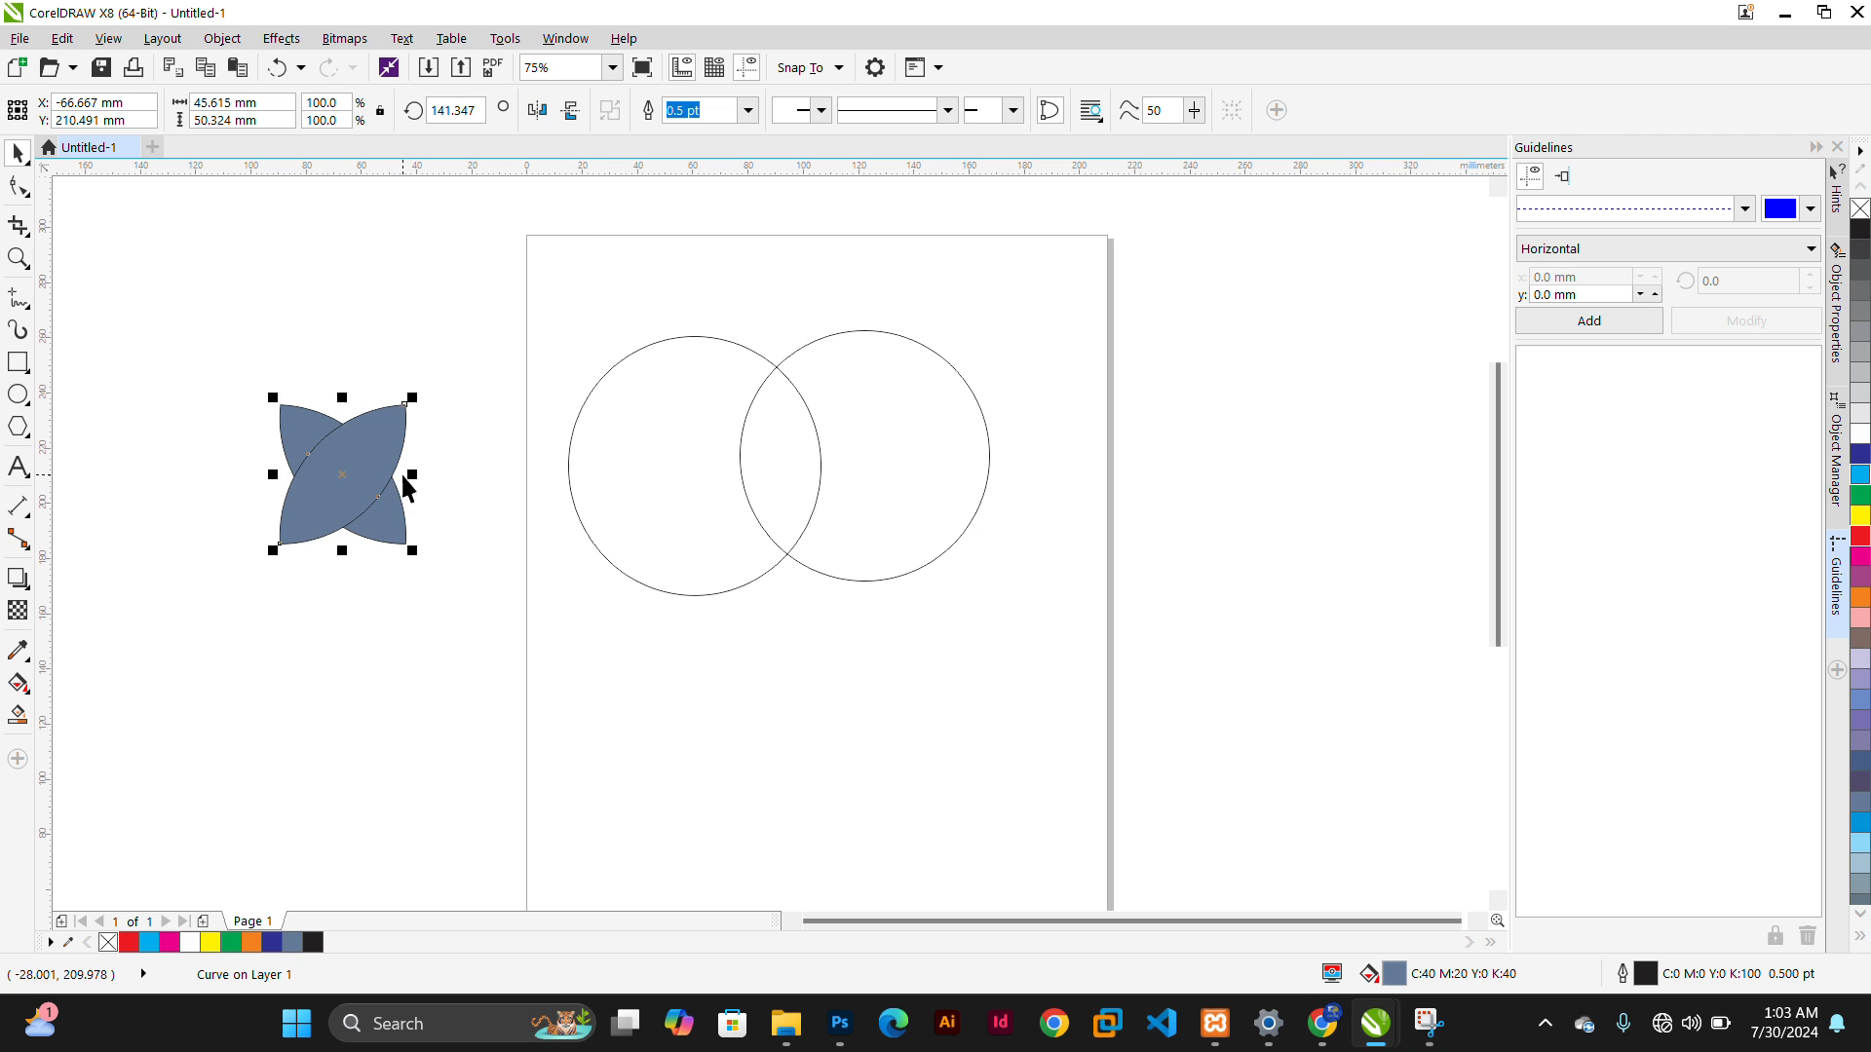
left_click_drag(408, 487, 438, 513)
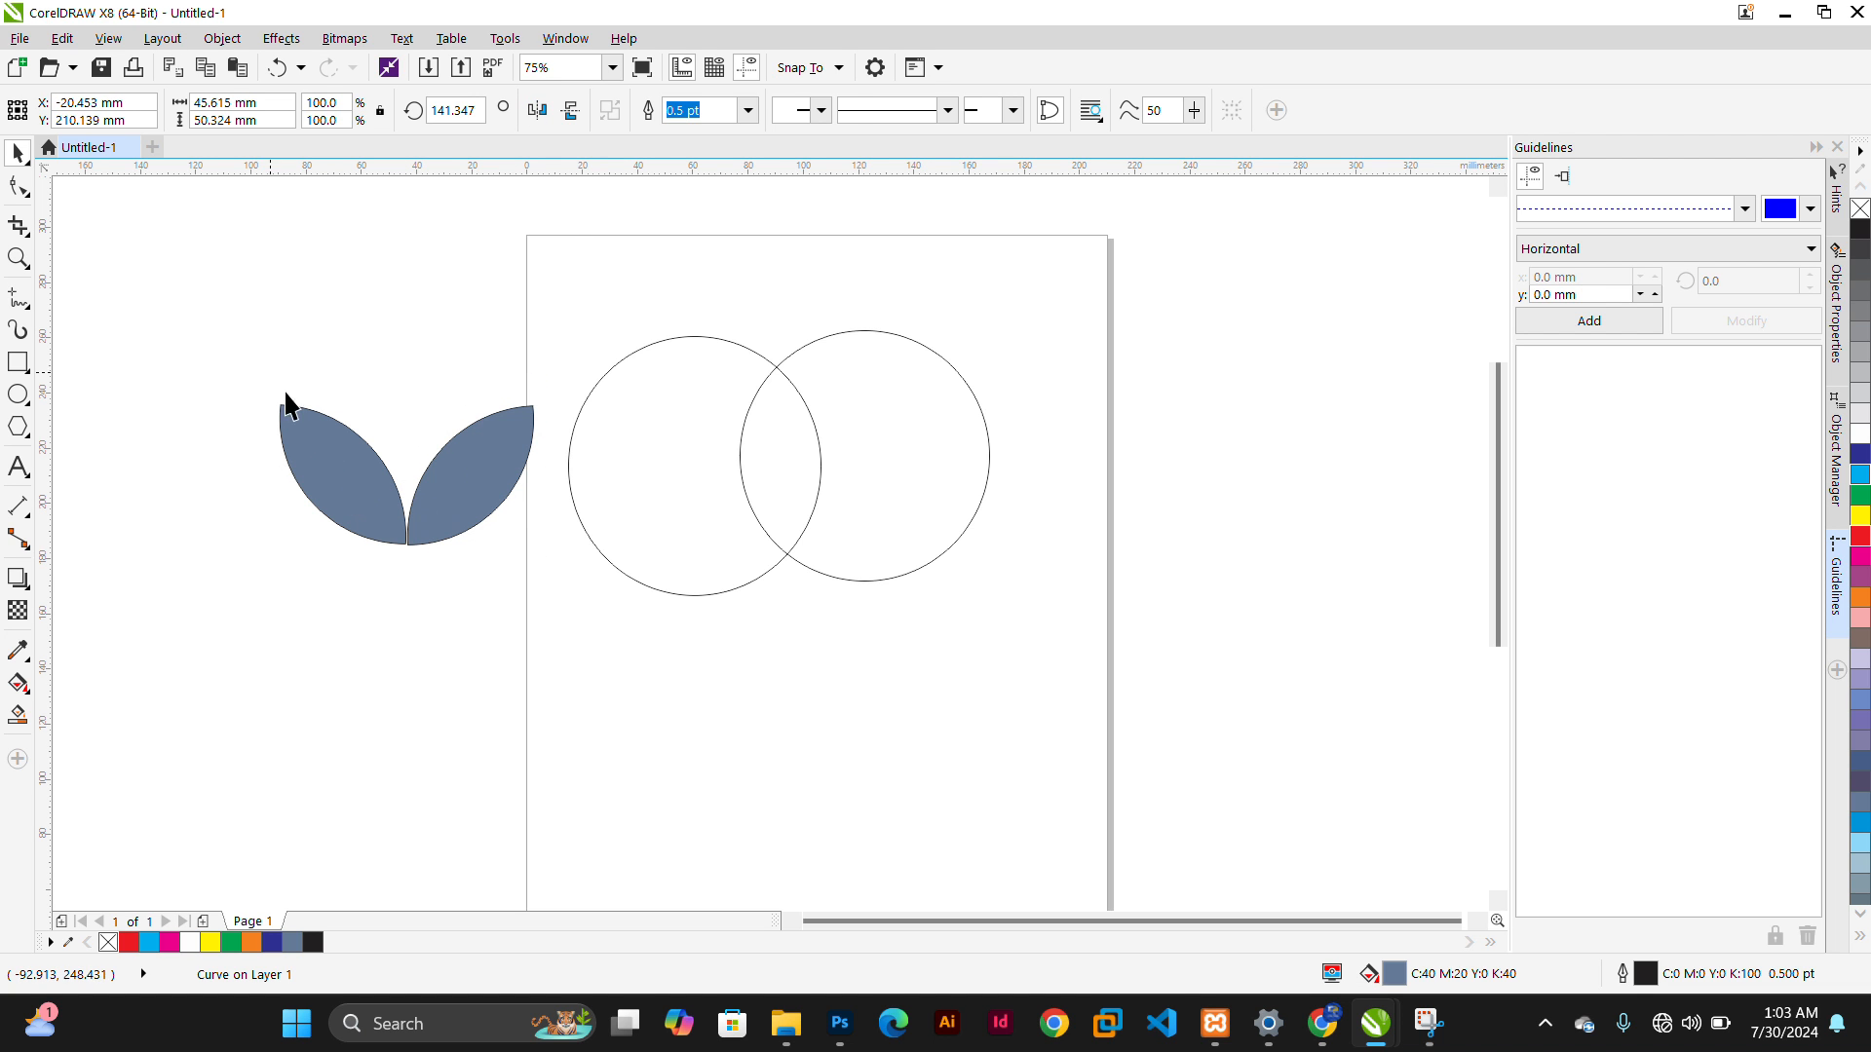
Duplicate the leaf pair, move the copy above the original and scale it down
left_click(460, 481, "shift")
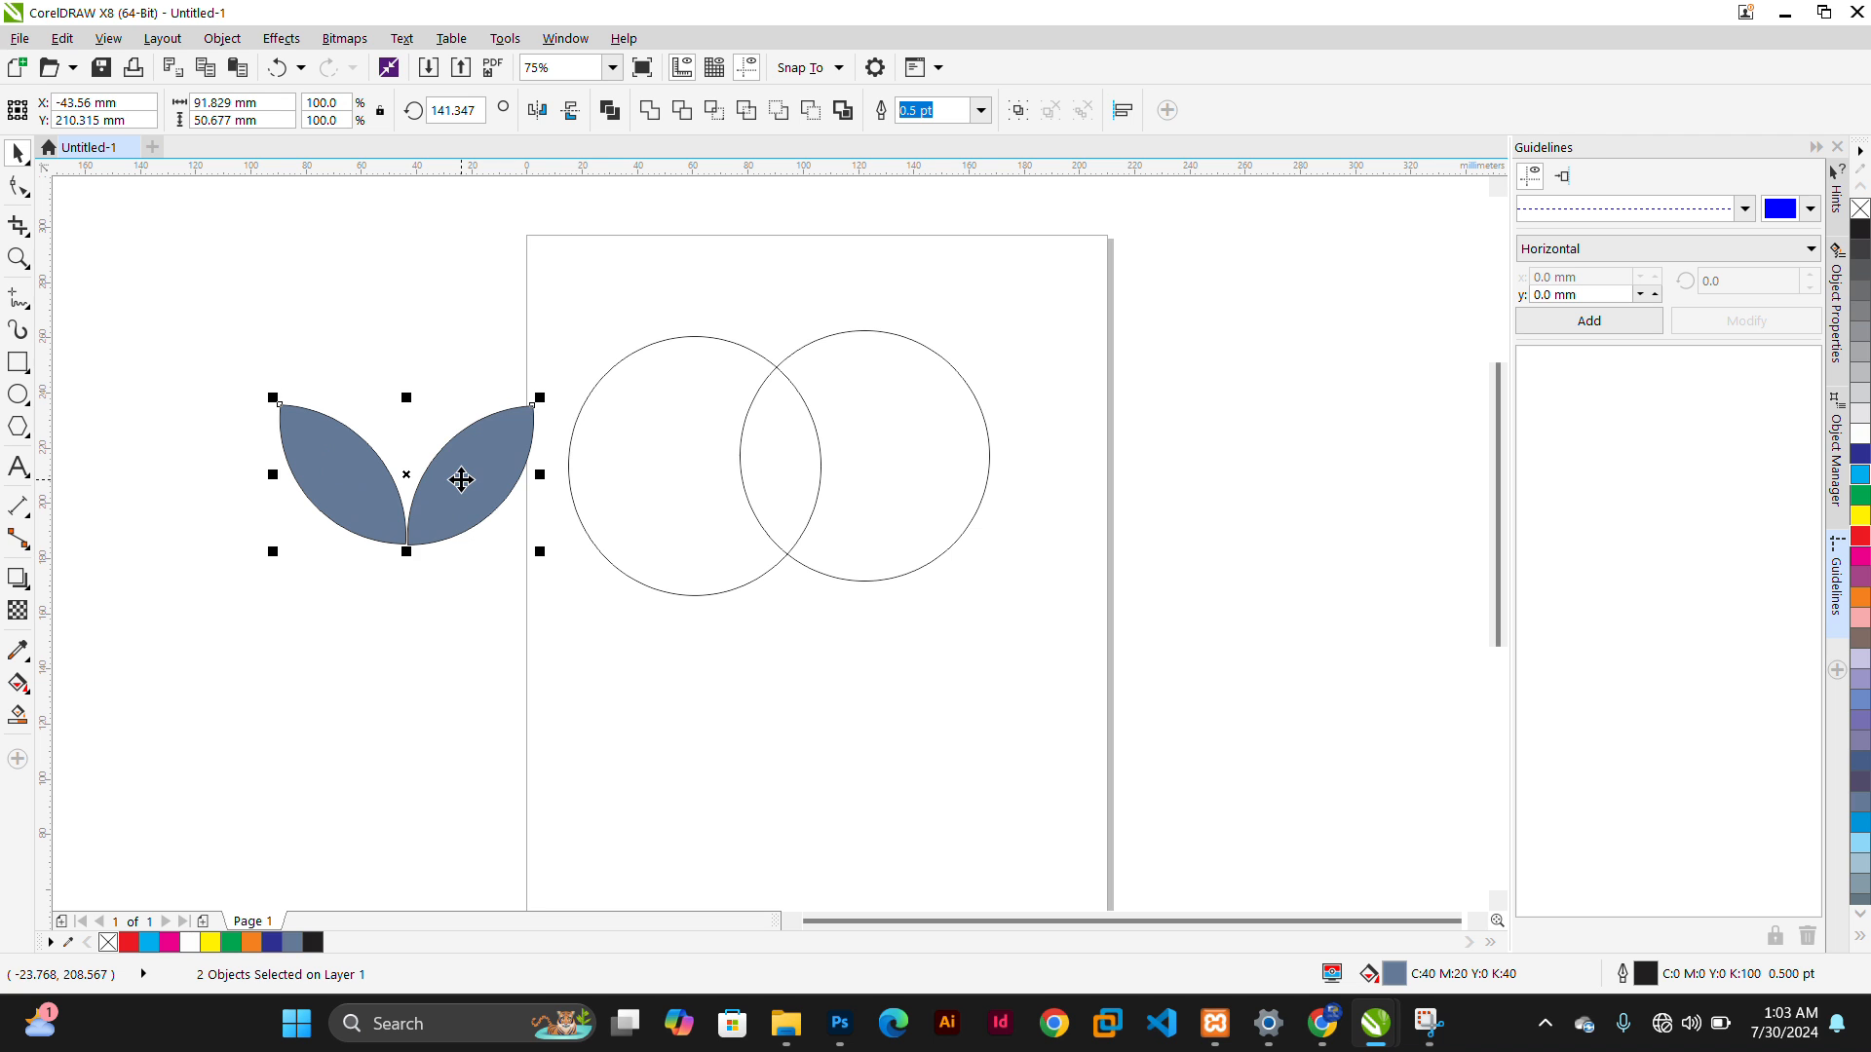
key("ctrl+v")
left_click_drag(404, 471, 448, 321)
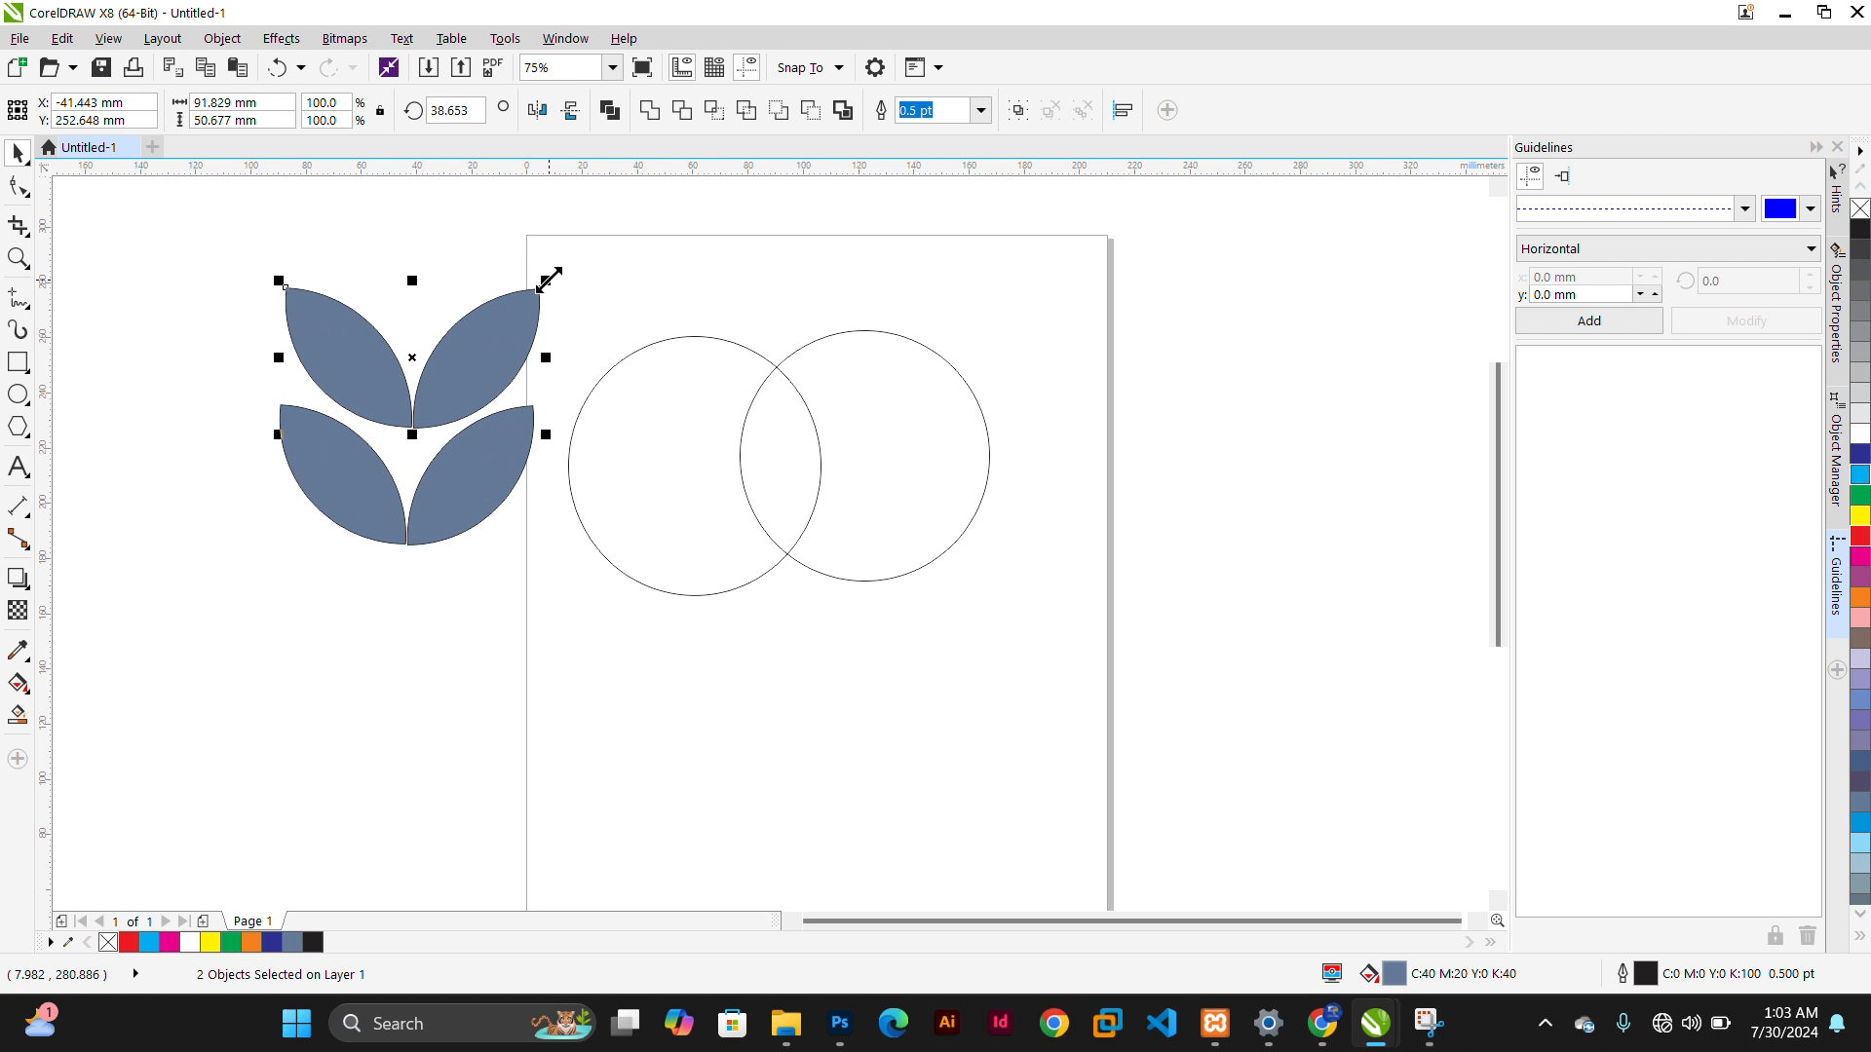
left_click_drag(547, 276, 426, 421)
left_click(446, 651)
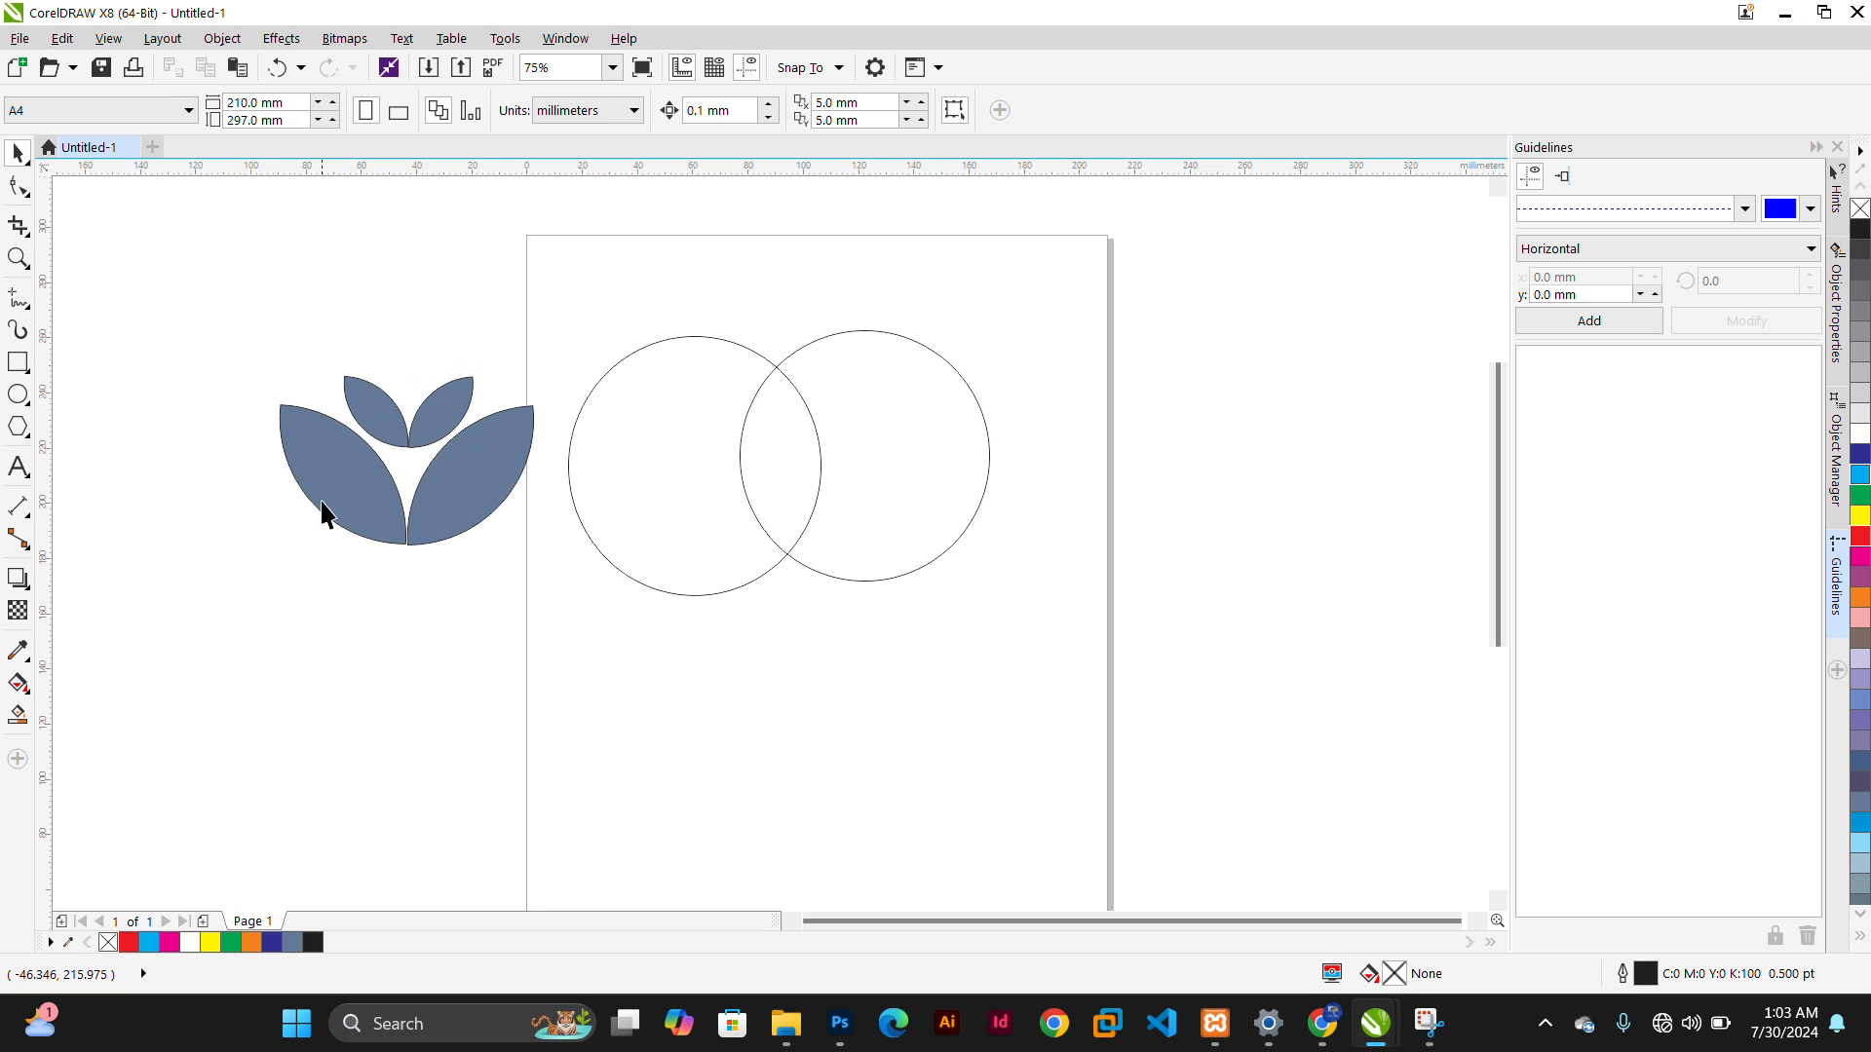
Create another lens shape from the circles' overlapping area with the Smart Fill tool
left_click_drag(289, 333, 617, 690)
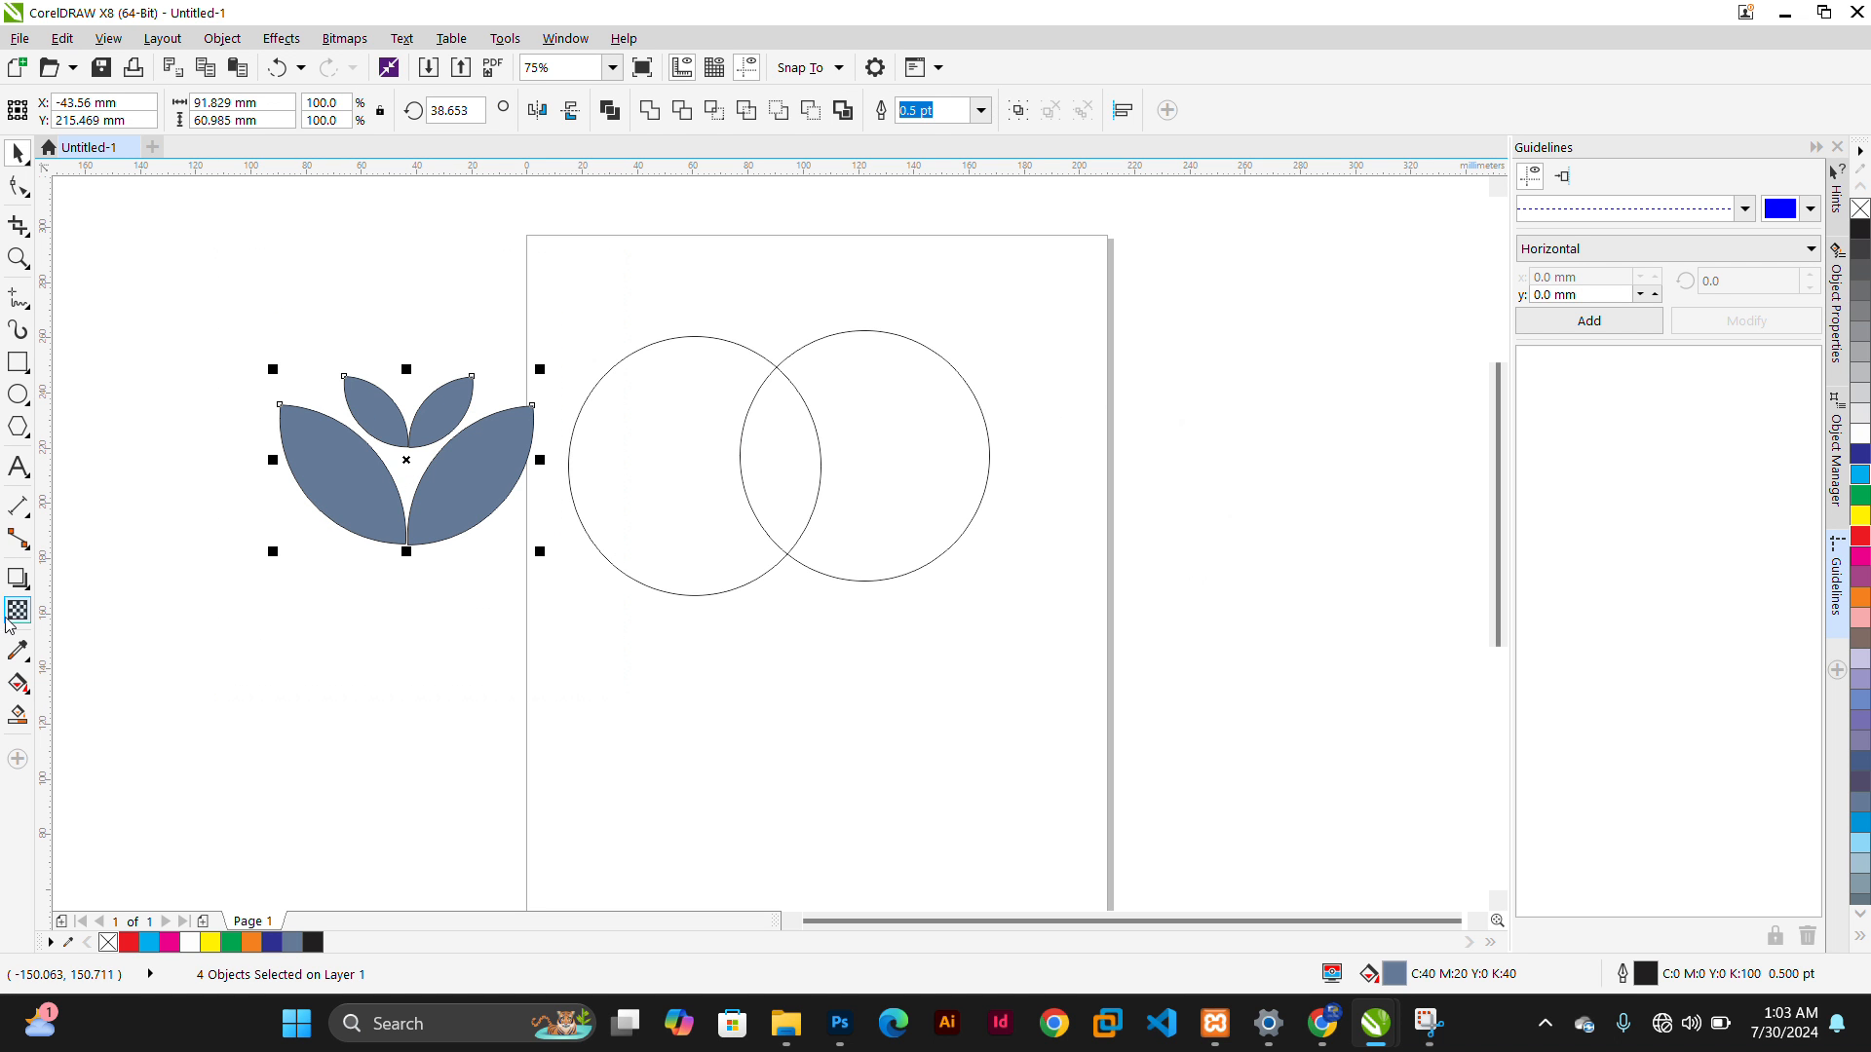
left_click(18, 714)
left_click(772, 527)
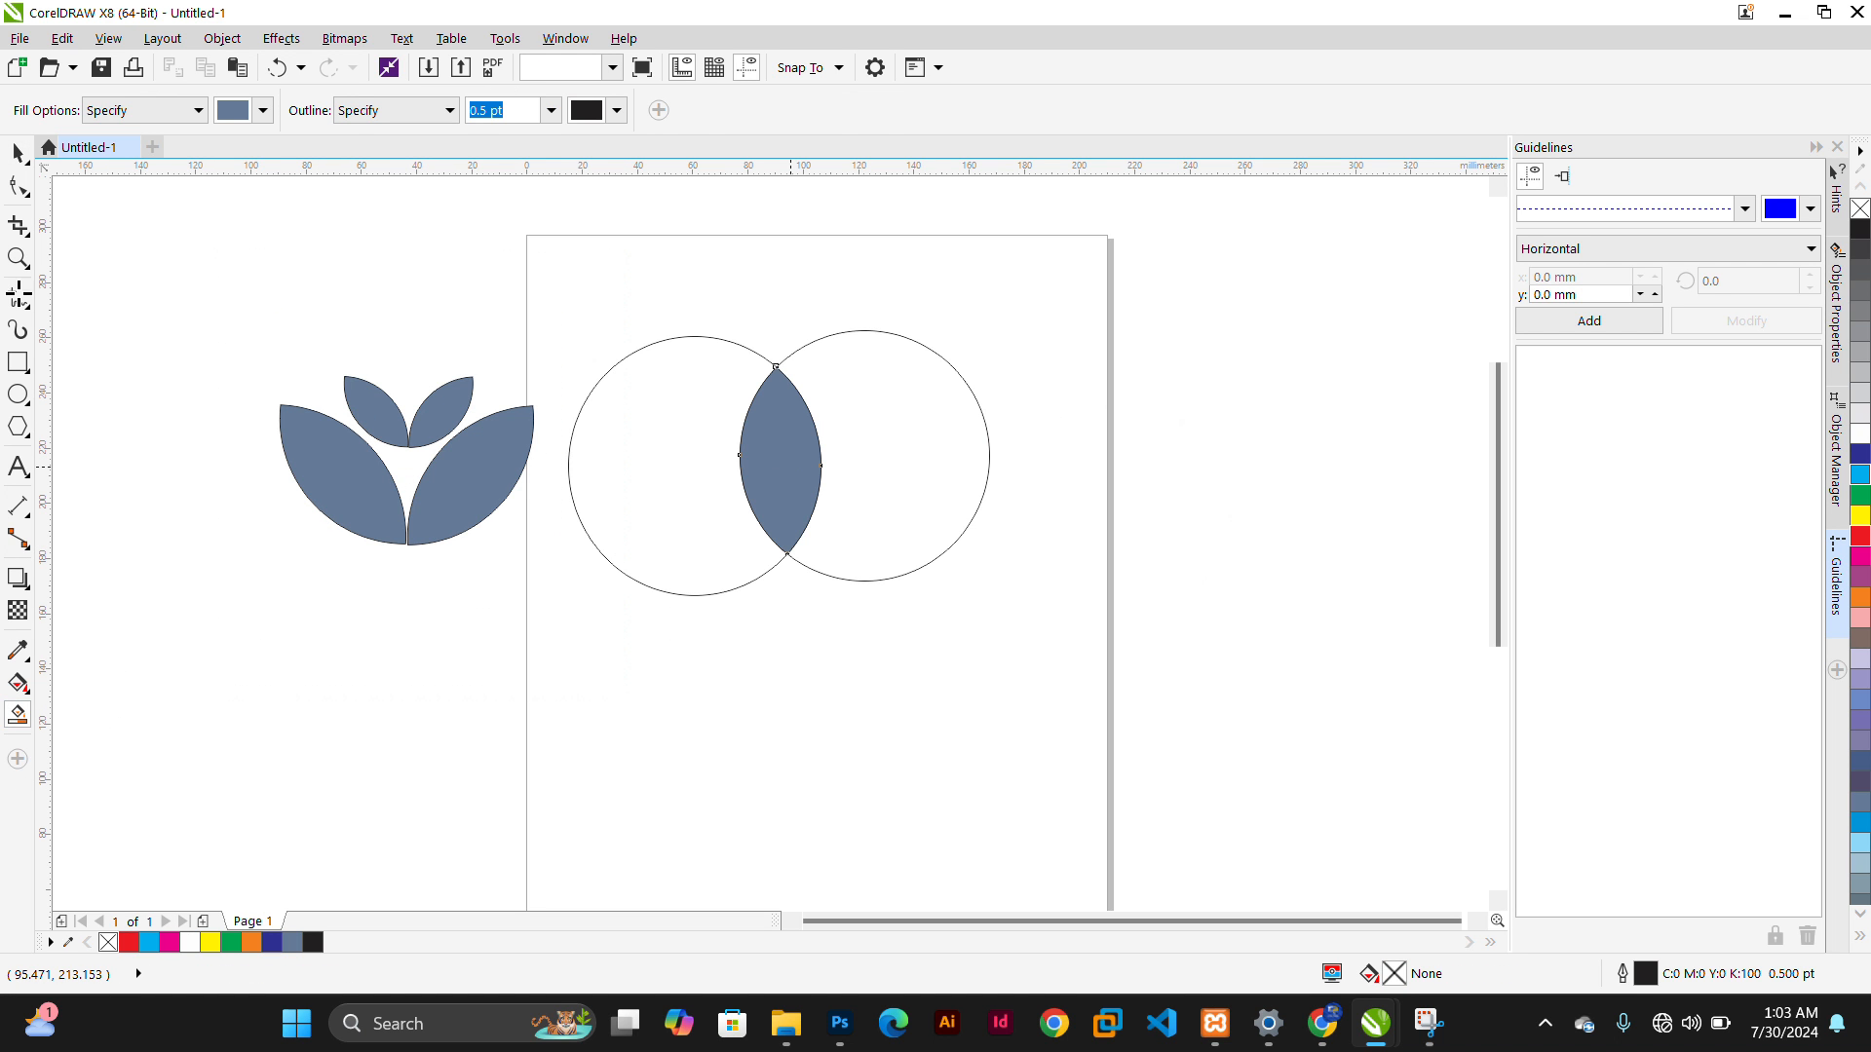
left_click(17, 154)
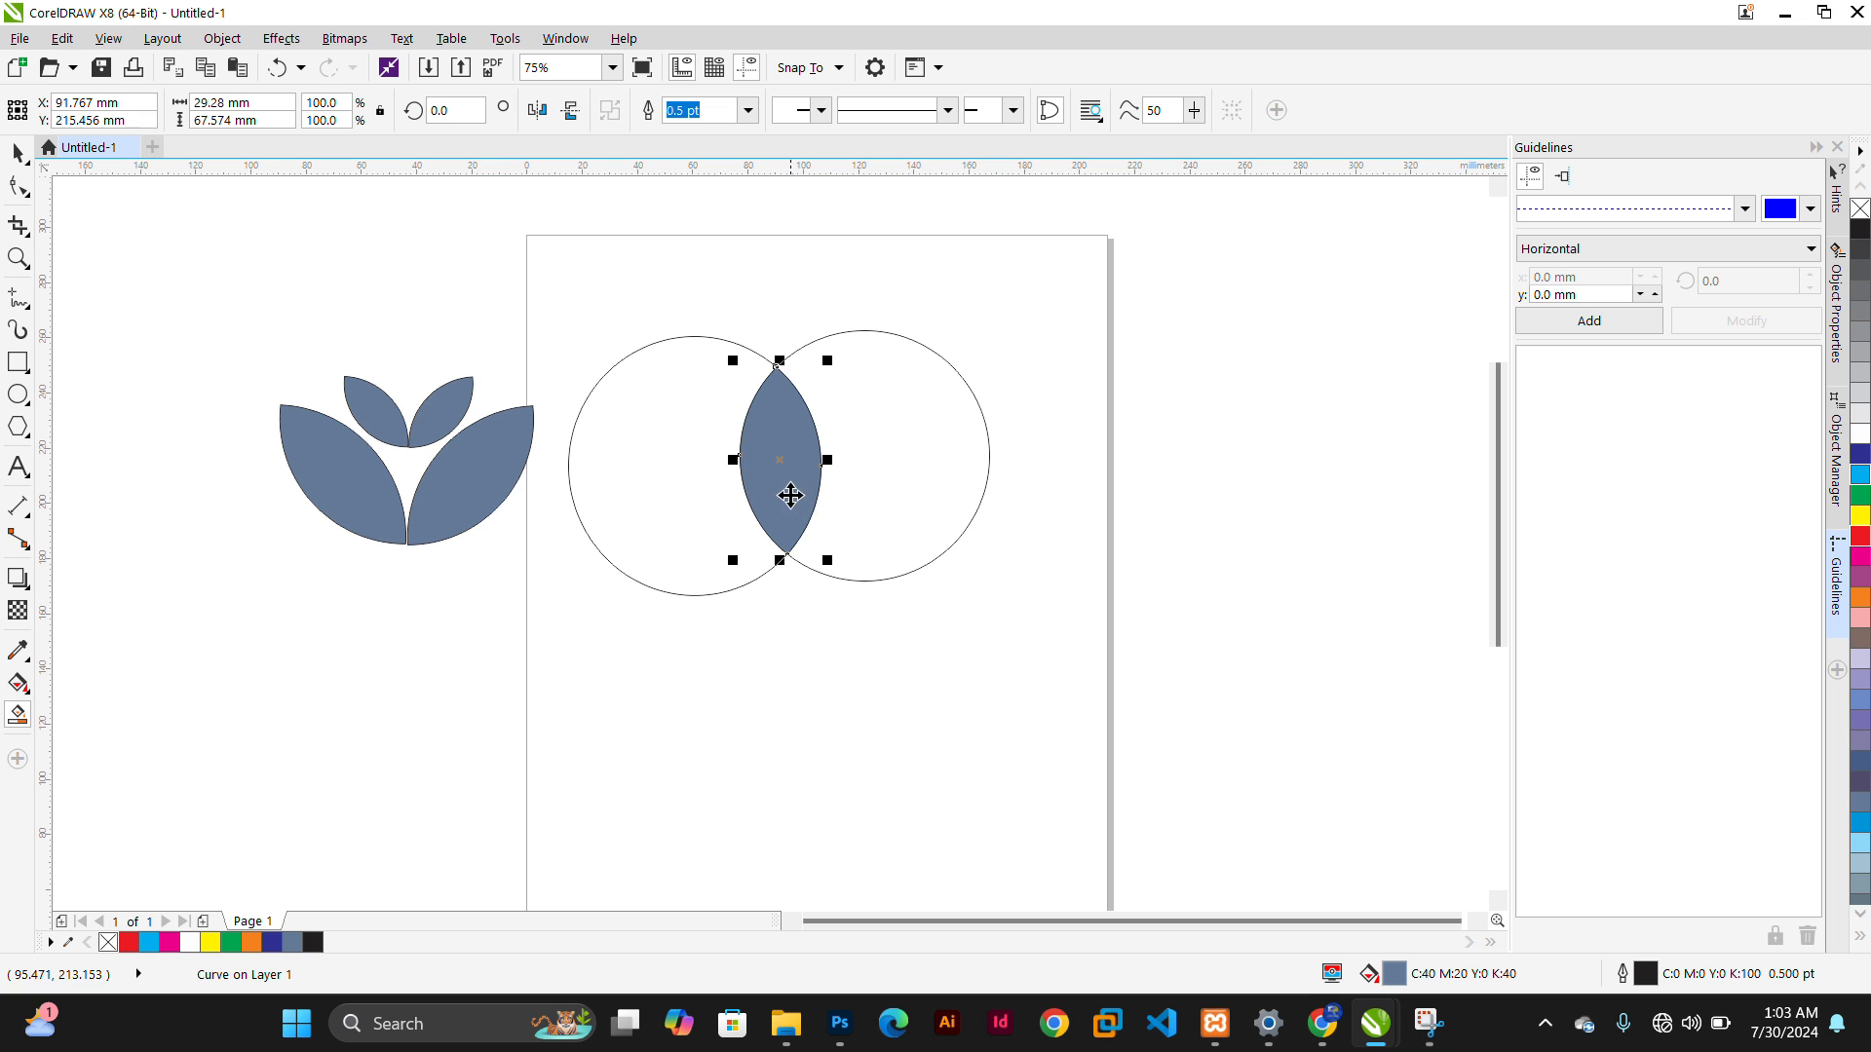
Move the new lens above the smaller leaf pair and scale it to about 71% as the top leaf
left_click_drag(790, 495, 394, 263)
left_click_drag(461, 198, 434, 257)
left_click_drag(389, 321, 406, 347)
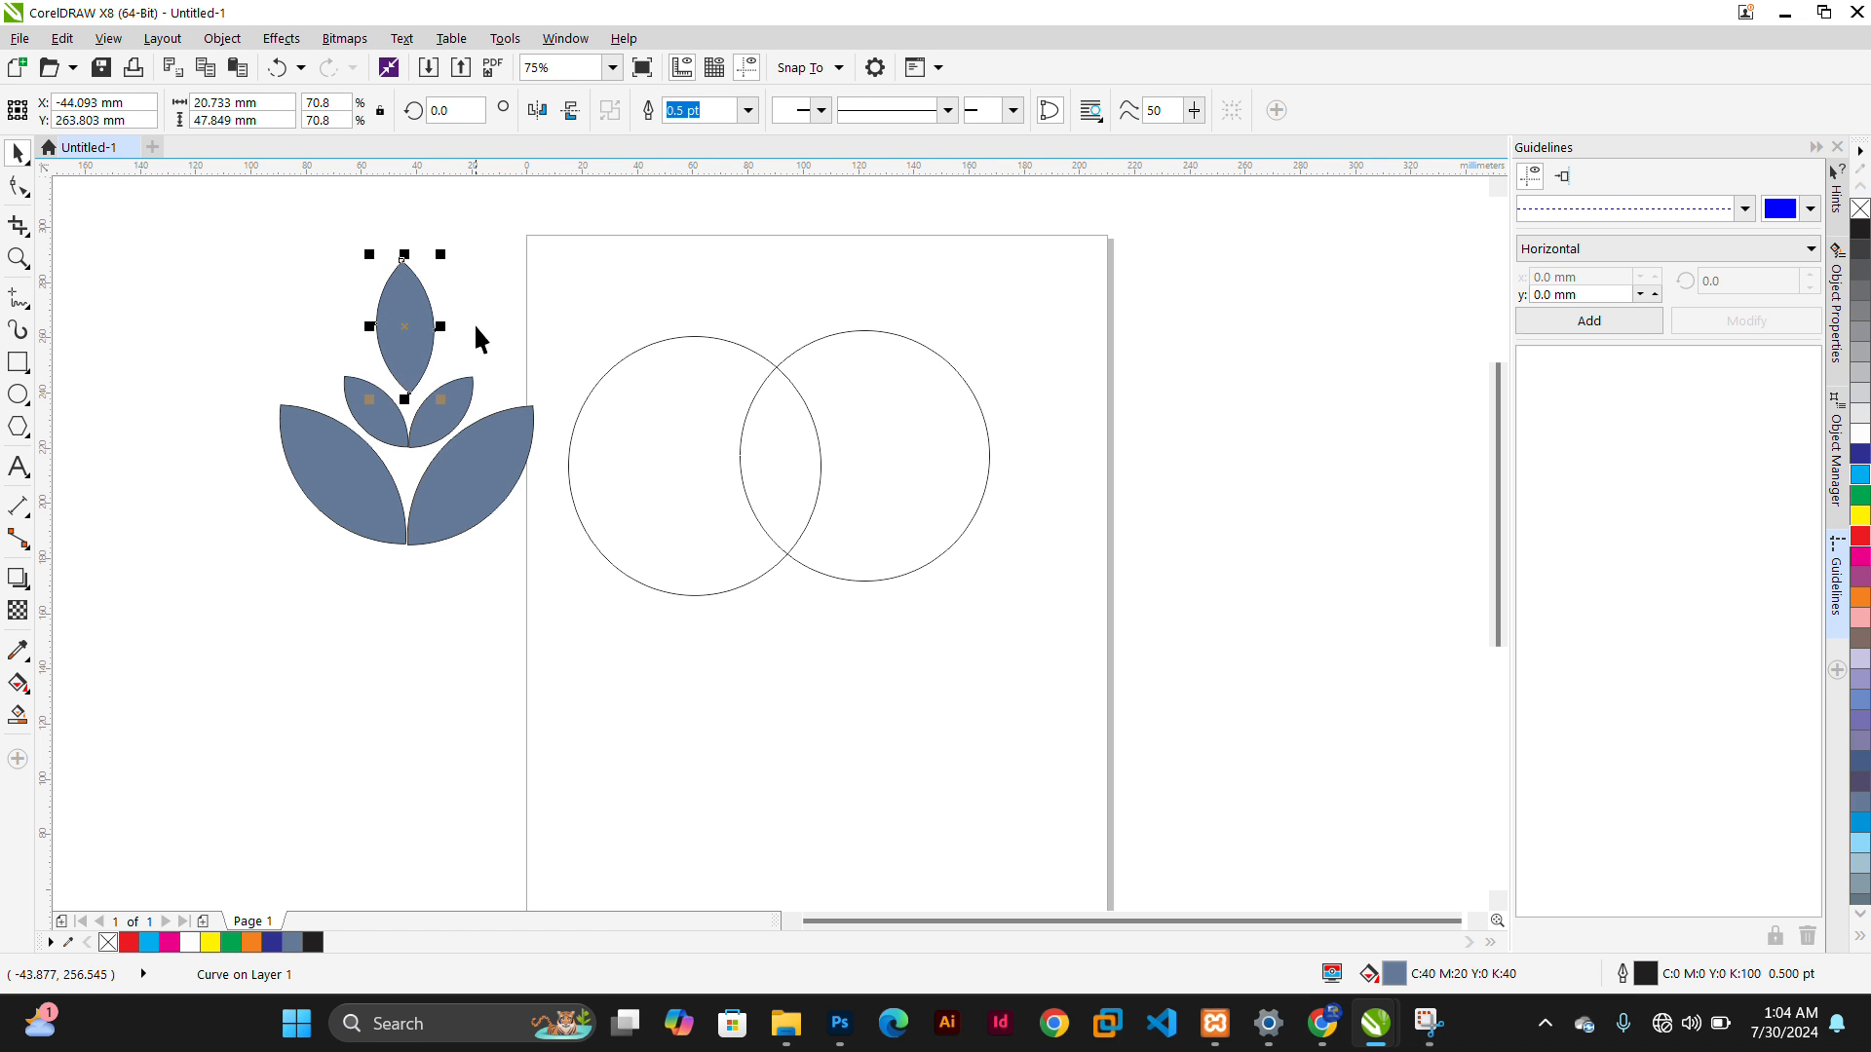
left_click(393, 604)
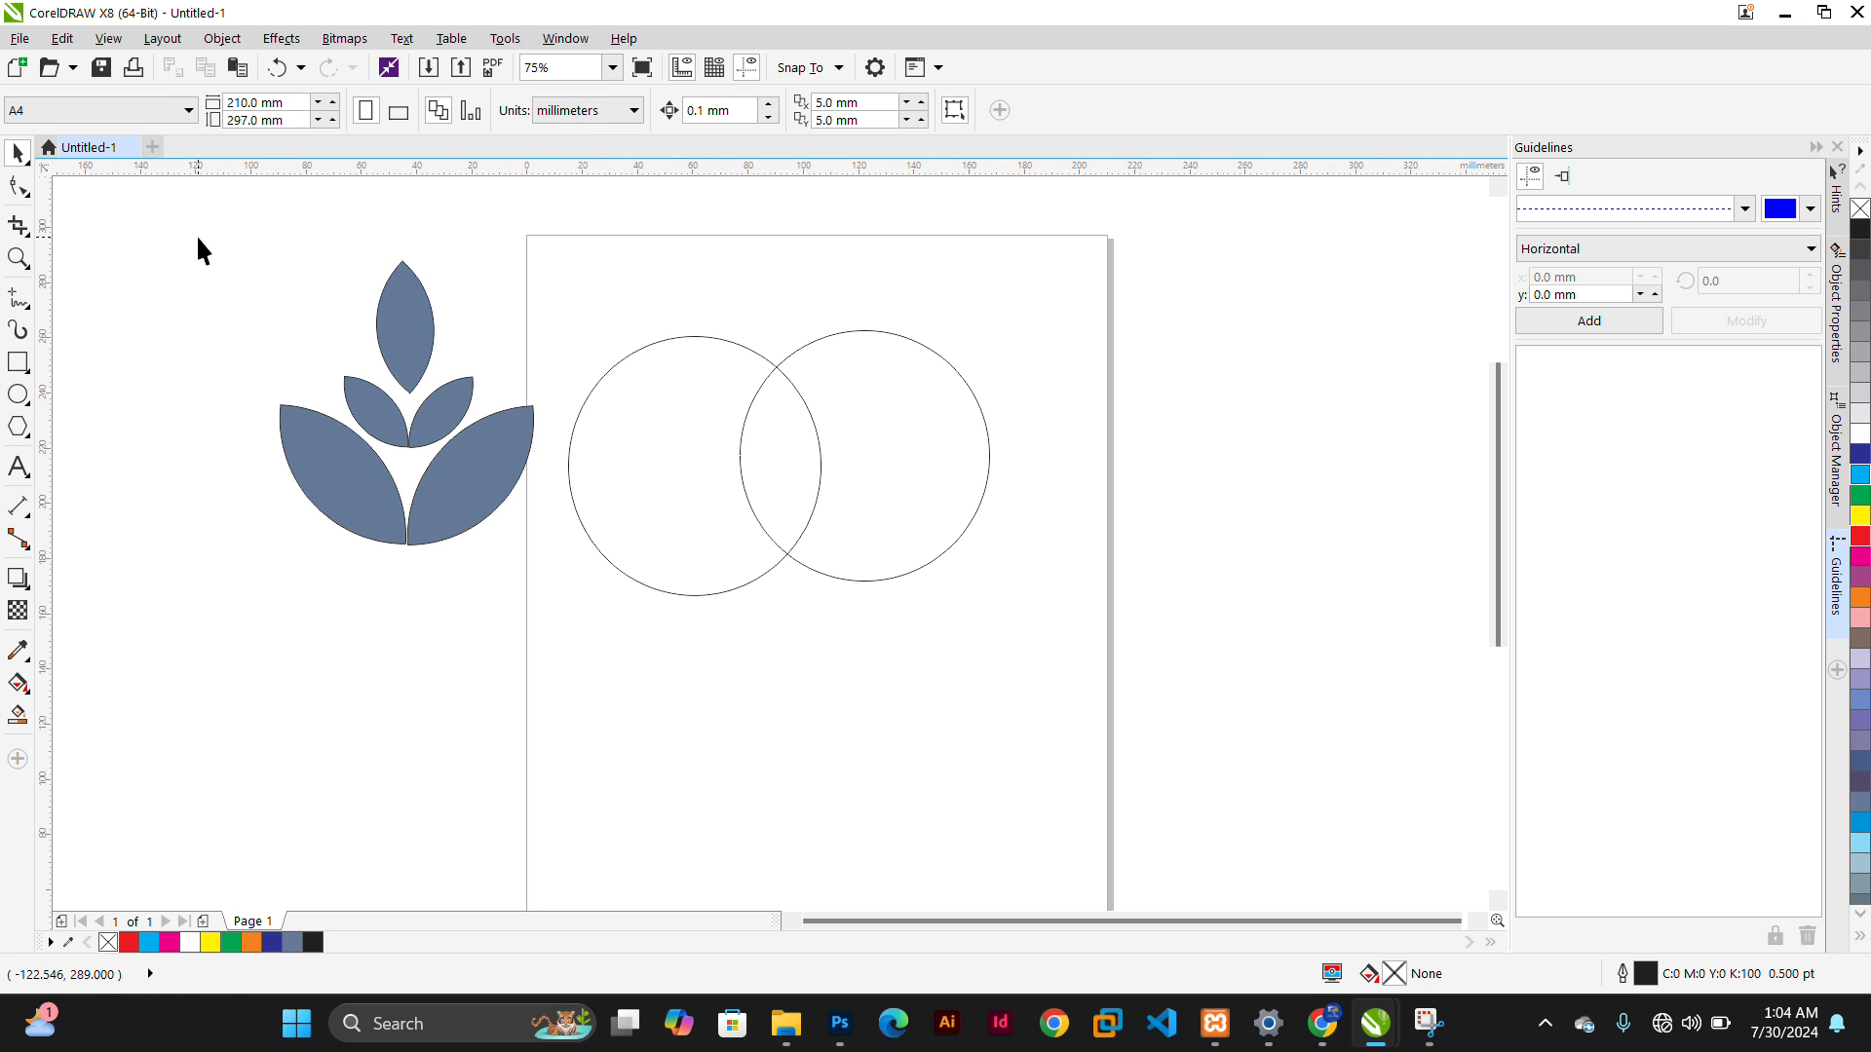
Fill all five leaves green and remove their outlines
left_click_drag(197, 237, 586, 674)
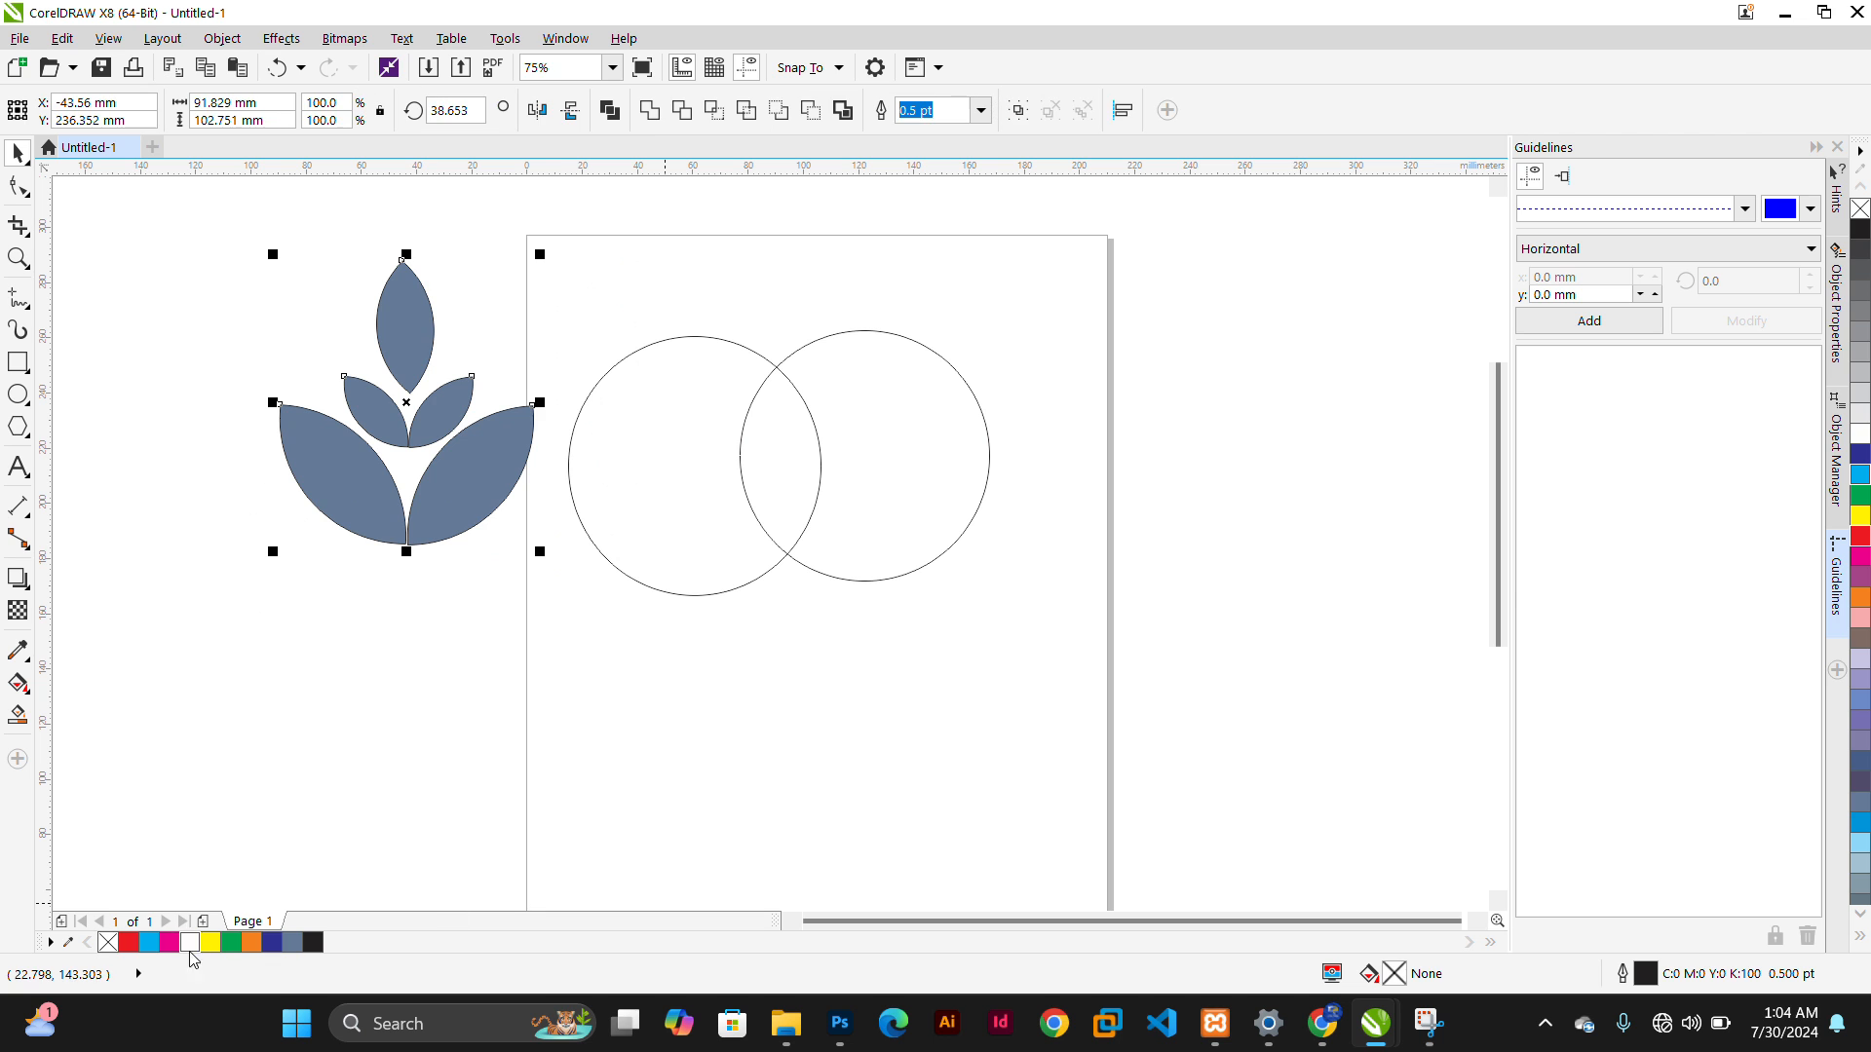
right_click(107, 943)
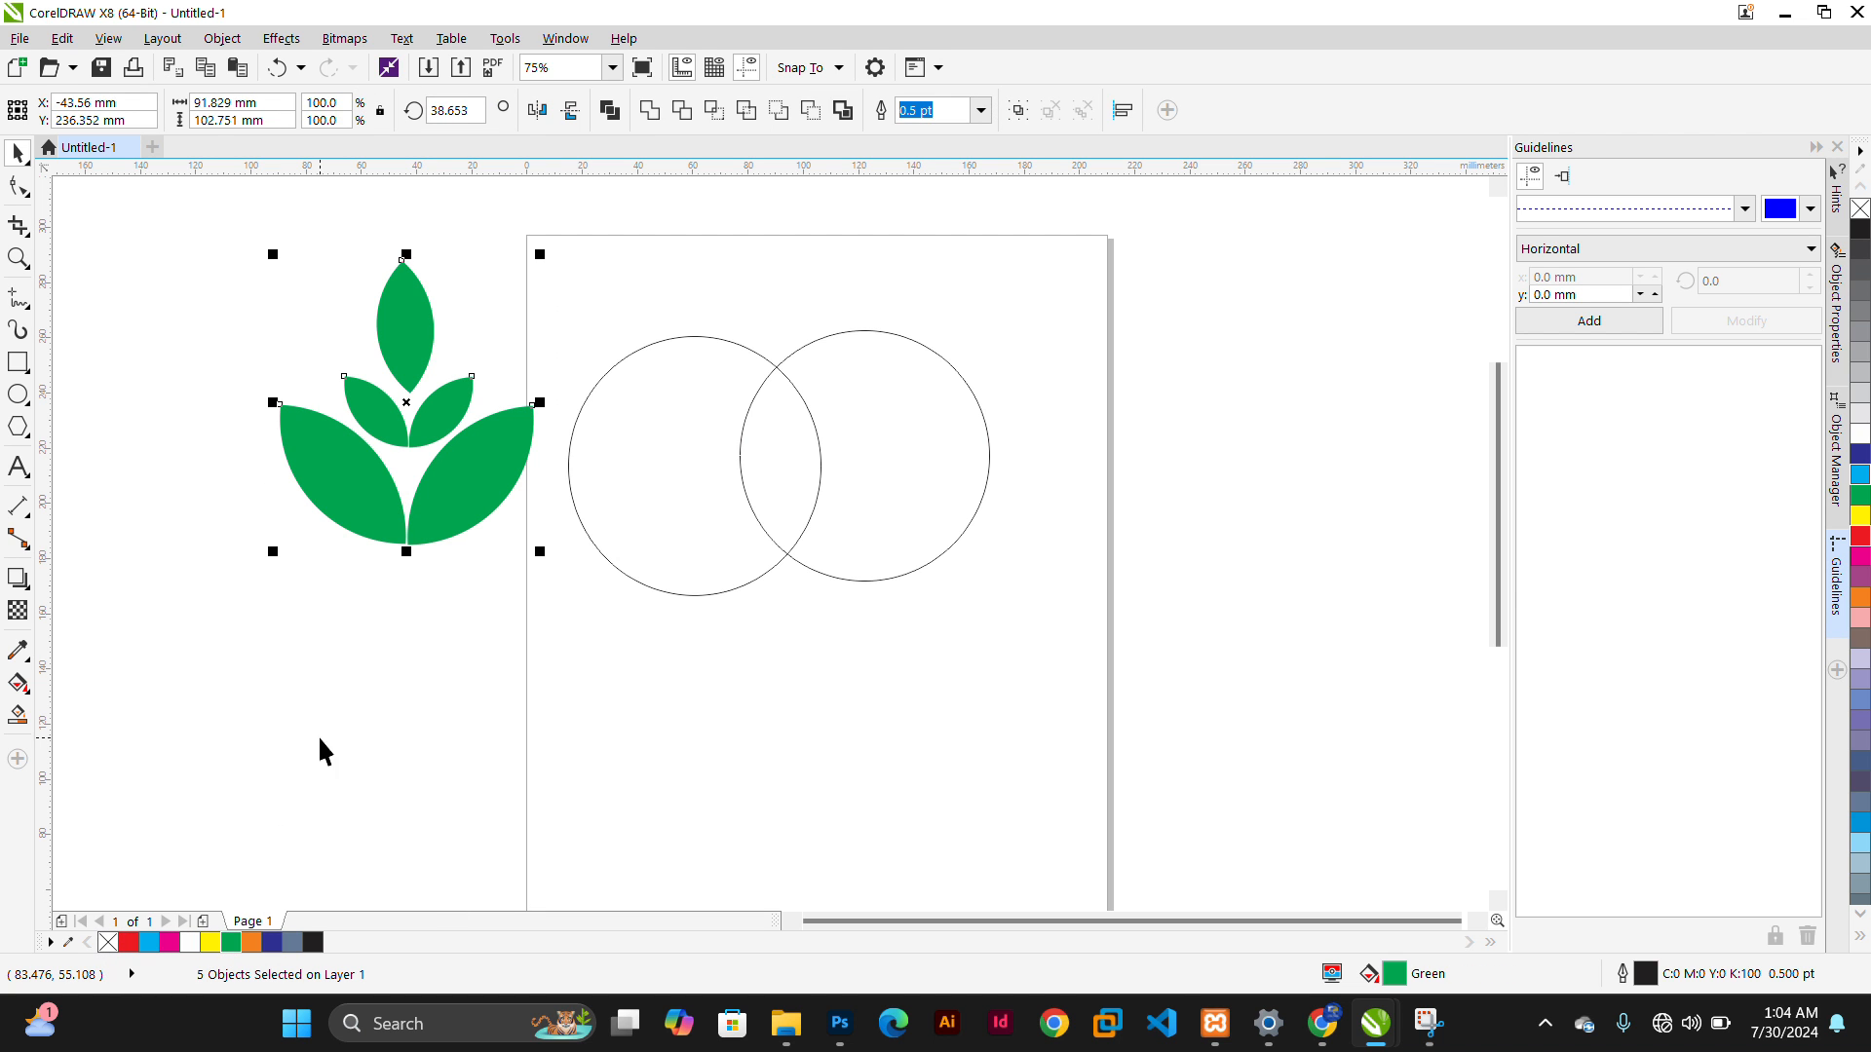
left_click(343, 704)
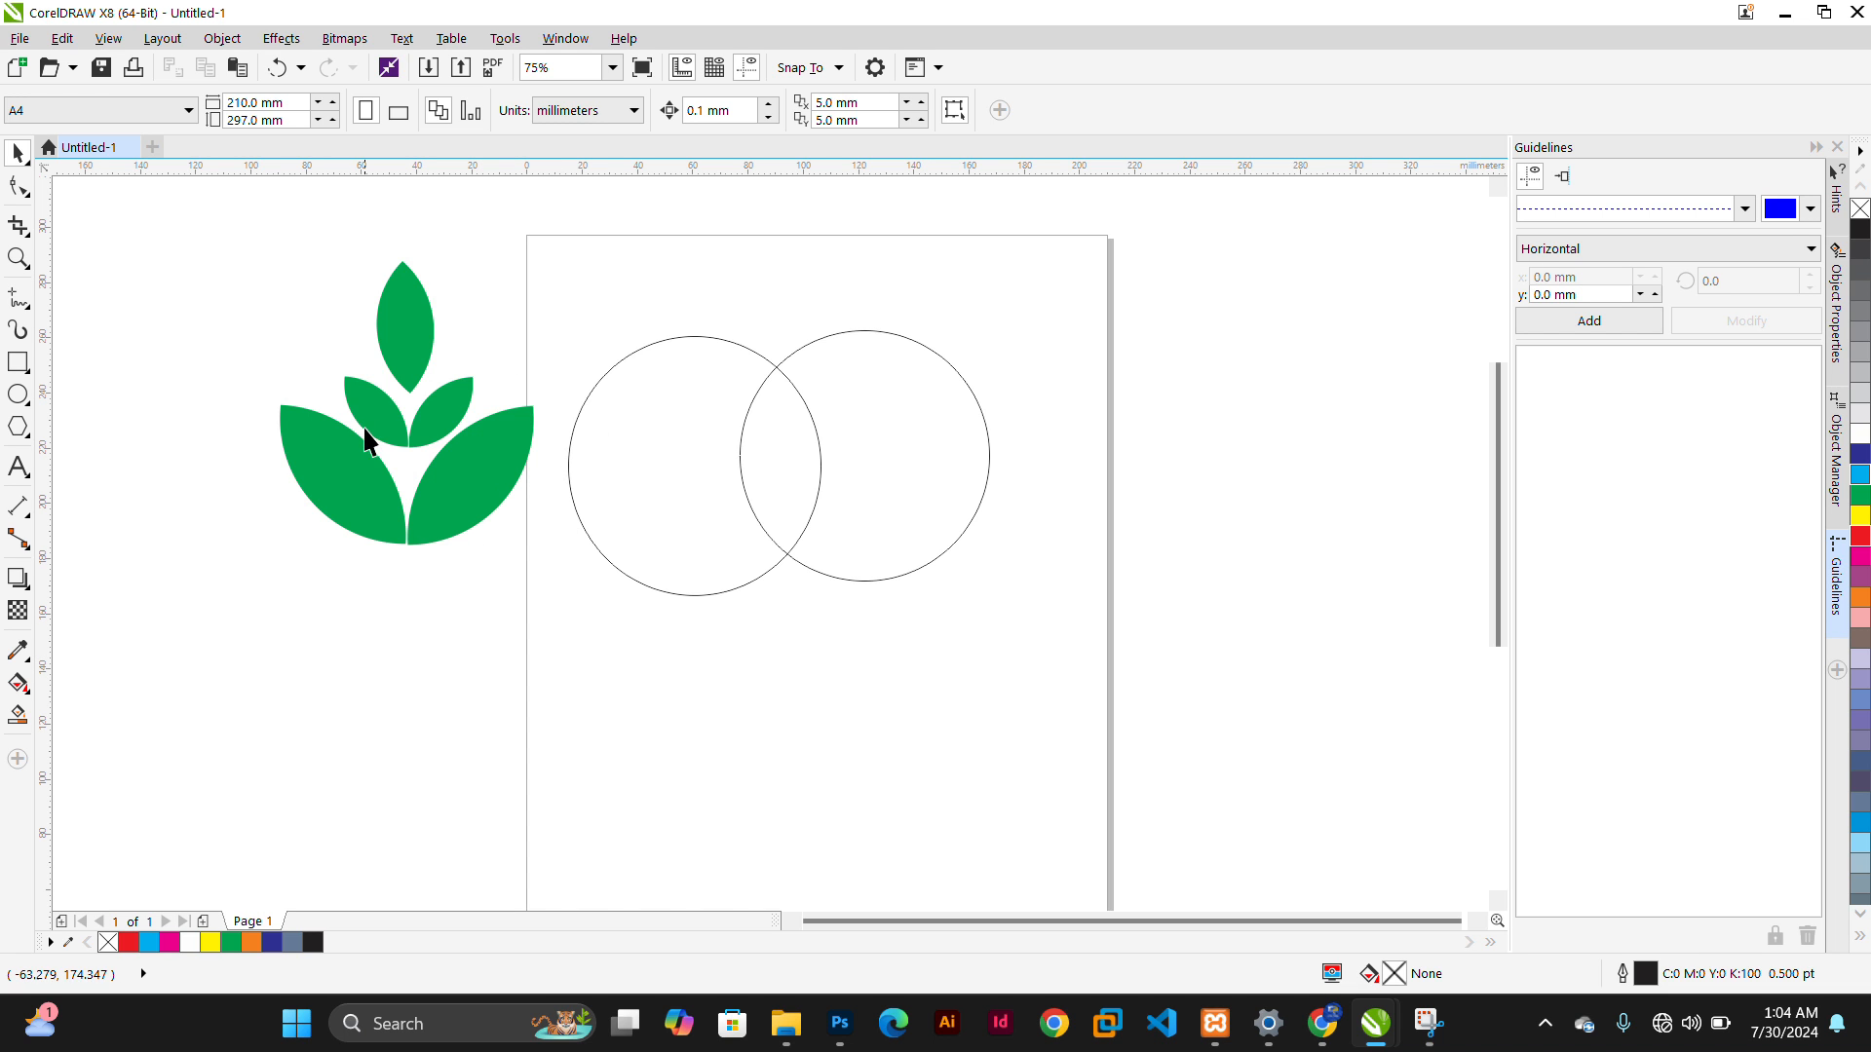
left_click(17, 716)
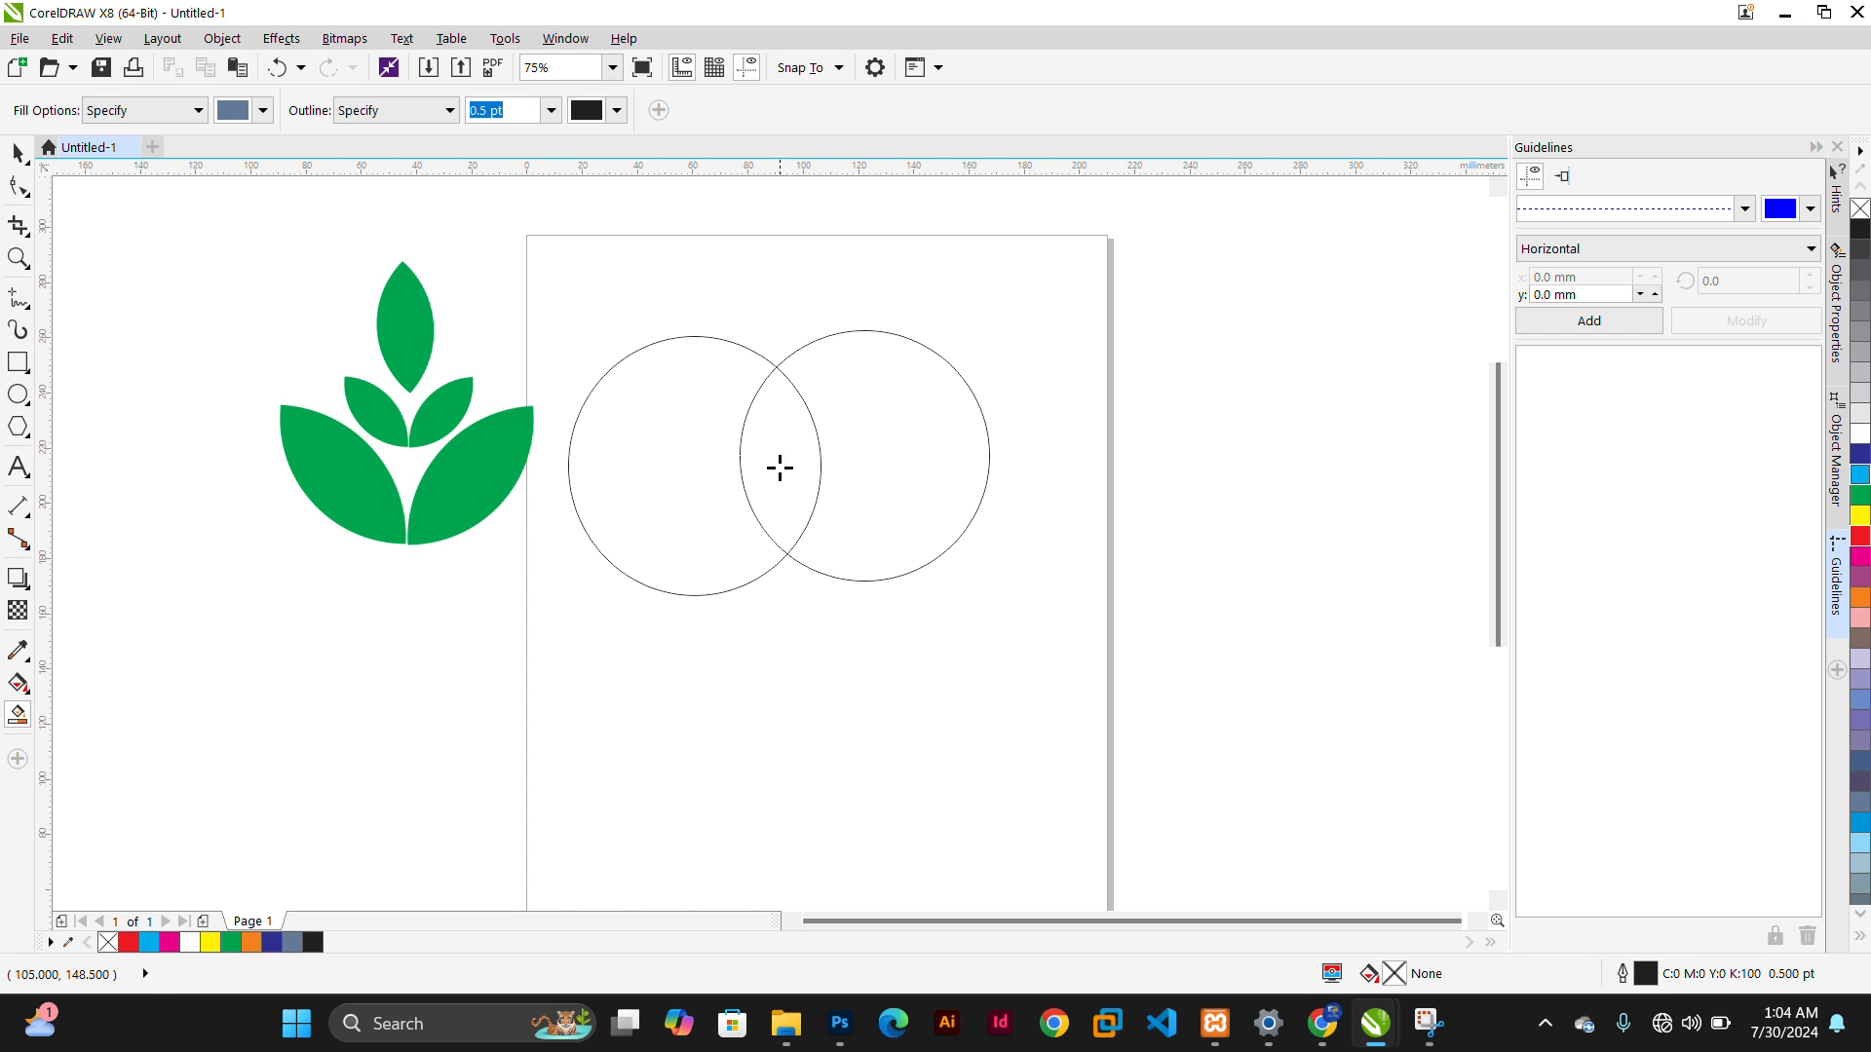
left_click(857, 398)
left_click(1267, 456)
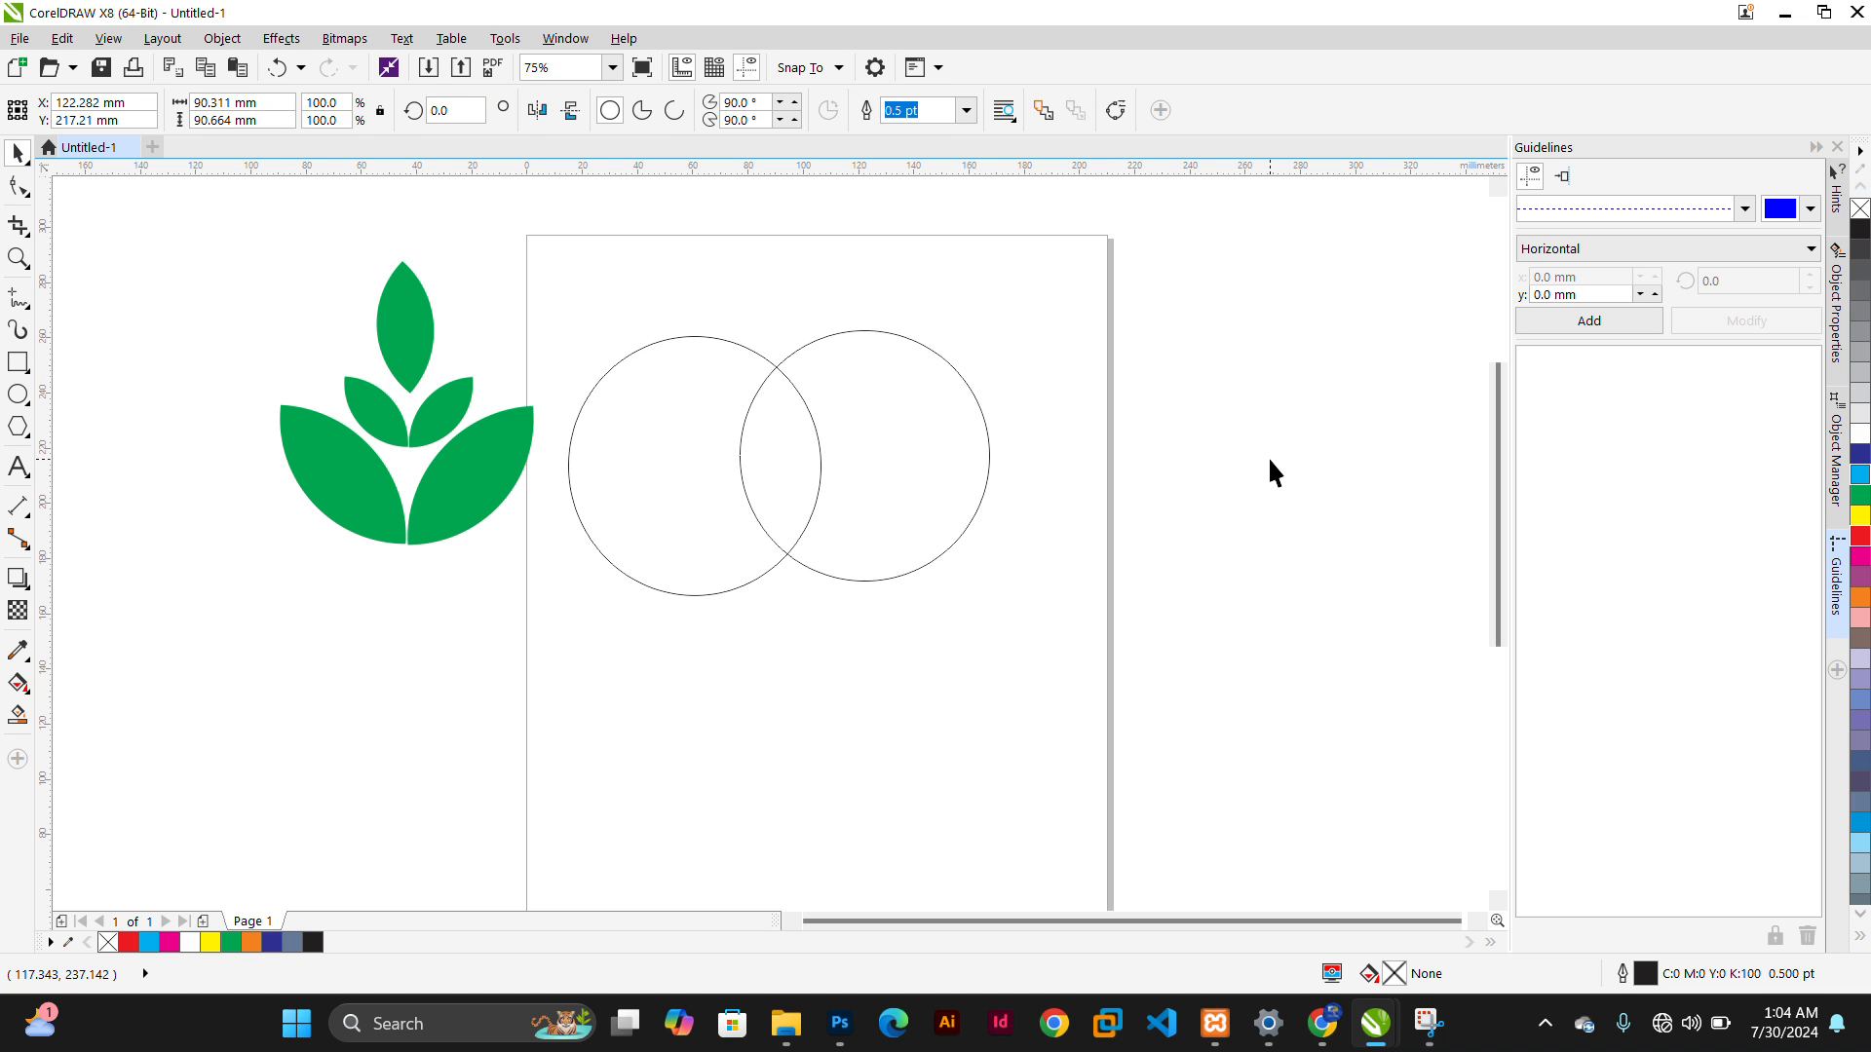
Draw a looping freehand curve about 155 × 133 mm across the right circle
left_click(21, 306)
mouse_move(728, 280)
left_mouse_down()
mouse_move(903, 428)
mouse_move(1054, 596)
mouse_move(1127, 406)
mouse_move(957, 254)
mouse_move(701, 270)
left_mouse_up()
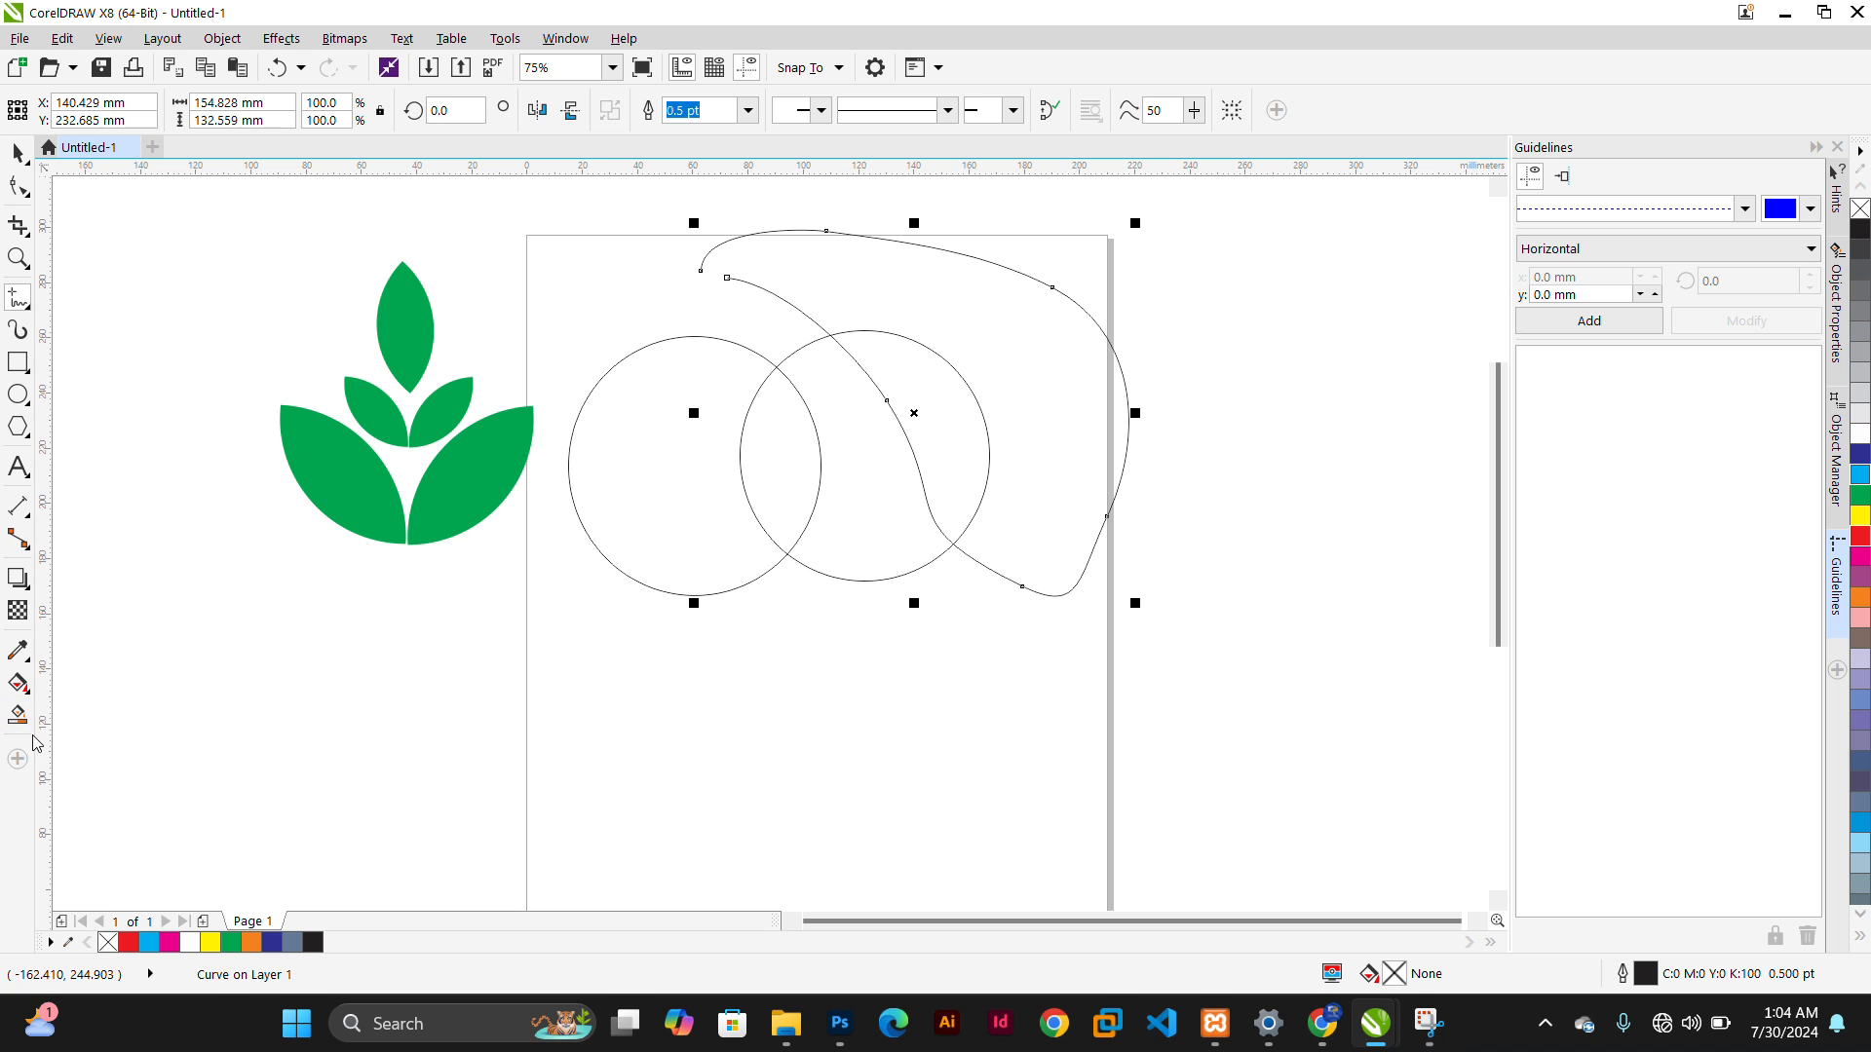
Smart Fill the region enclosed between the freehand curve and the right circle's edge
left_click(965, 434)
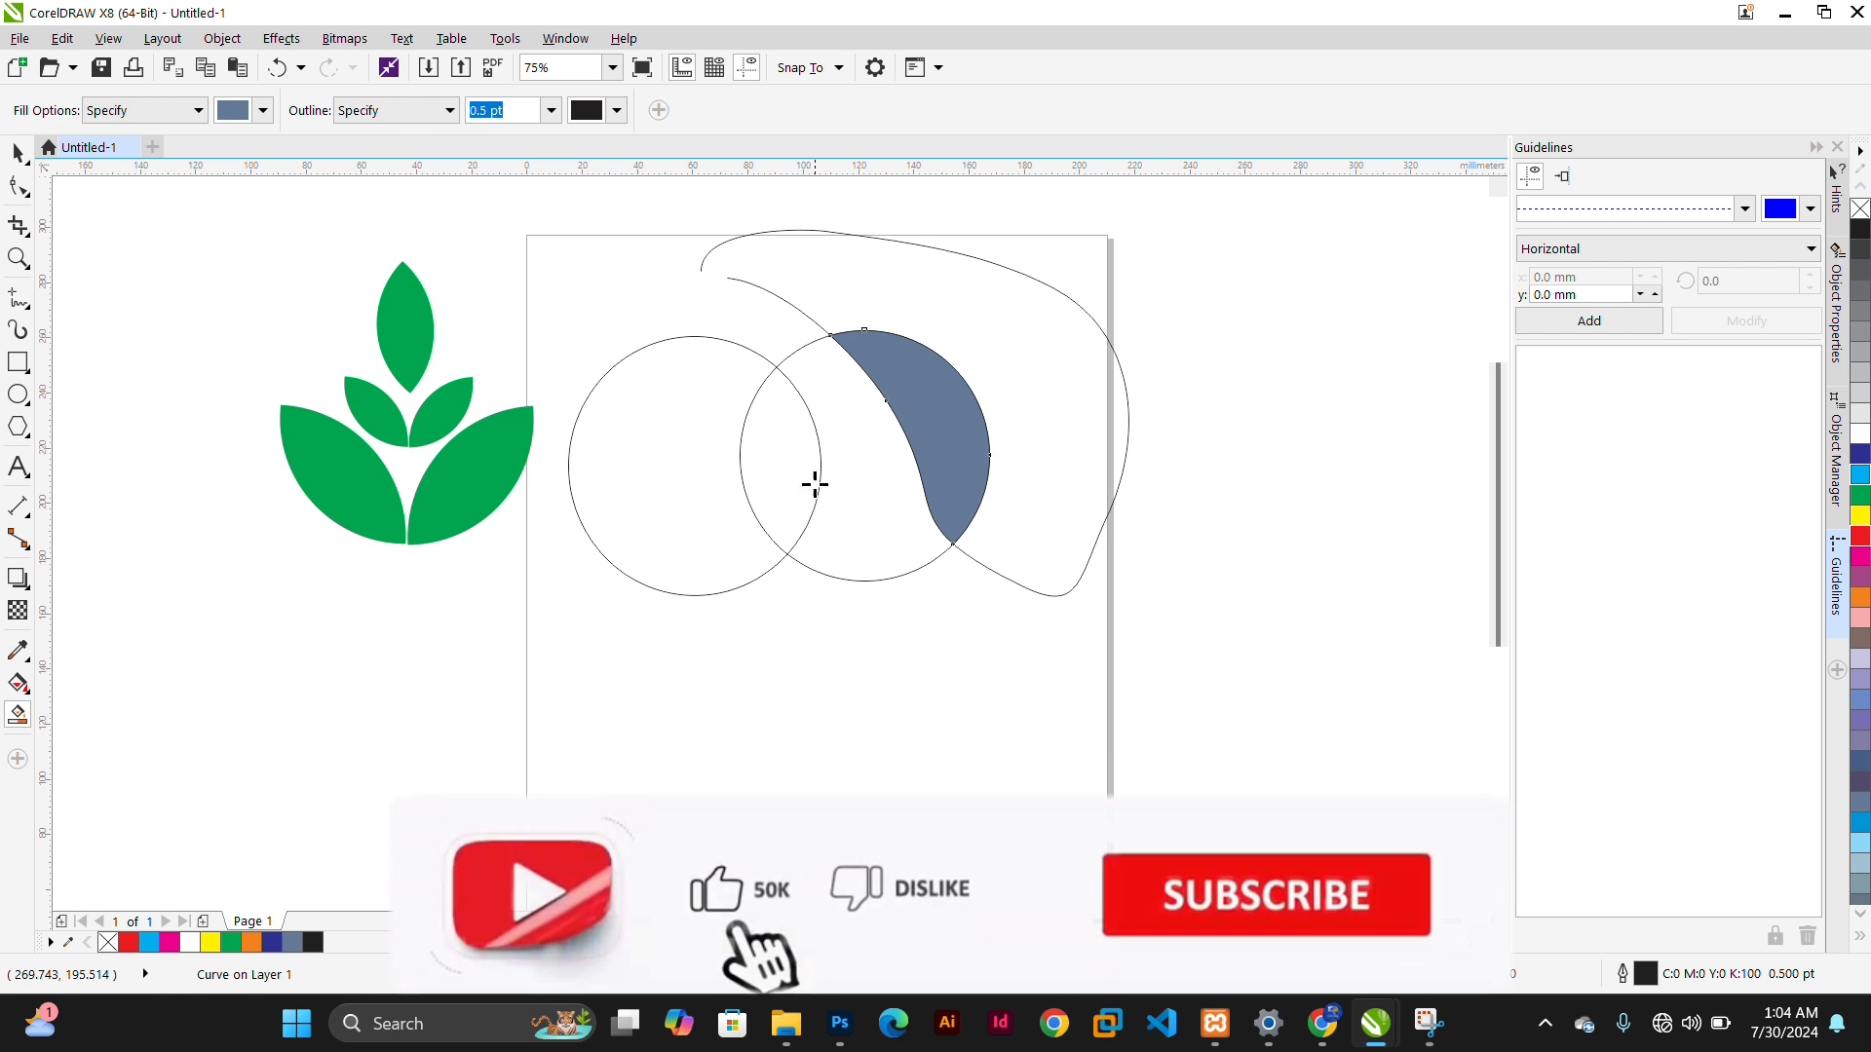
left_click(18, 154)
left_click(659, 661)
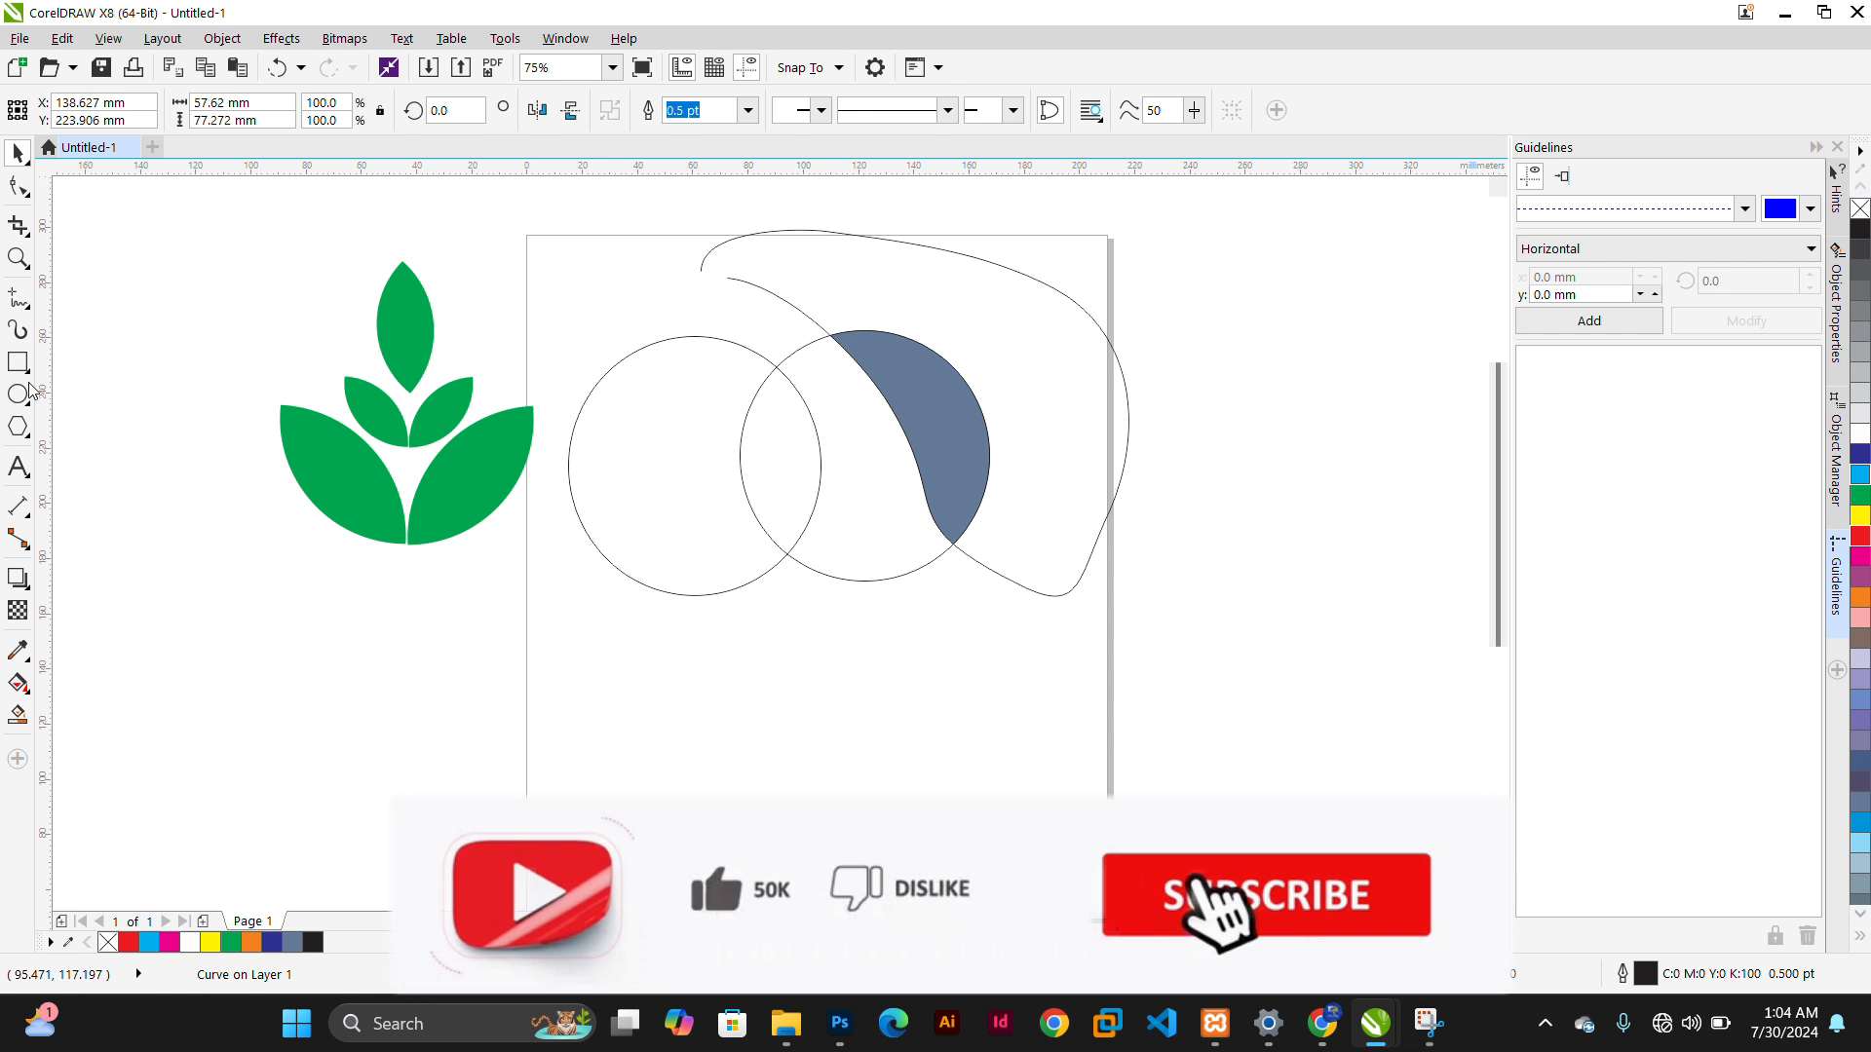
Draw a rectangle about 93 × 125 mm enclosing the left circle
left_click(19, 361)
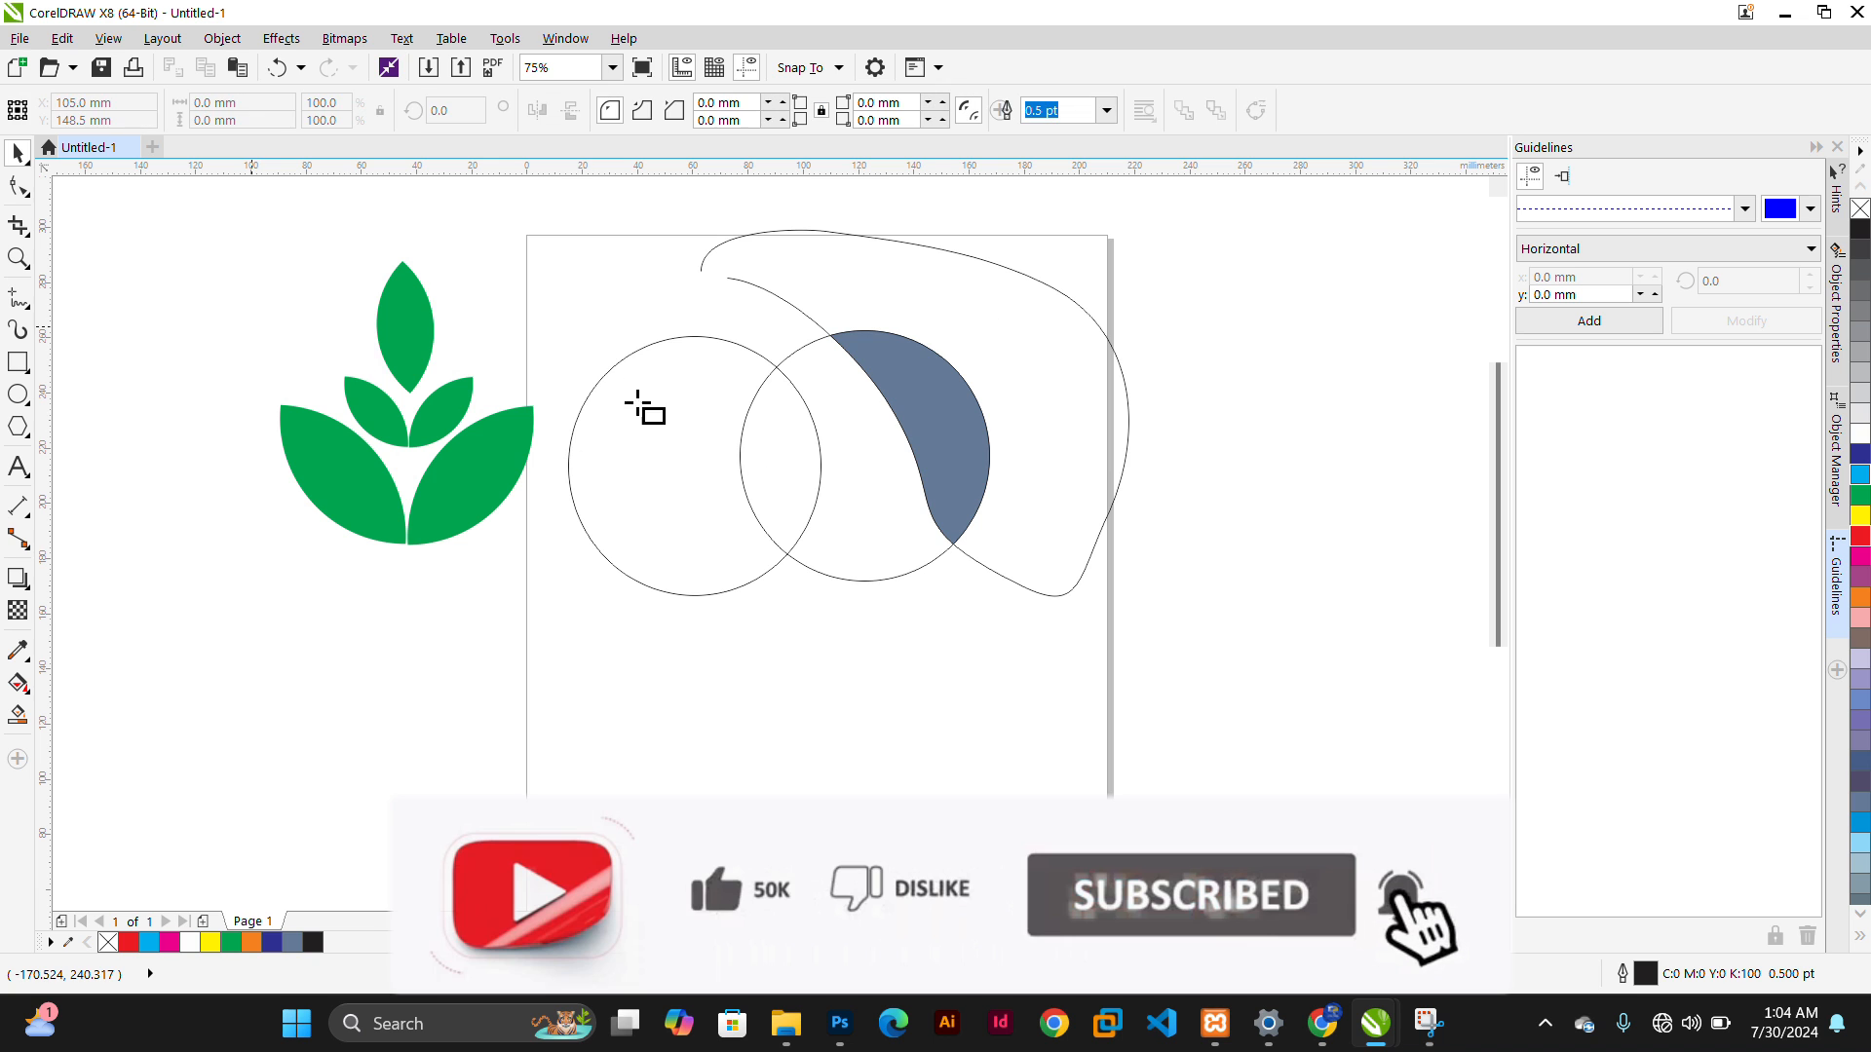
left_click_drag(573, 336, 831, 682)
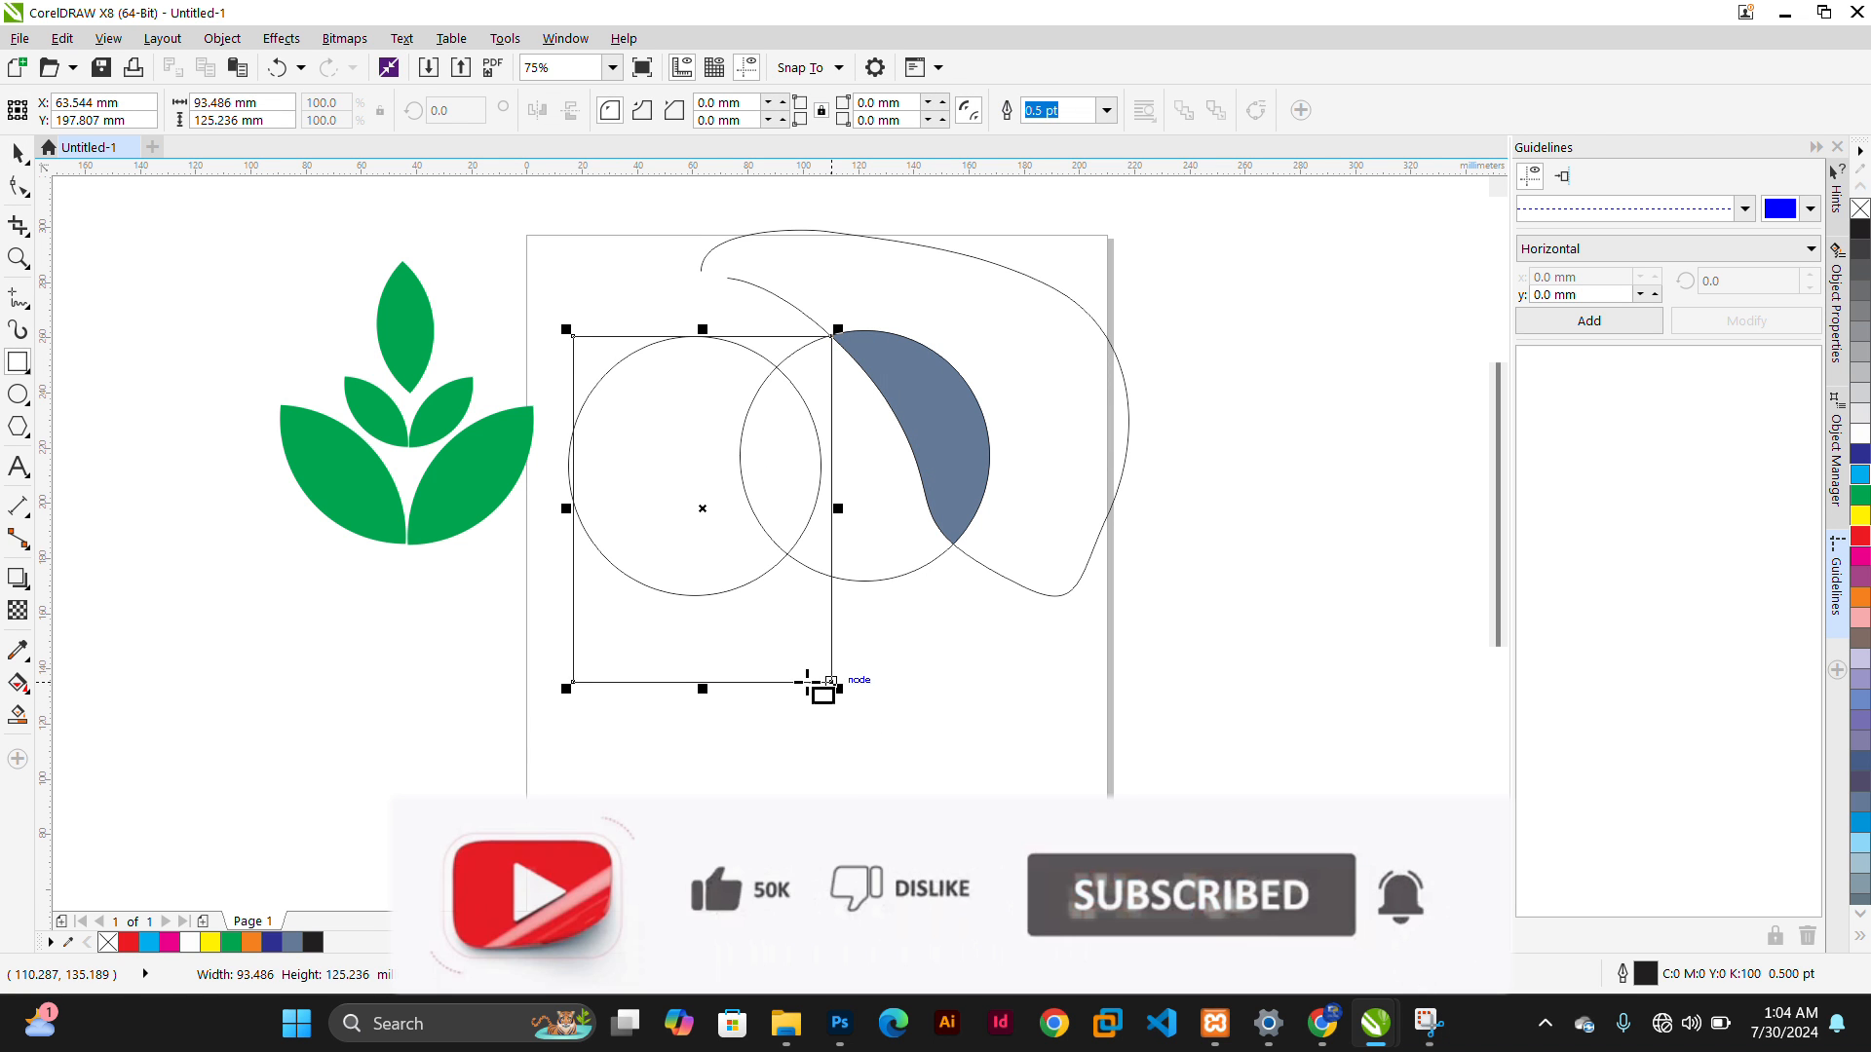
Smart Fill the areas where the rectangle and the two circles overlap
left_click(18, 714)
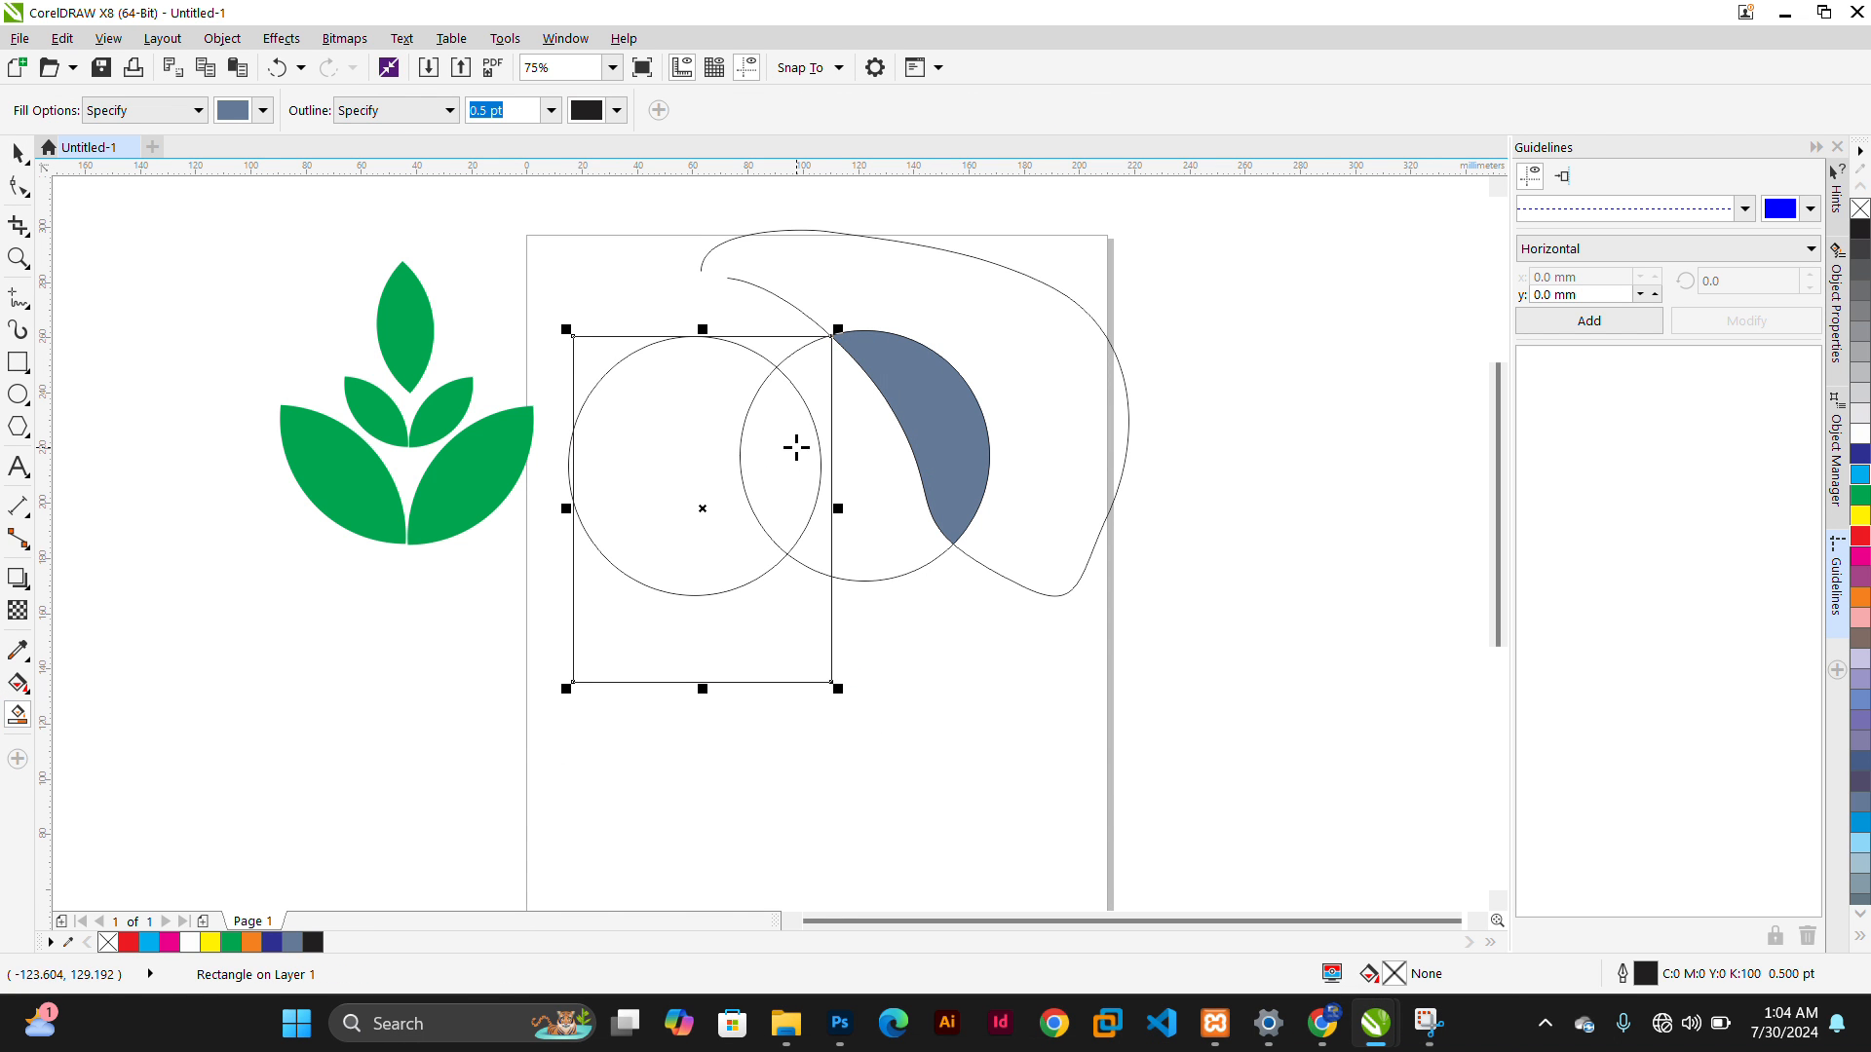
left_click(776, 365)
left_click(806, 396)
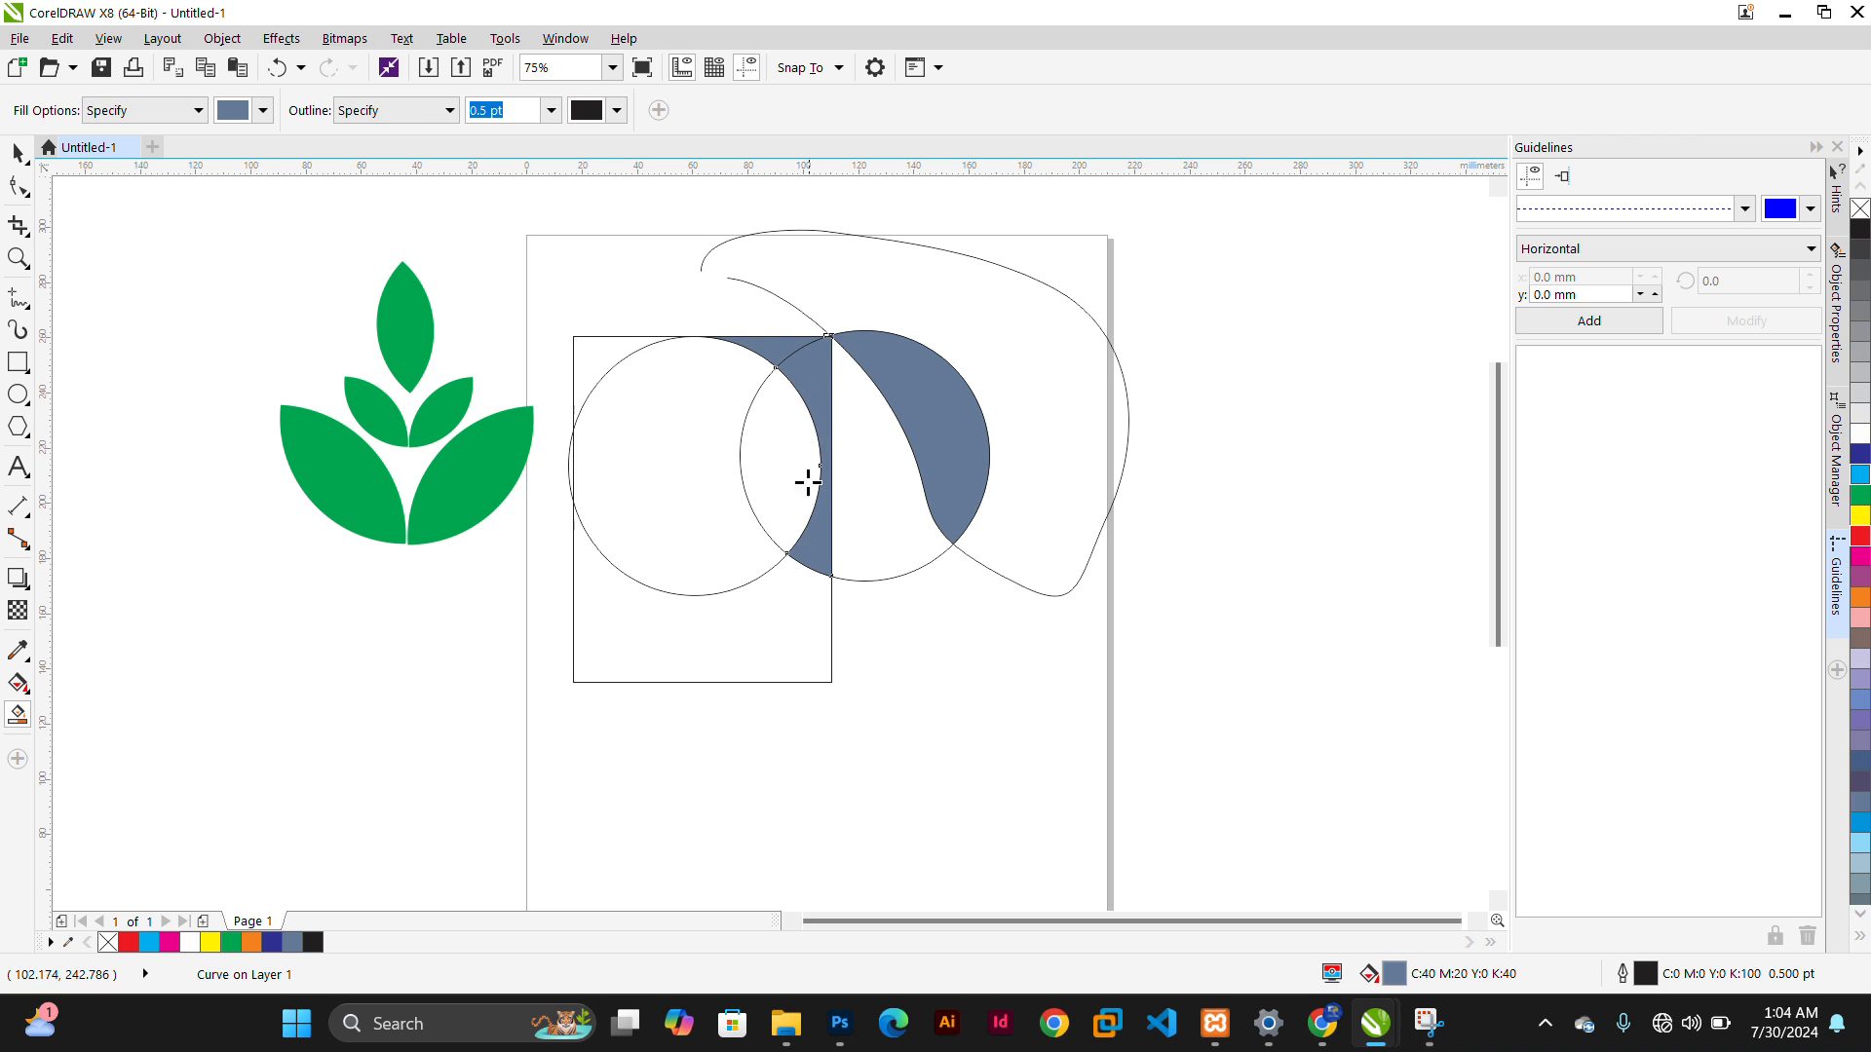
left_click(789, 487)
left_click(20, 157)
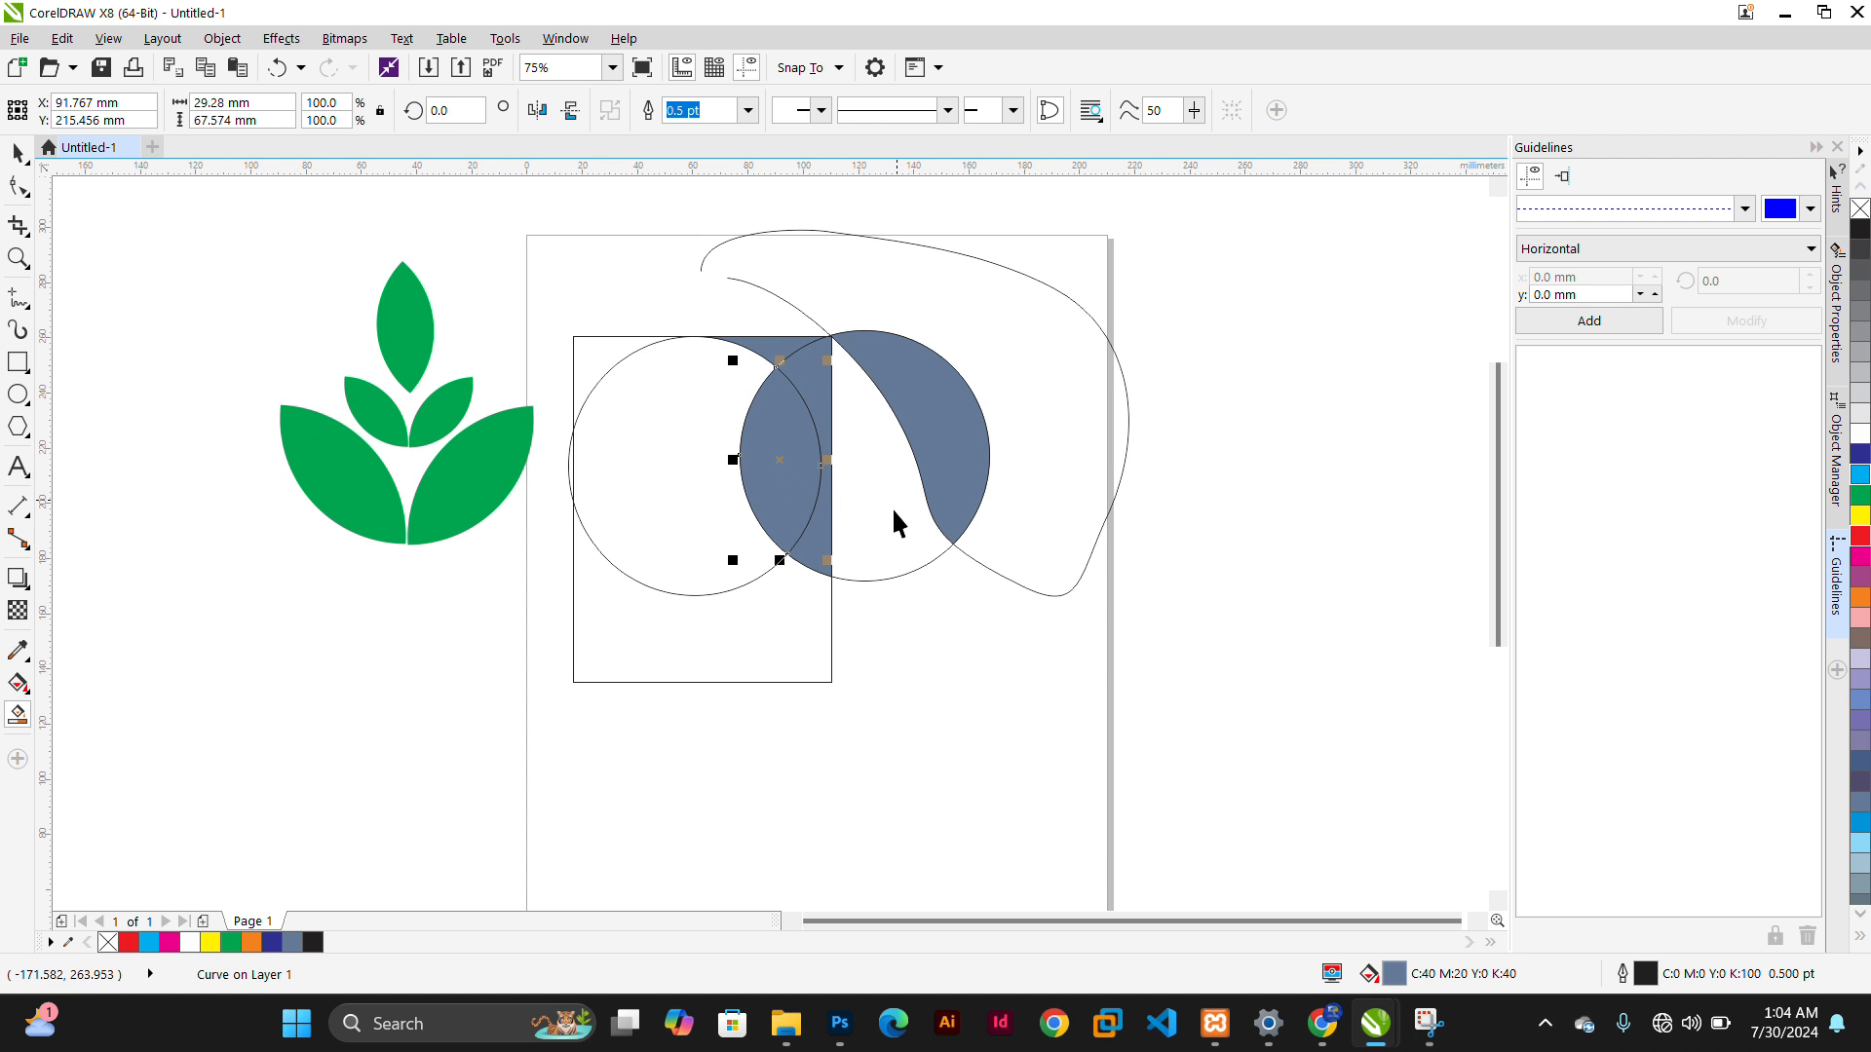
Move the new lens to the lower left and the small top segment up to the page's top edge
left_click_drag(781, 477, 235, 730)
left_click(774, 372)
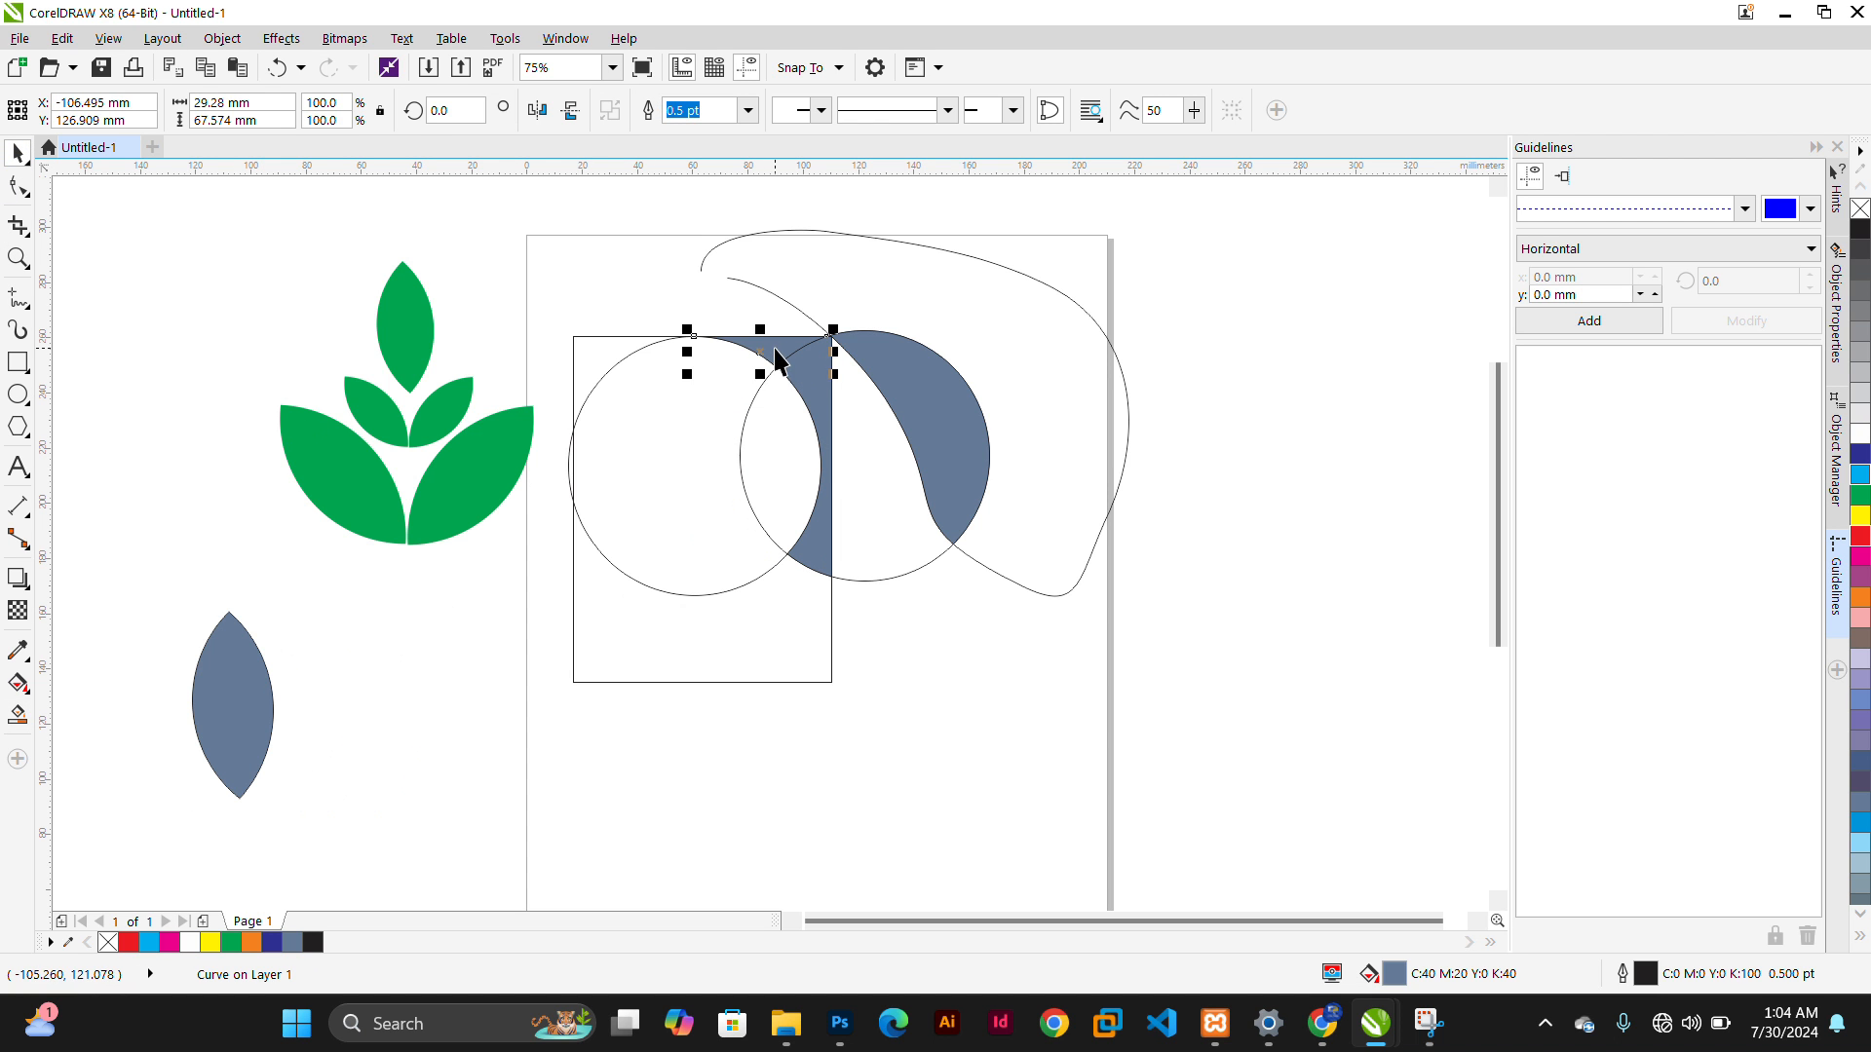
left_click_drag(774, 359, 588, 255)
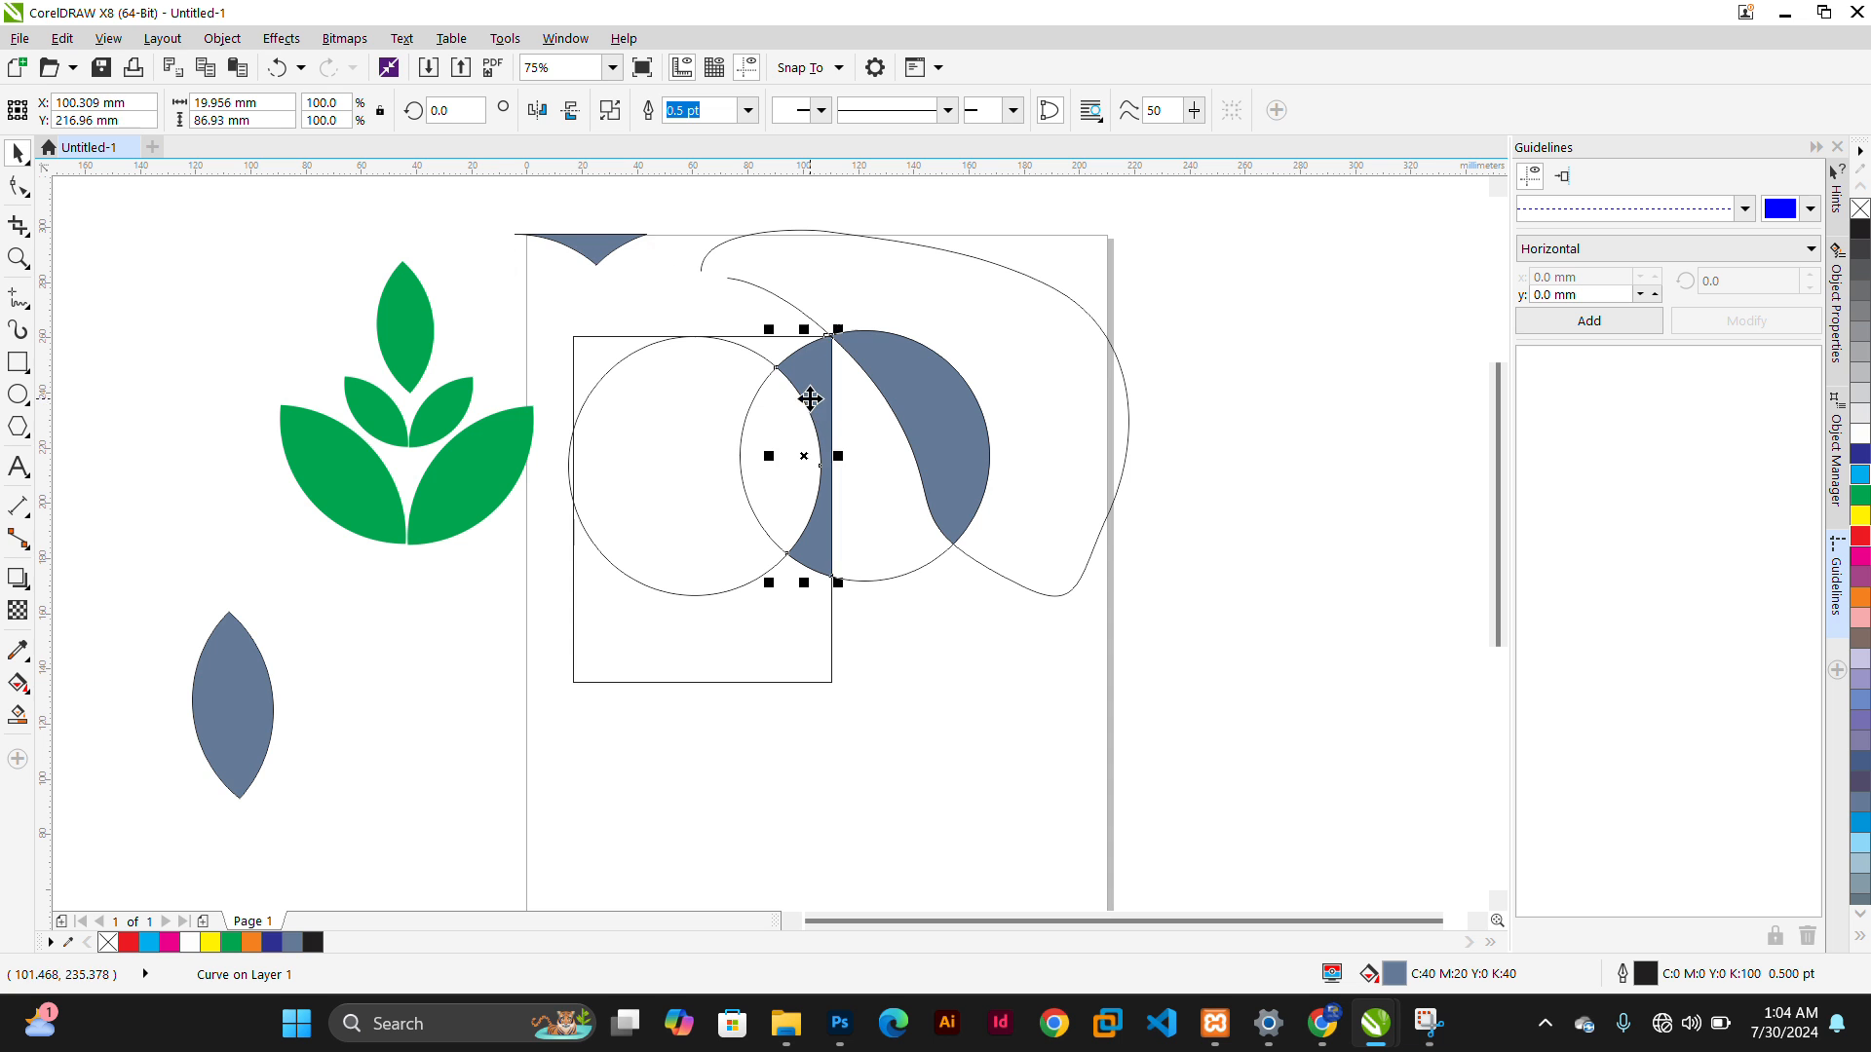
Move the half-lens piece and the crescent off the page to the right
left_click_drag(813, 436, 1140, 464)
left_click(933, 444)
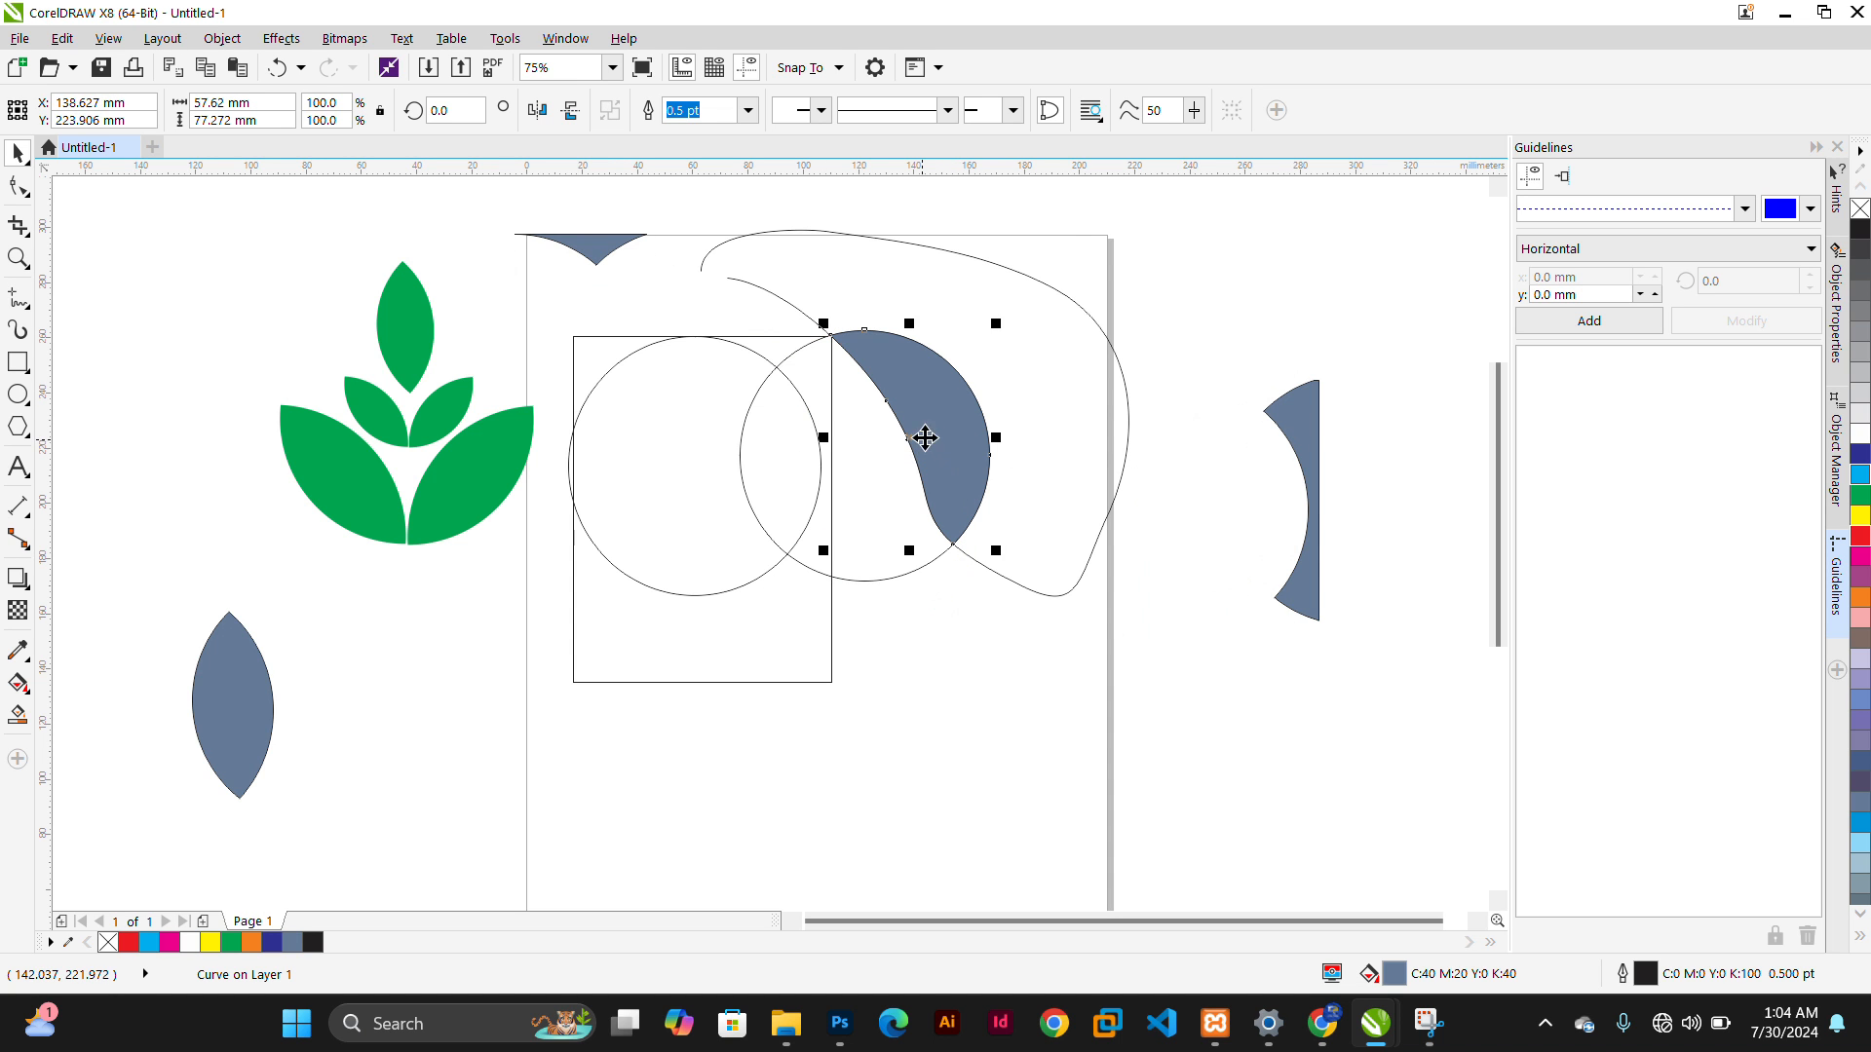
left_click_drag(931, 441, 1214, 329)
left_click(1387, 450)
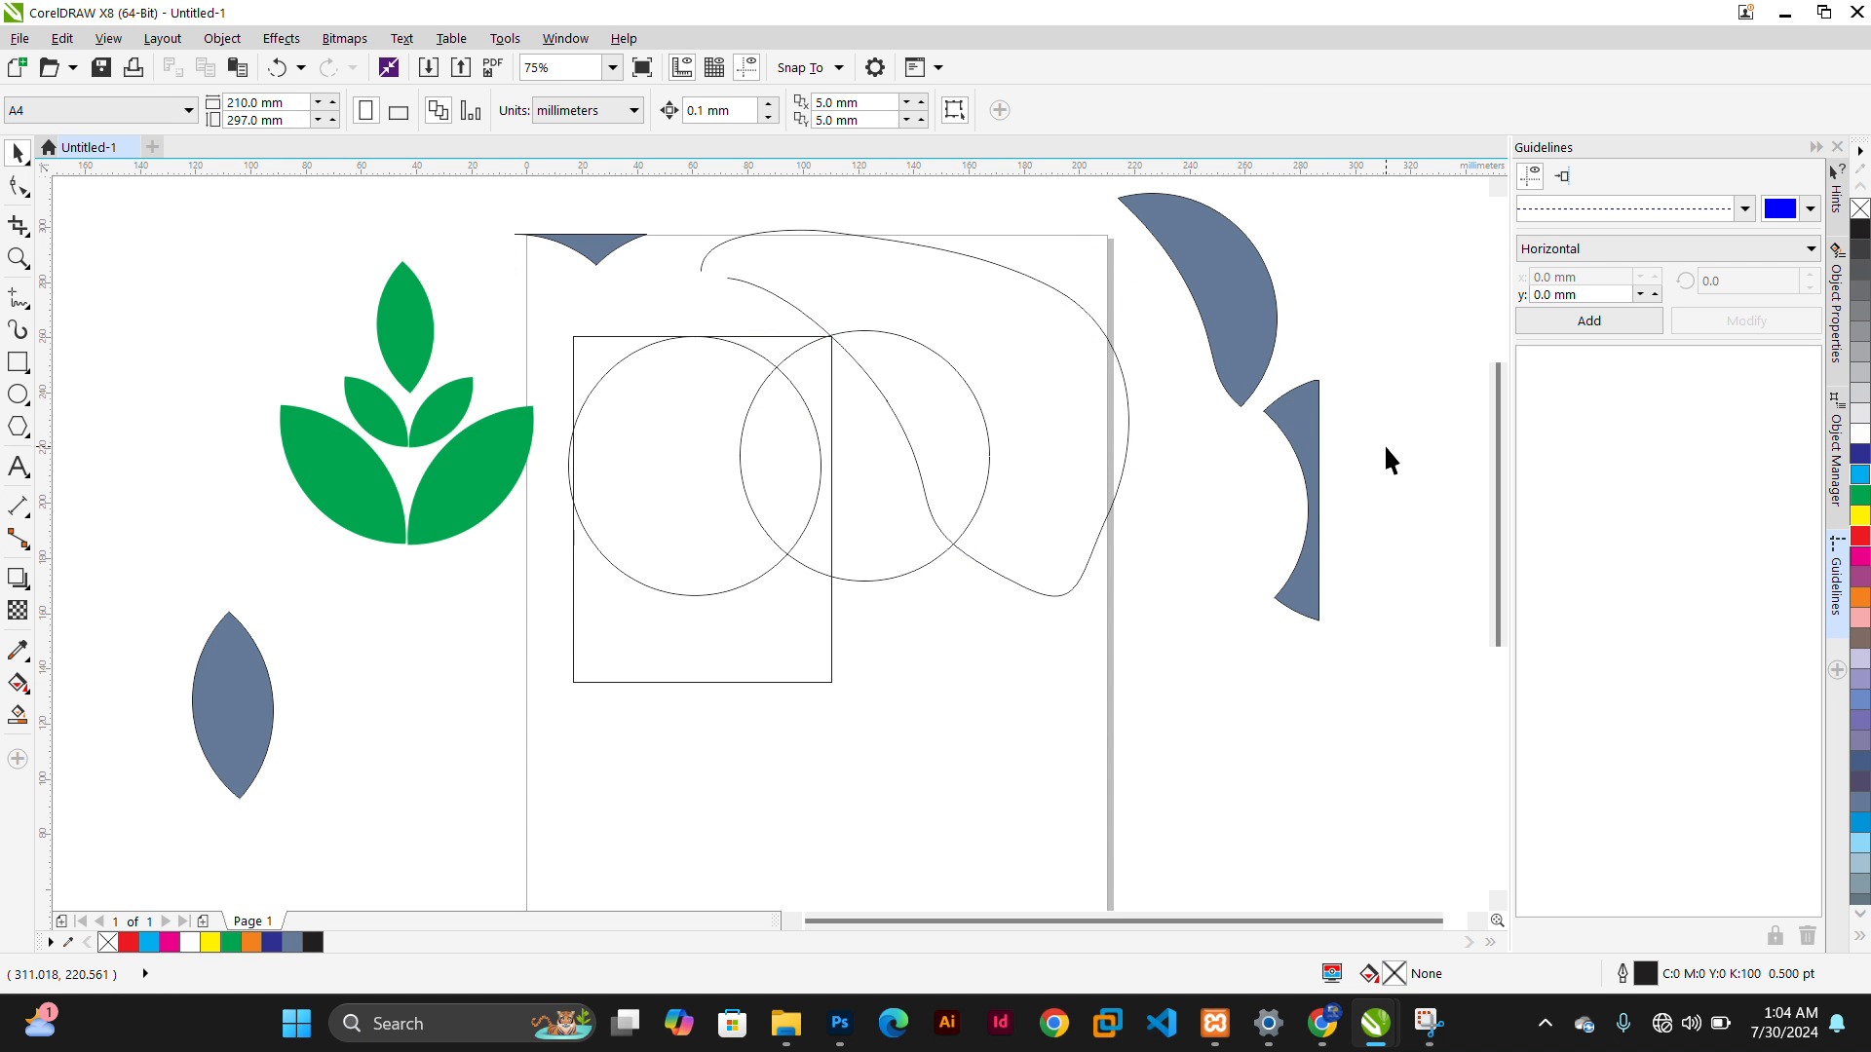